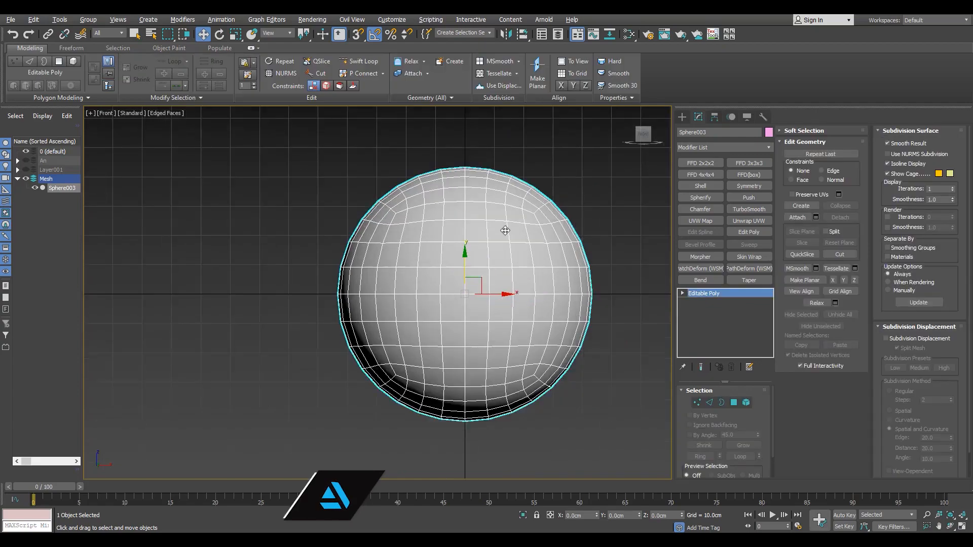
Split the sphere along the upper horizontal edge loop and delete the top cap
double_click(474, 217)
scroll(472, 218, up, 3)
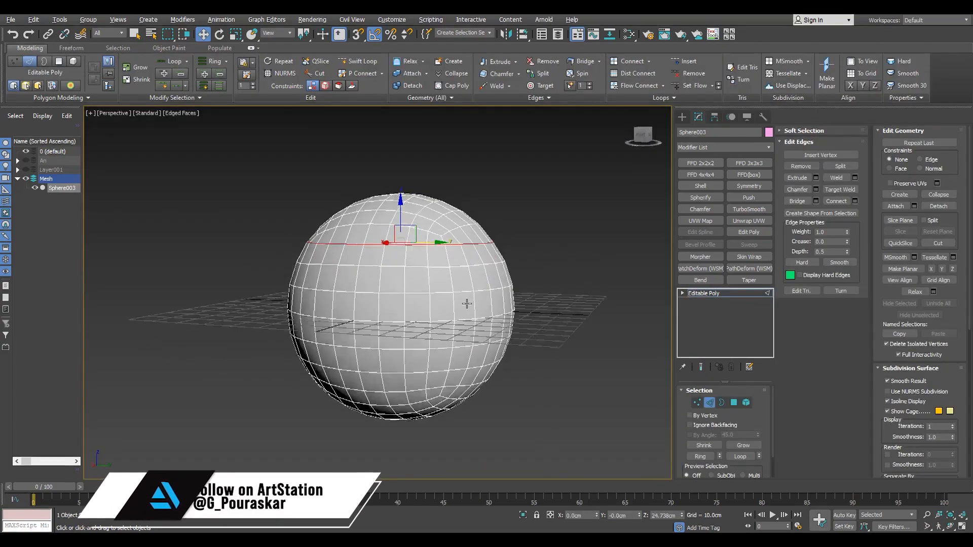
alt+middle_drag(467, 304, 428, 320)
right_click(441, 256)
click(428, 279)
key(Delete)
Extrude the open top border inward and lower it to Z 19.107 cm to form a sunken rim
alt+middle_drag(425, 250, 437, 272)
scroll(348, 290, up, 5)
key(3)
click(350, 268)
scroll(508, 231, up, 4)
alt+middle_drag(509, 231, 282, 230)
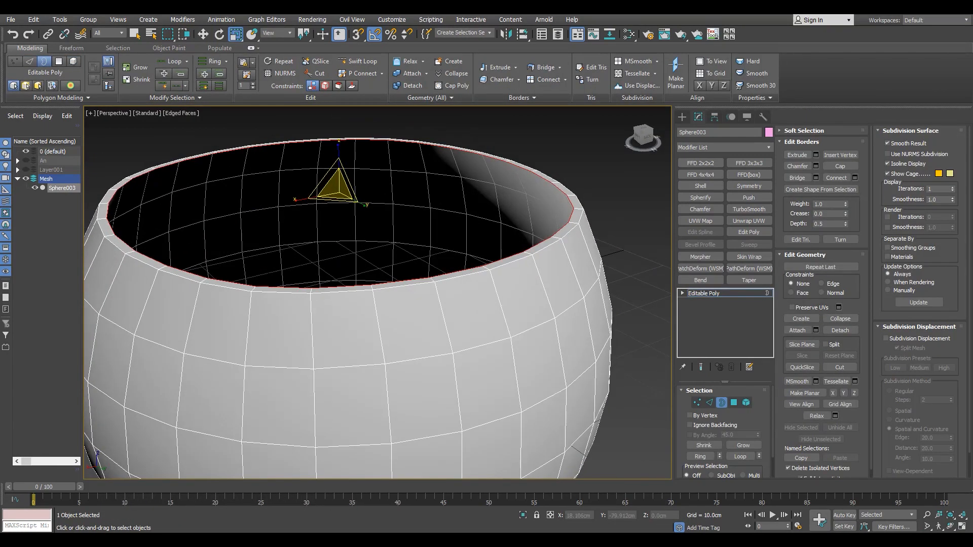
shift+drag(337, 185, 347, 198)
scroll(483, 246, down, 5)
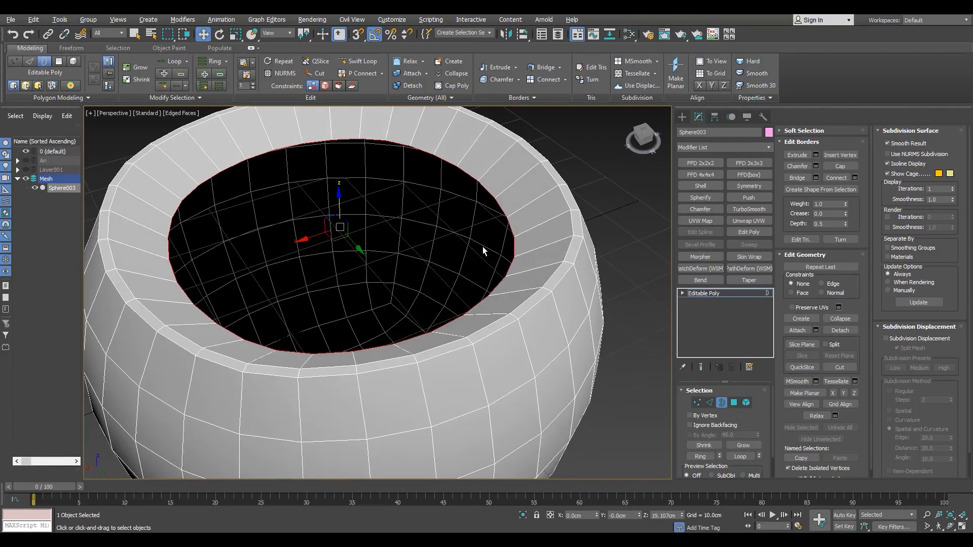
Widen the lowered inner border to about 106% and extrude it inward as a flat ring
scroll(376, 254, up, 4)
key(r)
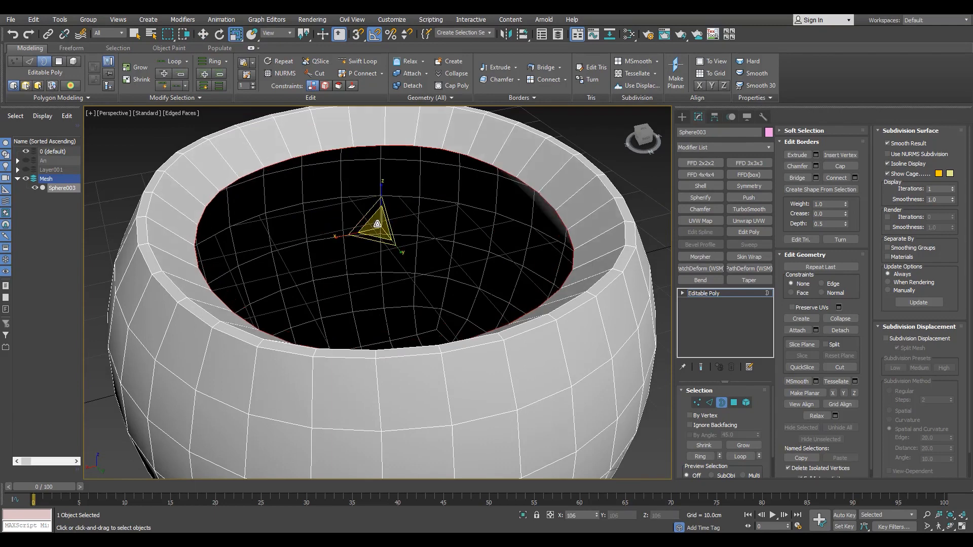
key(2)
scroll(631, 290, up, 3)
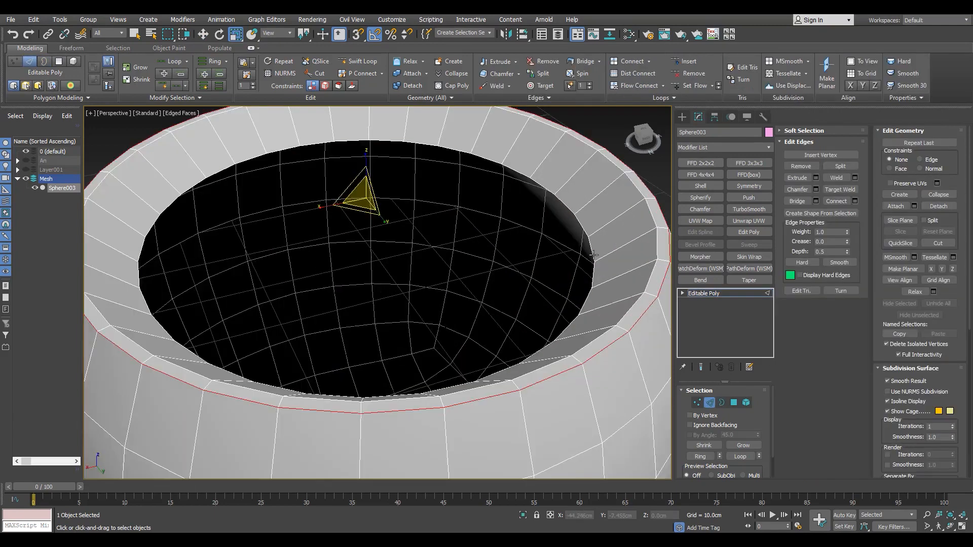
scroll(422, 236, up, 2)
drag(422, 236, 446, 253)
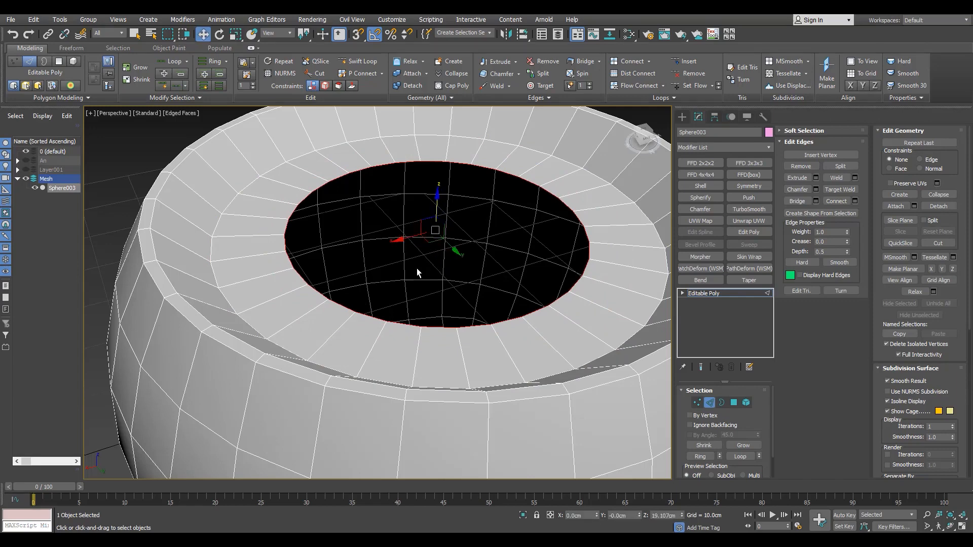
Extrude the flat ring's inner border inward to about 79% and pull it down to form a central well
alt+middle_drag(417, 273, 413, 247)
key(r)
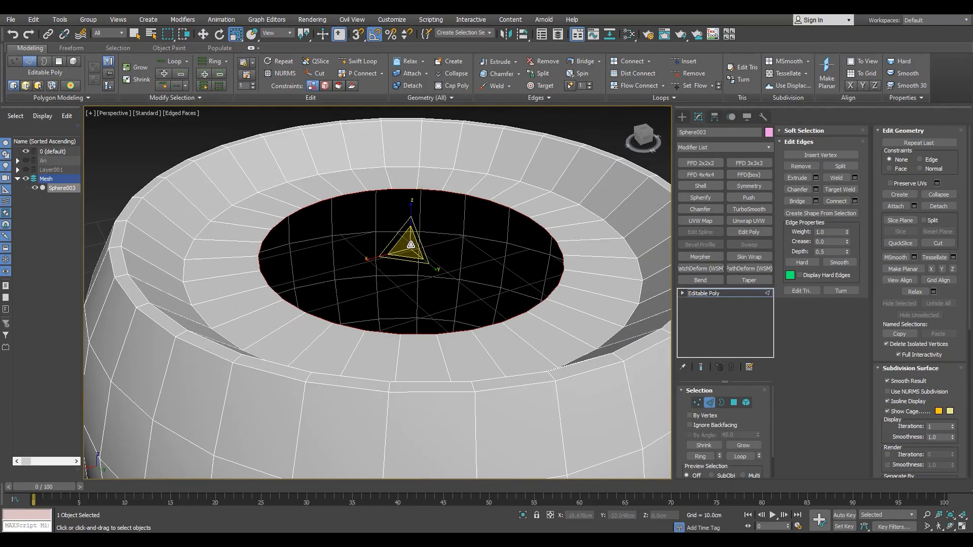
drag(415, 251, 417, 263)
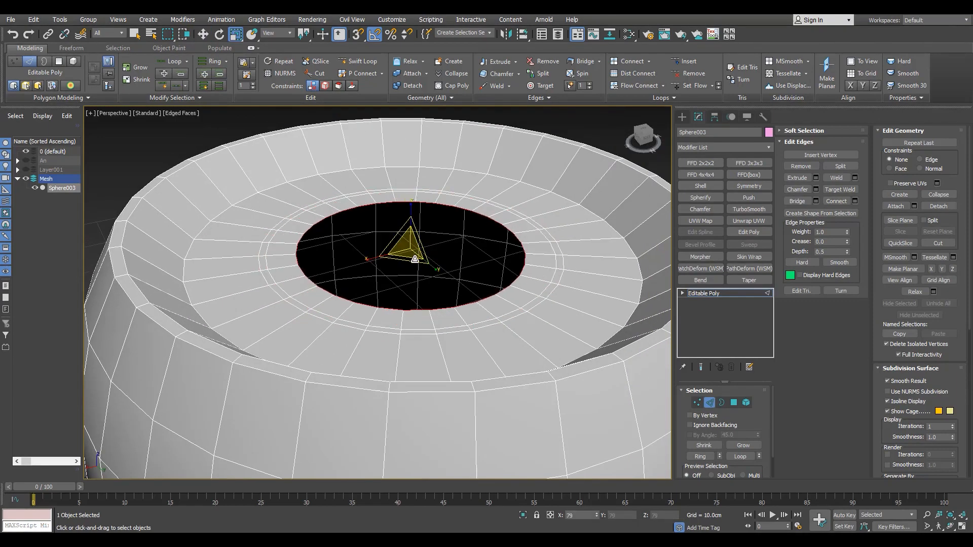
key(w)
mouse_move(411, 219)
mouse_down()
mouse_move(411, 209)
mouse_move(417, 237)
mouse_up()
key(w)
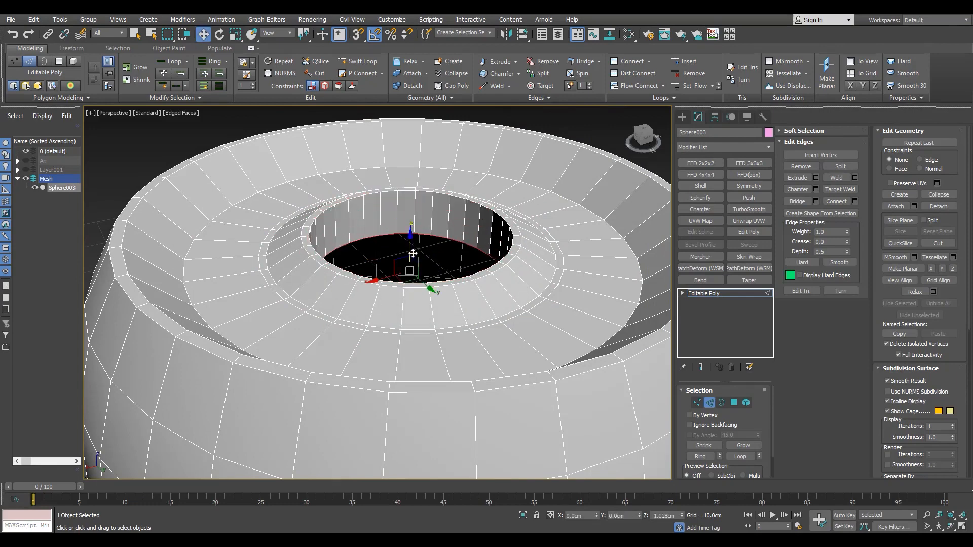
Bevel the outer flat ring of polygons downward with a height of about -4.636 cm and an outline of 0 cm
middle_drag(273, 291, 269, 294)
key(4)
click(227, 300)
shift+click(217, 284)
key(ctrl+shift+b)
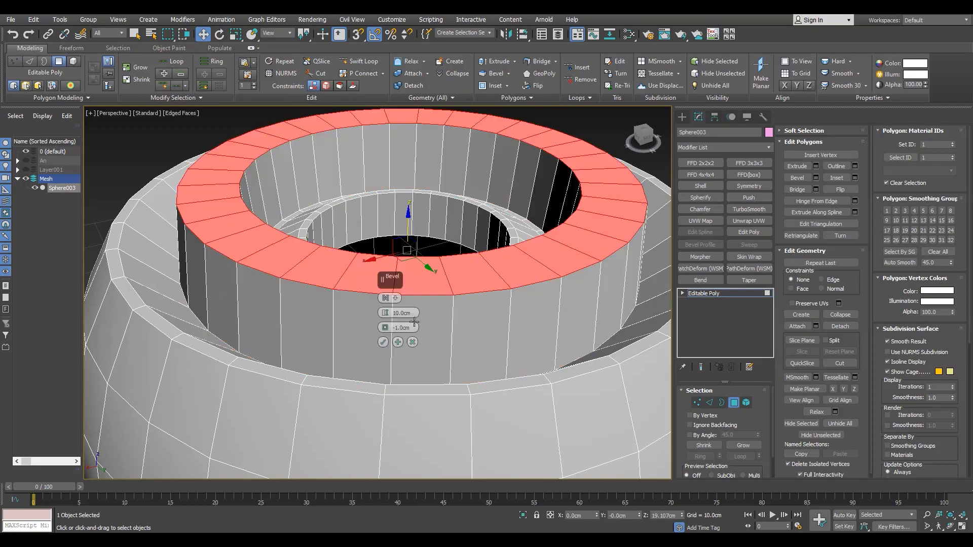
right_click(385, 327)
right_click(385, 313)
drag(386, 314, 394, 470)
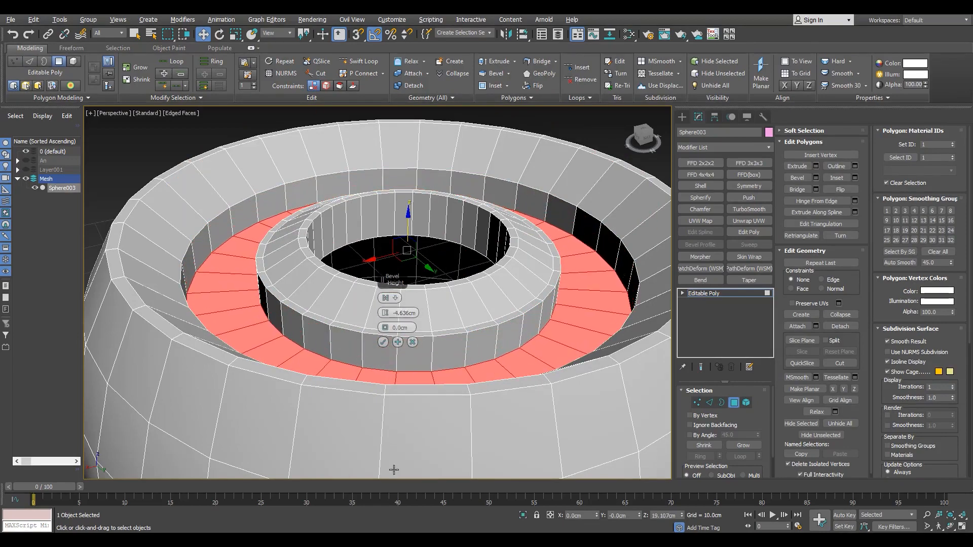
click(383, 342)
Extrude the central well's bottom border inward to create a floor ring
alt+middle_drag(320, 305, 291, 316)
scroll(476, 247, up, 3)
key(3)
click(472, 250)
alt+middle_drag(472, 250, 469, 242)
key(r)
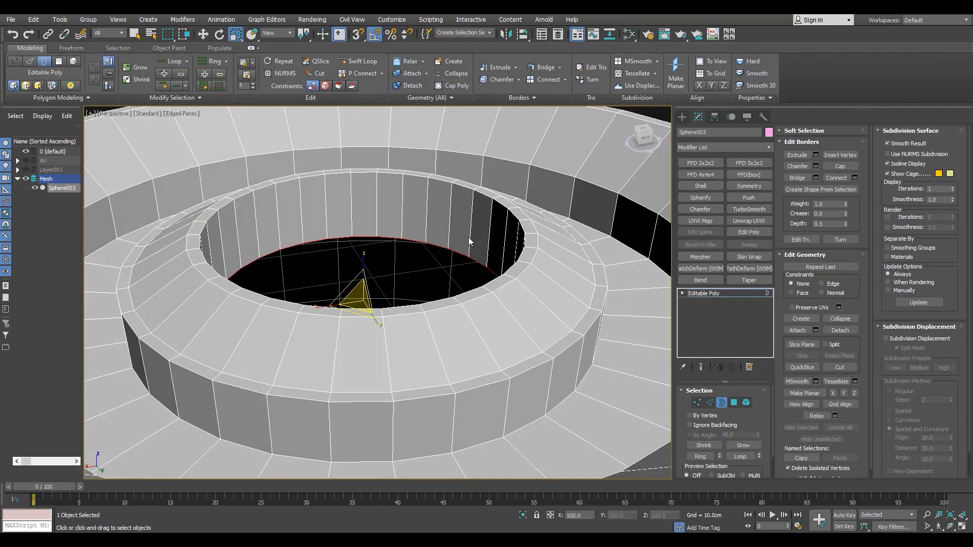
shift+drag(359, 297, 380, 348)
Extrude the inner border upward into a central pillar with a wider lip ending at Z 22.141 cm
key(w)
shift+drag(365, 277, 365, 222)
key(r)
key(w)
drag(366, 209, 362, 195)
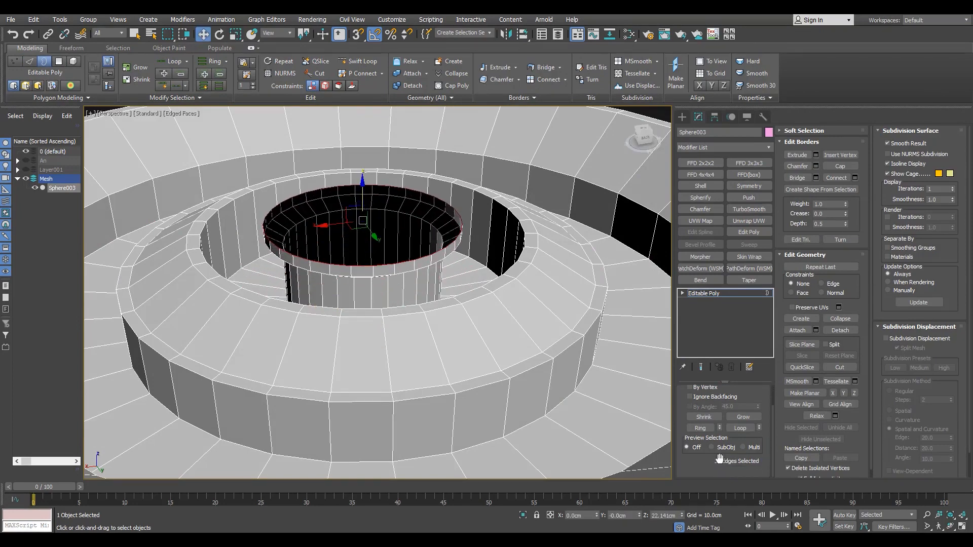
Create an 8-segment sphere with a radius of about 6.945 cm over the pillar and reset its X and Y position to 0
key(t)
scroll(403, 243, up, 5)
key(F3)
key(F4)
click(732, 293)
click(683, 118)
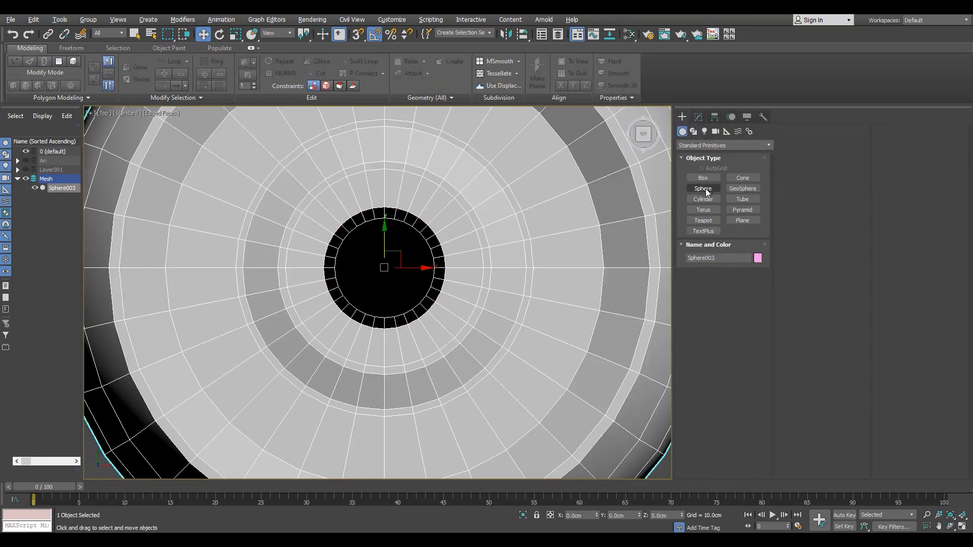
click(709, 193)
scroll(350, 265, up, 2)
drag(399, 269, 436, 335)
key(w)
right_click(597, 516)
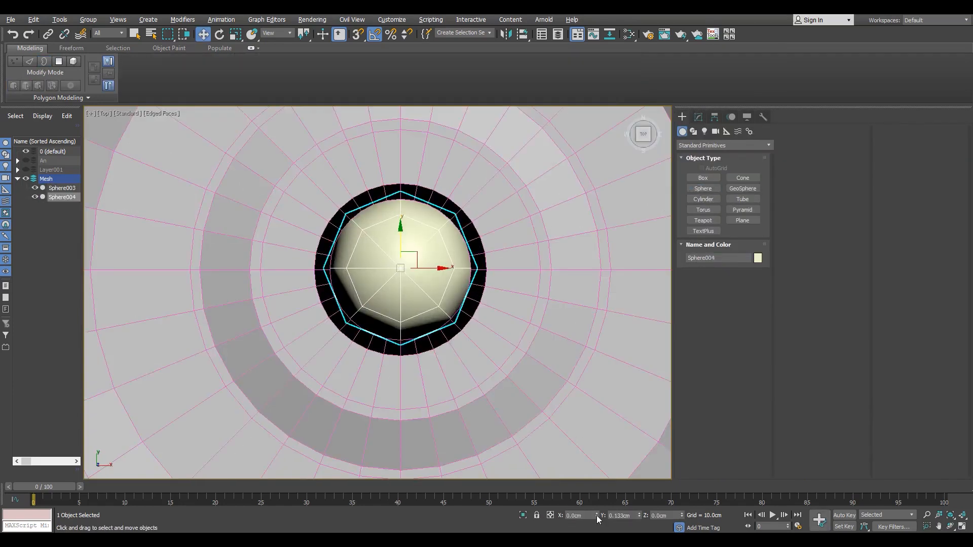
right_click(640, 516)
Convert the new sphere to Editable Poly and remove the diagonal edges at its pole
middle_drag(428, 320, 427, 324)
key(F3)
click(698, 117)
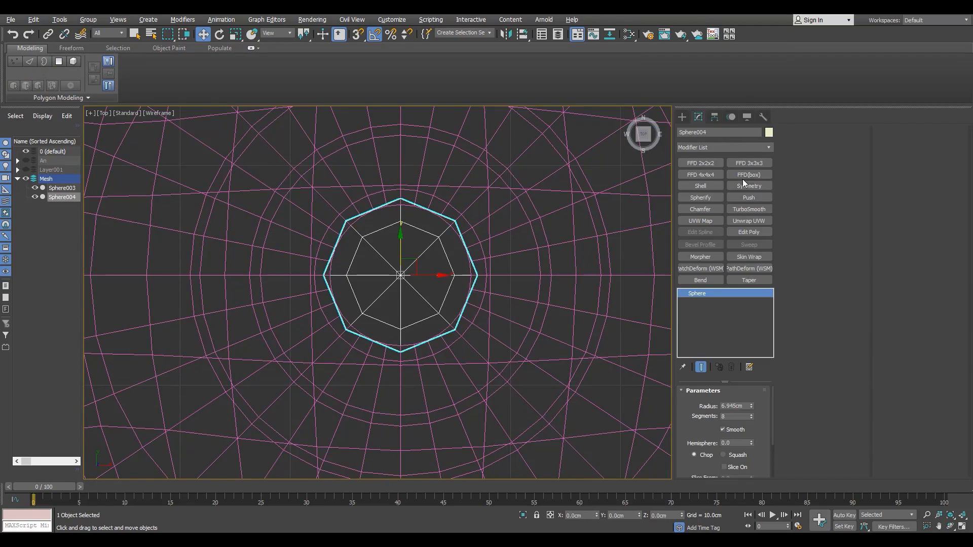
right_click(609, 260)
click(709, 376)
scroll(410, 257, up, 3)
key(2)
drag(417, 241, 439, 265)
Add TurboSmooth and Spherify modifiers to the small sphere and open the Scale Transform Type-In
click(715, 293)
click(749, 210)
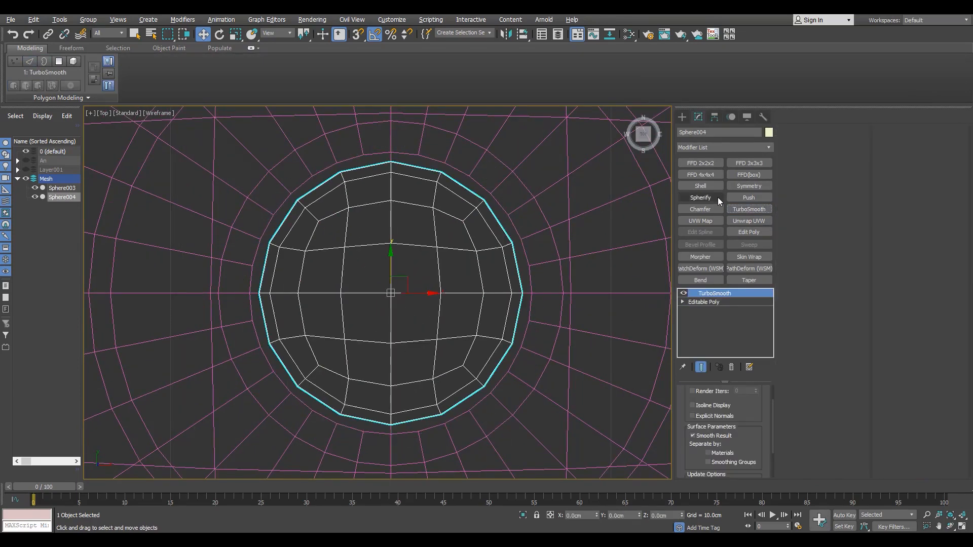
click(717, 198)
right_click(386, 116)
click(486, 231)
scroll(526, 234, up, 2)
right_click(236, 34)
Try to resize the small sphere uniformly through the scale offset
scroll(469, 242, up, 2)
drag(773, 210, 824, 476)
scroll(361, 329, down, 3)
middle_drag(385, 313, 384, 323)
key(ctrl+z)
key(ctrl+z)
Raise the small sphere's TurboSmooth iterations by one and scale the sphere uniformly to about 108.94%
click(716, 303)
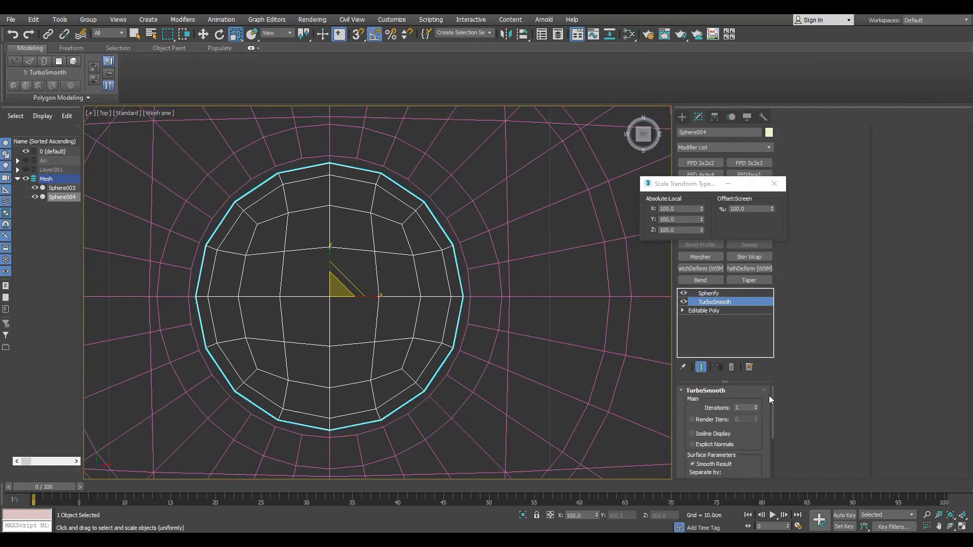
click(756, 407)
scroll(458, 240, up, 2)
click(711, 294)
drag(772, 210, 793, 368)
scroll(471, 271, up, 5)
drag(773, 209, 776, 125)
Collapse the small sphere to an Editable Poly and raise it to Z 22.141 cm on top of the pillar
key(alt+w)
middle_click(534, 337)
key(alt+w)
key(w)
mouse_move(404, 374)
mouse_down()
mouse_move(458, 285)
mouse_move(406, 284)
mouse_move(409, 365)
mouse_up()
scroll(458, 286, up, 4)
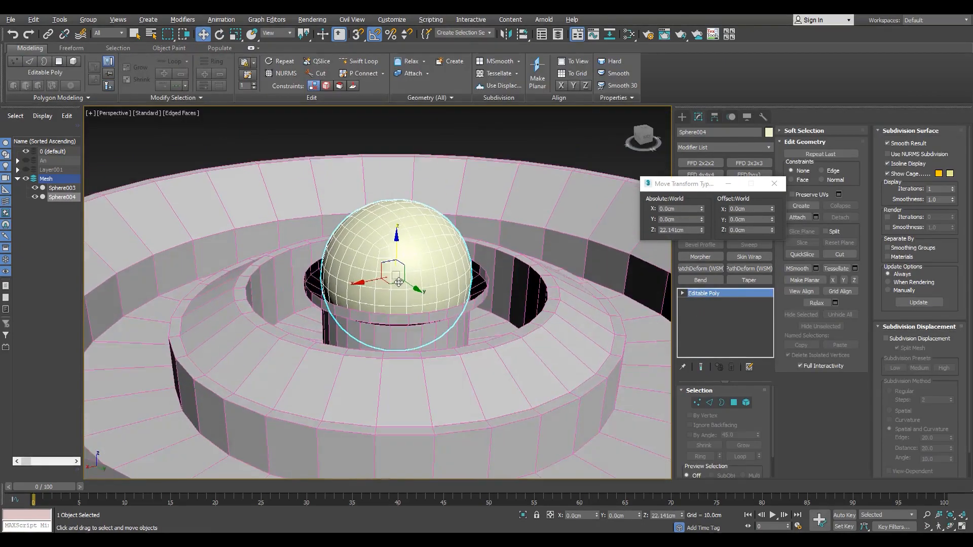
Flatten the small sphere vertically to a Z scale of about 32.83%
key(f)
scroll(471, 248, up, 4)
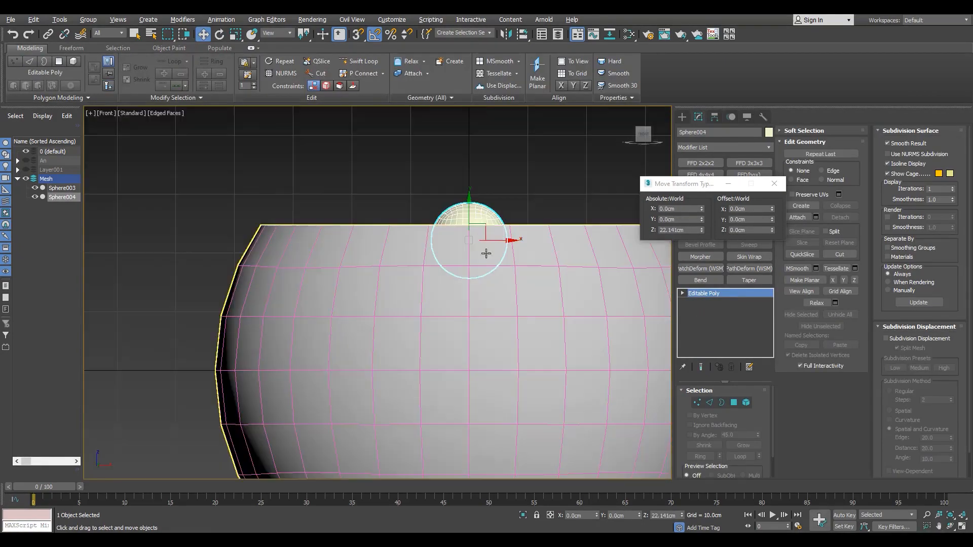
key(F3)
scroll(469, 244, up, 5)
key(r)
drag(466, 184, 468, 246)
key(alt+w)
middle_click(535, 337)
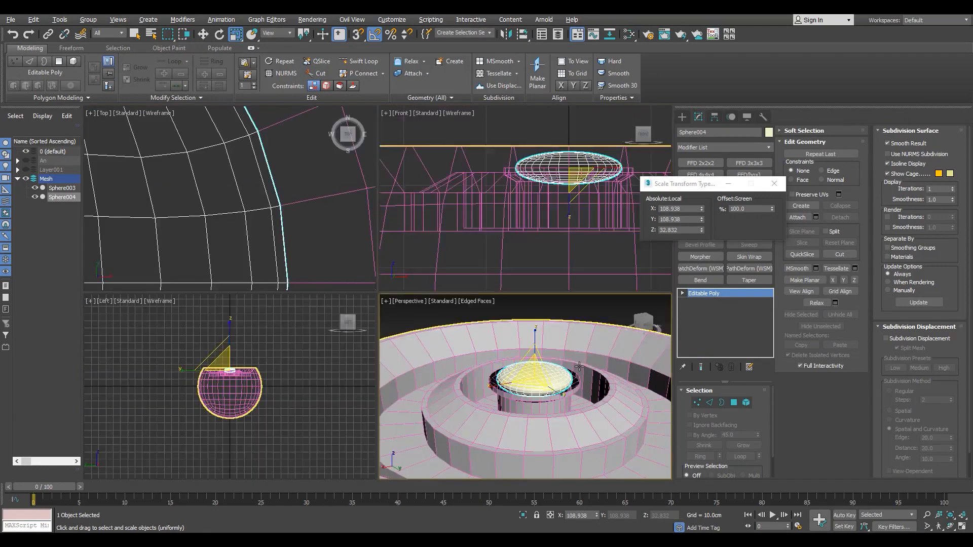
Enlarge the flattened sphere uniformly to an X and Y scale of about 133.33% to match the pillar's lip
key(alt+w)
alt+middle_drag(527, 335, 476, 360)
key(alt+w)
middle_click(284, 212)
key(F3)
key(alt+w)
drag(771, 211, 771, 172)
scroll(523, 321, up, 5)
drag(772, 209, 778, 190)
Flatten the enlarged sphere further to a Z scale of about 30.21%
key(alt+w)
middle_click(512, 330)
key(alt+w)
alt+middle_drag(456, 315, 438, 286)
scroll(438, 286, up, 3)
drag(356, 222, 371, 235)
alt+middle_drag(488, 297, 486, 310)
Split the flattened sphere along its equator edge loop and delete the lower half, leaving a dome
key(2)
key(F3)
double_click(476, 307)
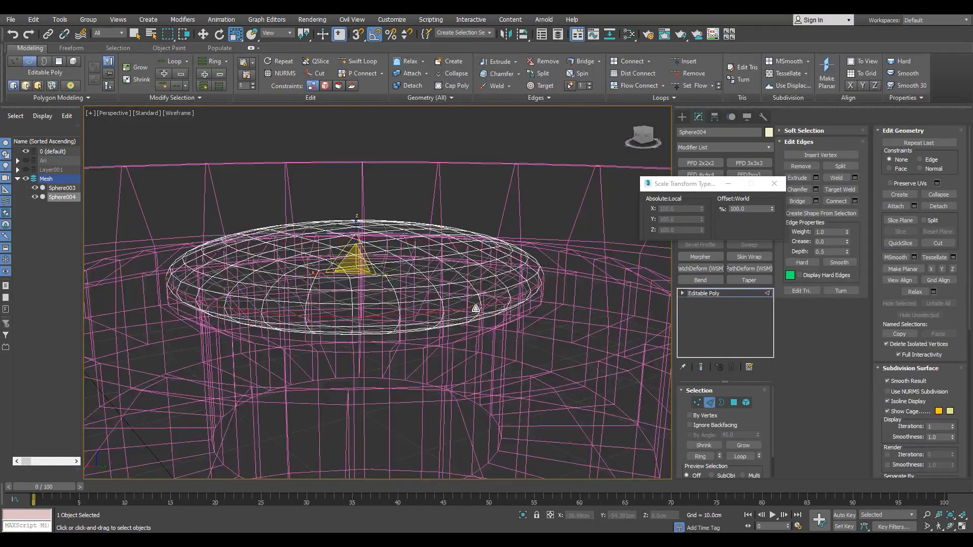
key(F3)
right_click(470, 308)
click(446, 336)
key(5)
key(F3)
click(437, 325)
key(Delete)
key(F3)
click(730, 293)
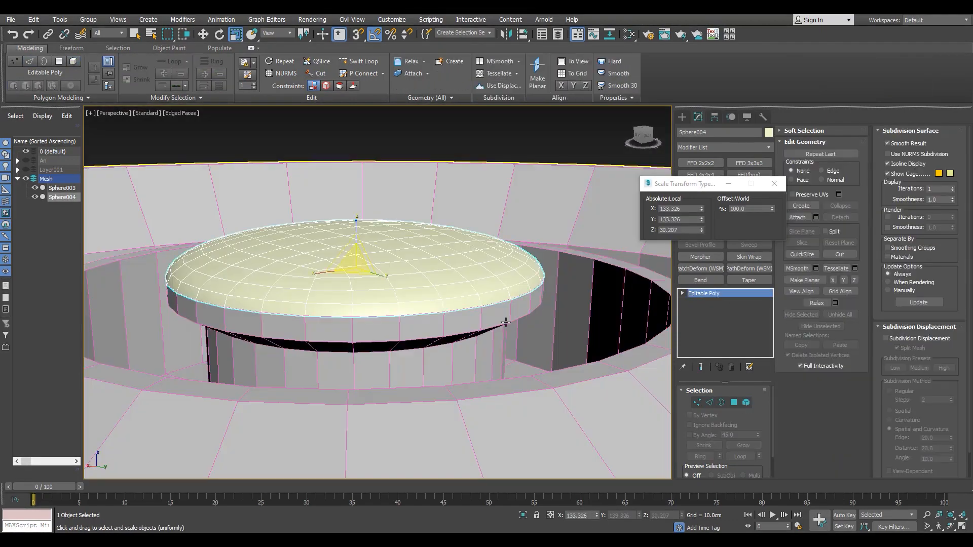
Attach the dome to the main sphere body
click(517, 313)
click(798, 217)
click(499, 289)
Select the border vertices where the dome meets the pillar's lip and weld them together
scroll(515, 305, up, 4)
key(w)
key(3)
click(527, 295)
key(F3)
ctrl+click(698, 400)
key(F3)
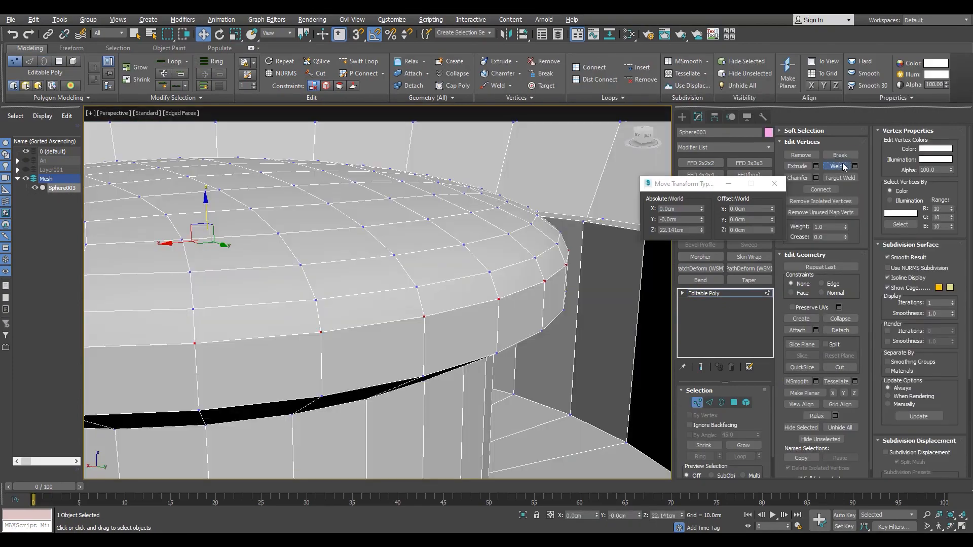
click(840, 166)
Examine the welded dome cap and the surrounding rings with and without edged faces
key(3)
scroll(436, 248, down, 4)
mouse_move(430, 243)
alt+middle_down()
mouse_move(426, 266)
mouse_move(408, 269)
alt+middle_up()
key(F4)
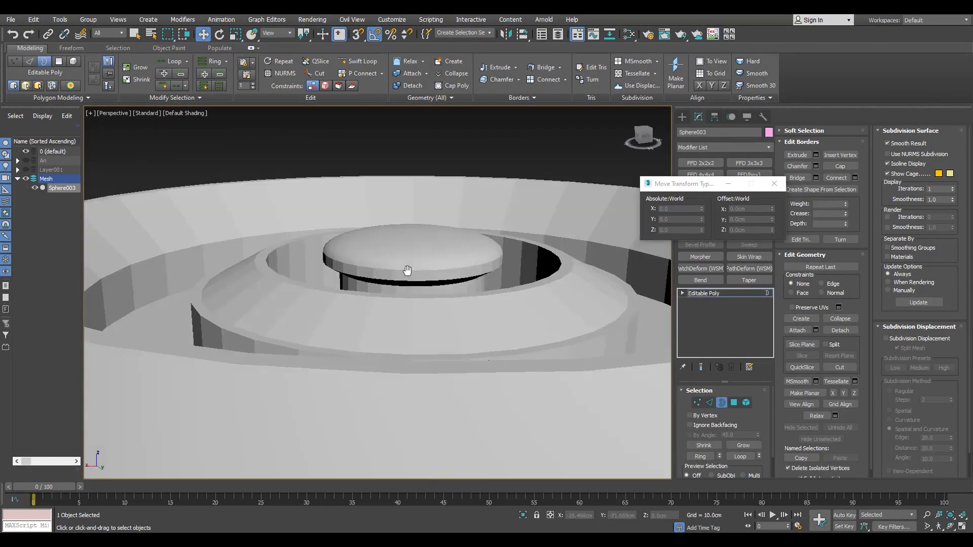
key(alt+w)
click(528, 264)
key(alt+w)
key(alt+w)
click(531, 348)
key(alt+w)
scroll(476, 258, up, 4)
key(F4)
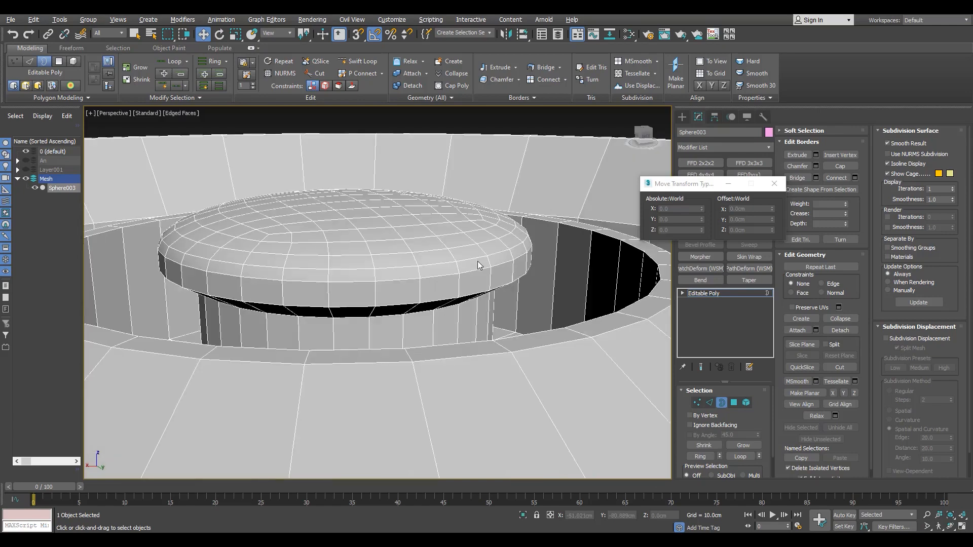
Lower the dome's rim edge loop slightly and shift the neck edge loop beneath it to Z 21.208 cm
key(2)
double_click(467, 270)
drag(346, 207, 346, 216)
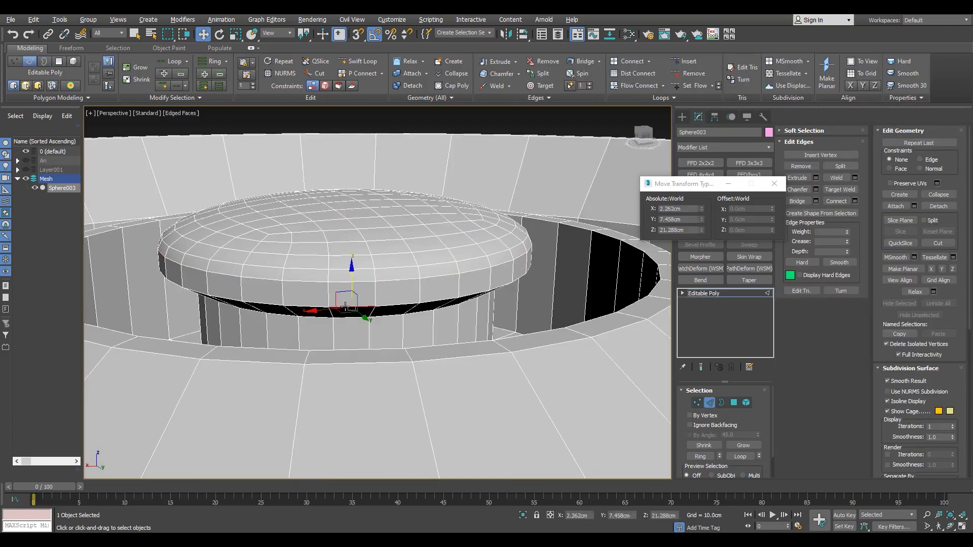
mouse_move(353, 318)
mouse_down()
mouse_move(342, 259)
mouse_move(344, 309)
mouse_up()
Select the ring of polygons around the pillar's side wall beneath the dome and scale it uniformly in the top view to about 106%
key(F3)
key(f)
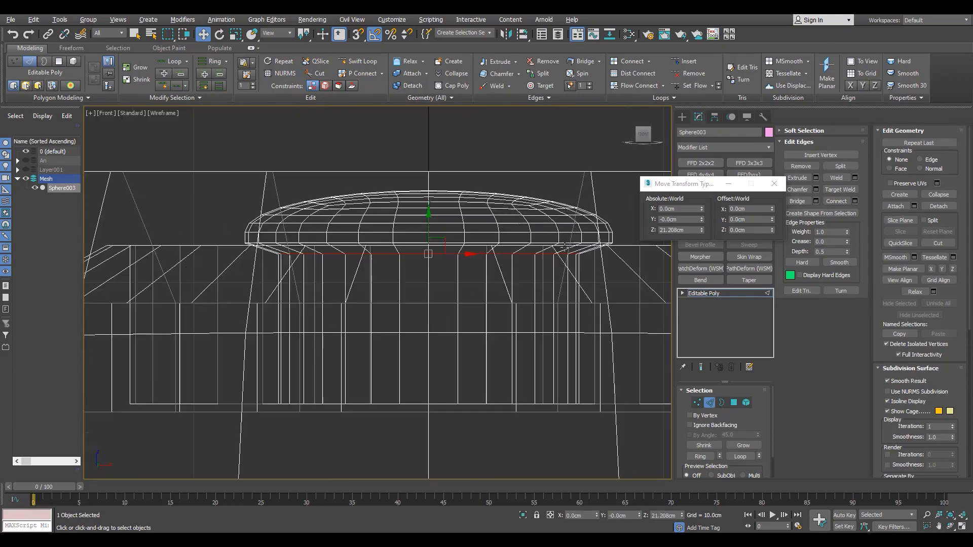
key(4)
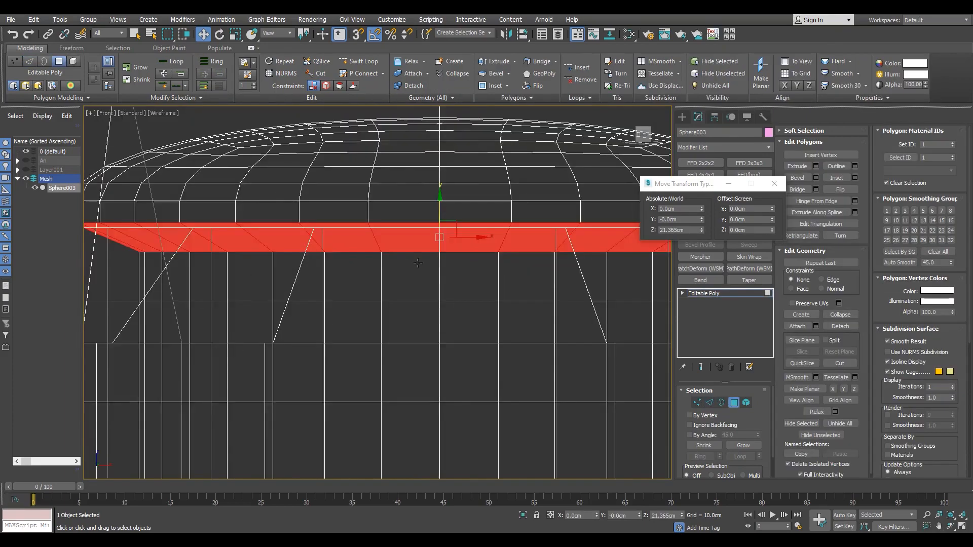
key(p)
alt+middle_drag(419, 262, 356, 321)
shift+click(356, 322)
key(alt+w)
middle_click(260, 220)
key(alt+w)
scroll(417, 278, down, 3)
key(r)
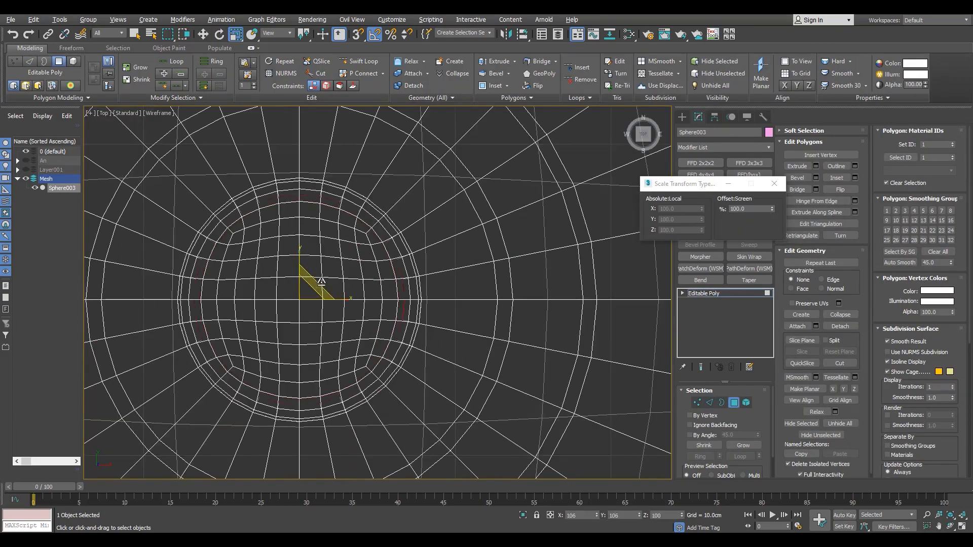
Stretch the pillar's side wall polygons vertically in the front view by about 113%
key(alt+w)
middle_click(489, 367)
key(alt+w)
key(alt+w)
middle_click(548, 240)
key(alt+w)
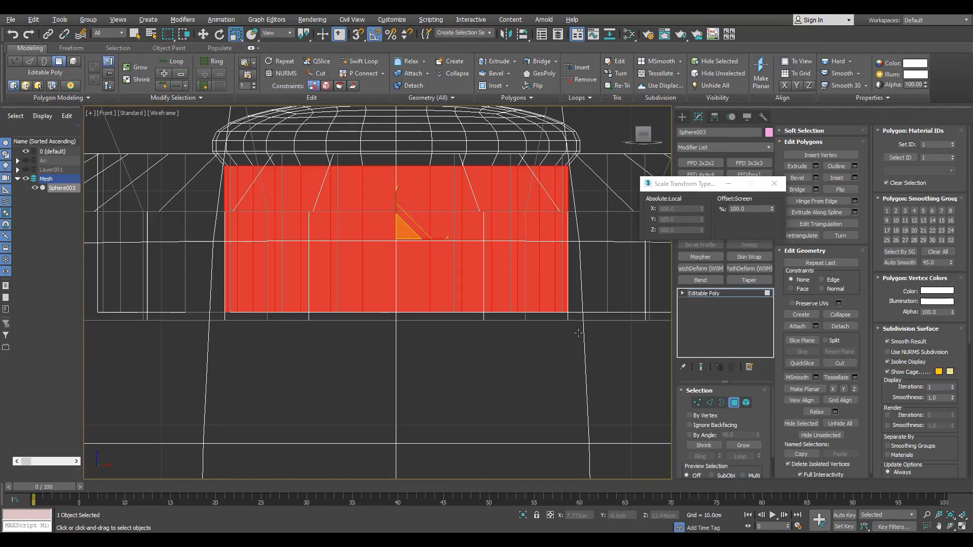
scroll(405, 236, up, 4)
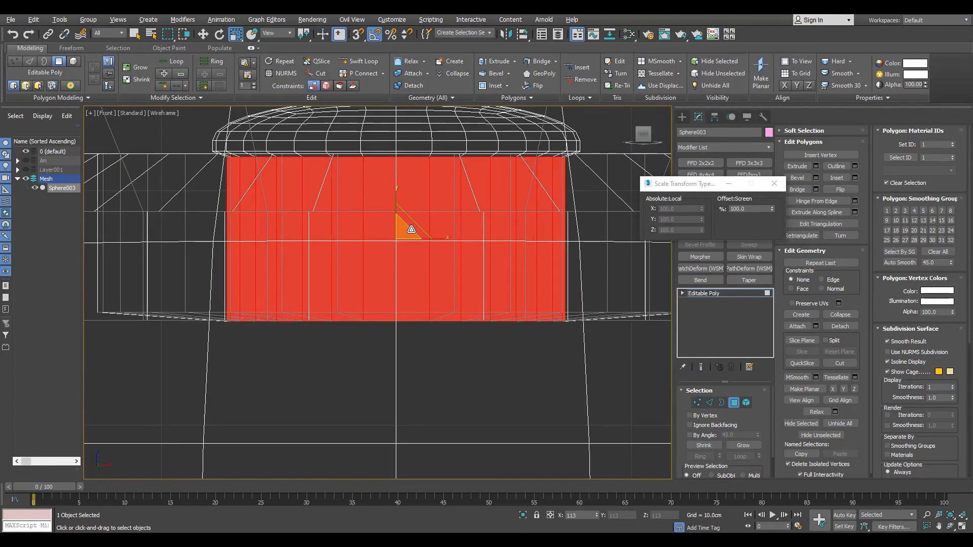
Select the edge loop at the pillar's base and raise it to Z 14.824 cm to level it with the floor
key(2)
scroll(456, 231, down, 6)
scroll(458, 357, up, 5)
key(w)
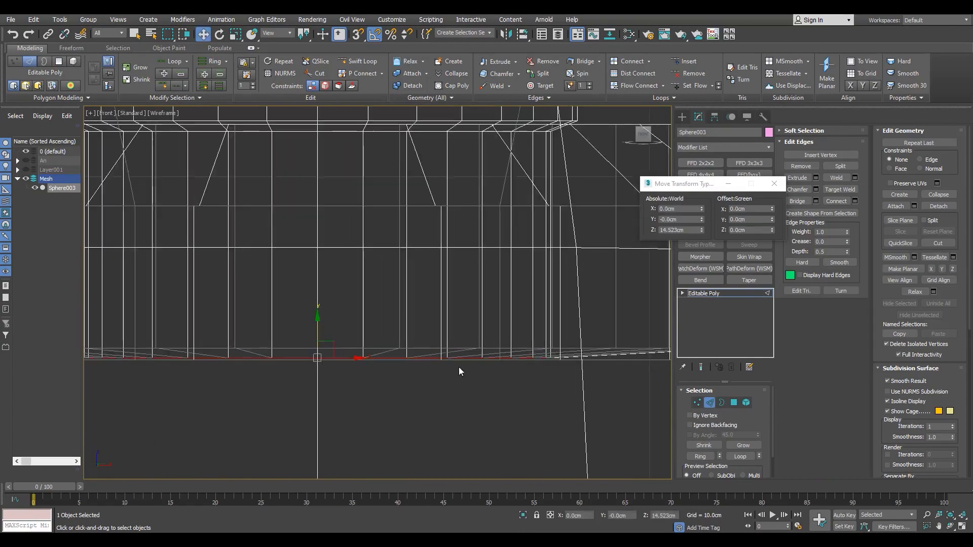
key(alt+w)
middle_click(432, 390)
key(alt+w)
scroll(432, 390, down, 5)
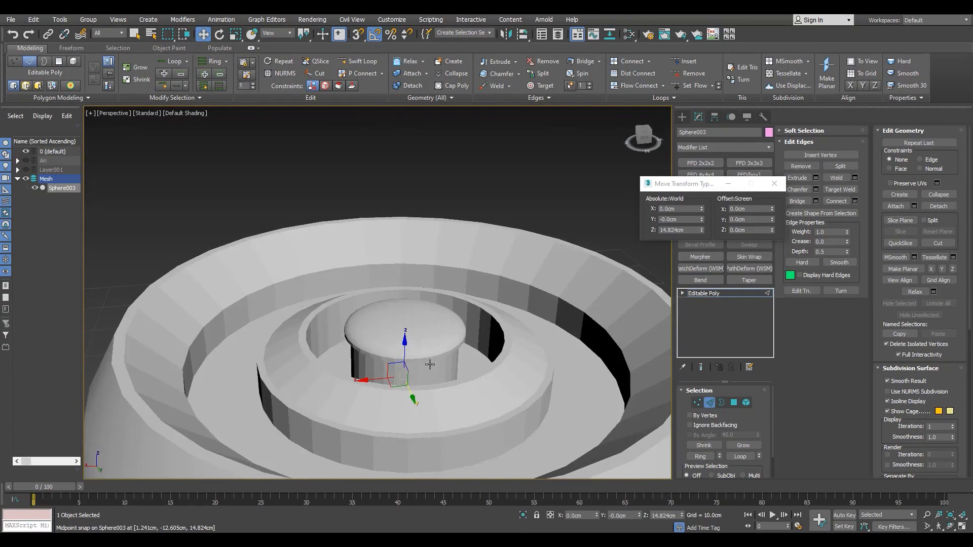
Select the dome's upper polygons by growing the selection from its crown and raise them slightly to Z 23.467 cm
alt+middle_drag(432, 389, 381, 299)
key(4)
click(380, 326)
click(743, 446)
click(743, 446)
click(741, 447)
drag(382, 300, 382, 285)
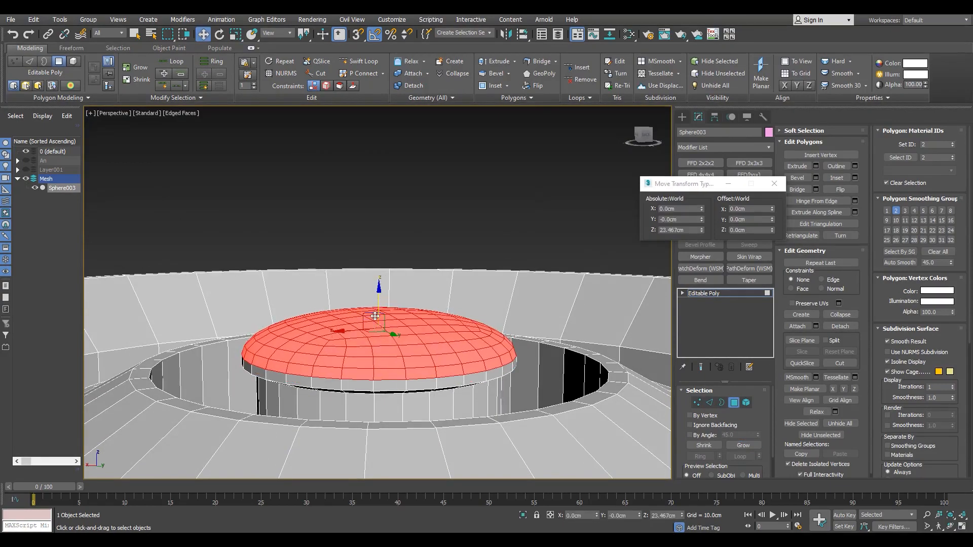
key(r)
alt+middle_drag(381, 285, 350, 385)
key(F4)
scroll(350, 385, down, 6)
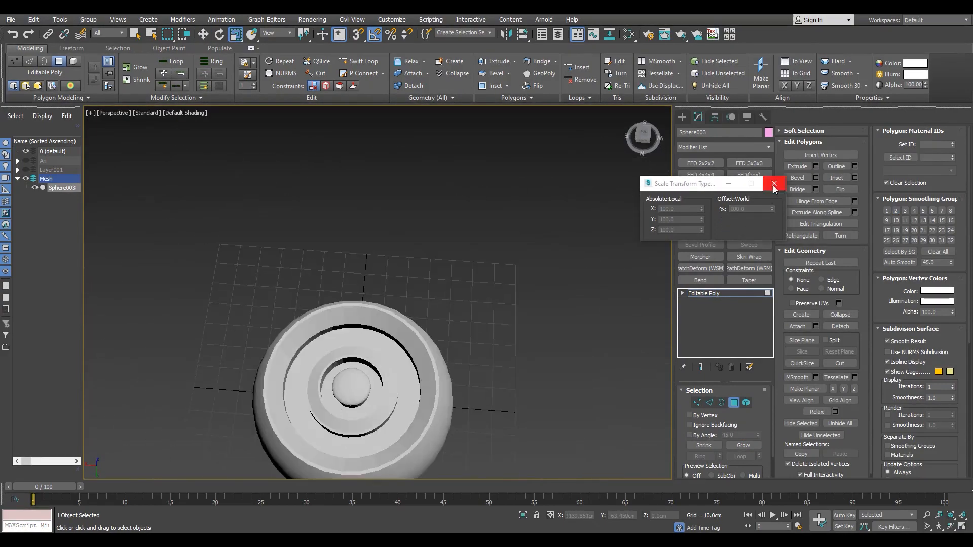
click(774, 185)
Connect the radial edge ring on the flat floor around the raised collar with five concentric edge loops
key(4)
scroll(478, 330, up, 6)
key(F4)
alt+middle_drag(478, 330, 446, 345)
key(2)
scroll(445, 352, up, 3)
click(445, 351)
key(alt+r)
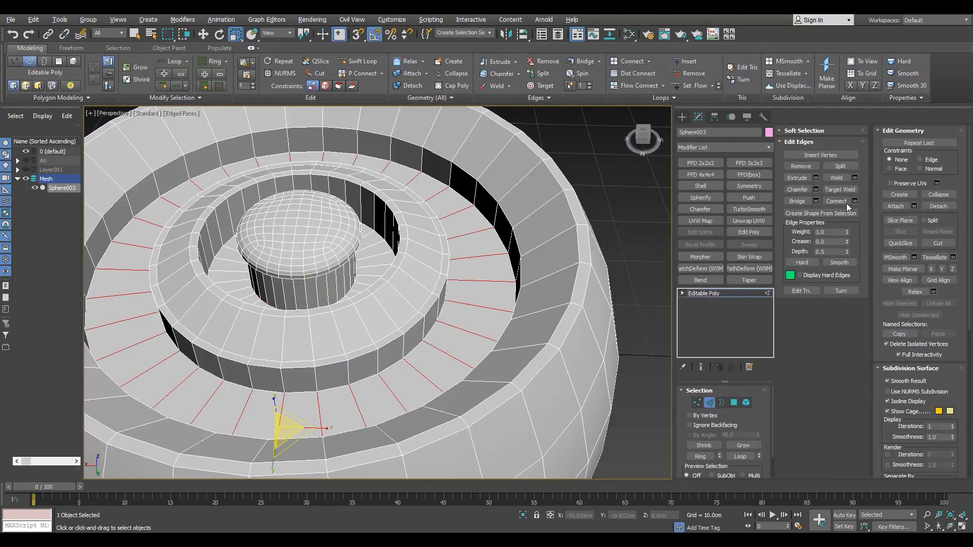
click(855, 202)
drag(386, 298, 401, 298)
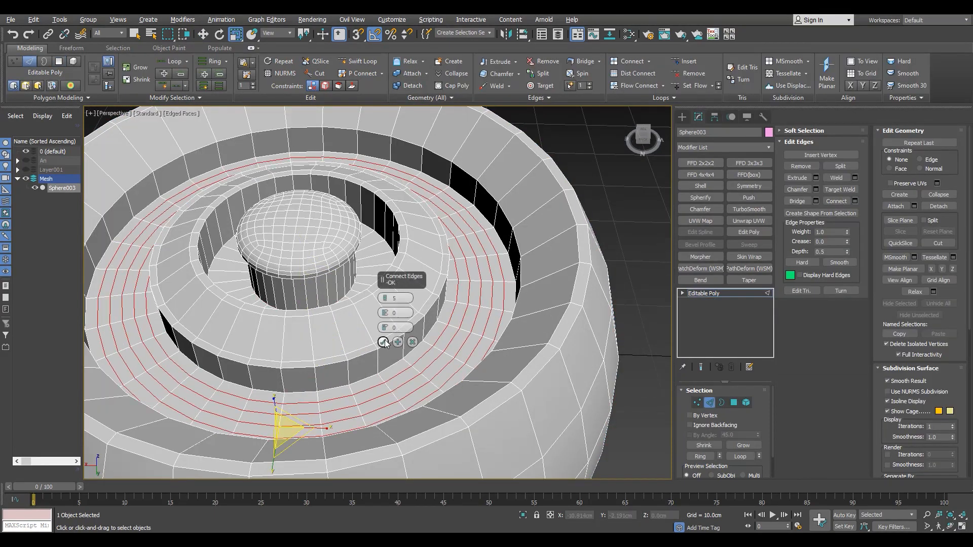
click(383, 342)
Create a separate spline shape from the concentric edge loops and open its segments for editing
click(821, 213)
click(499, 293)
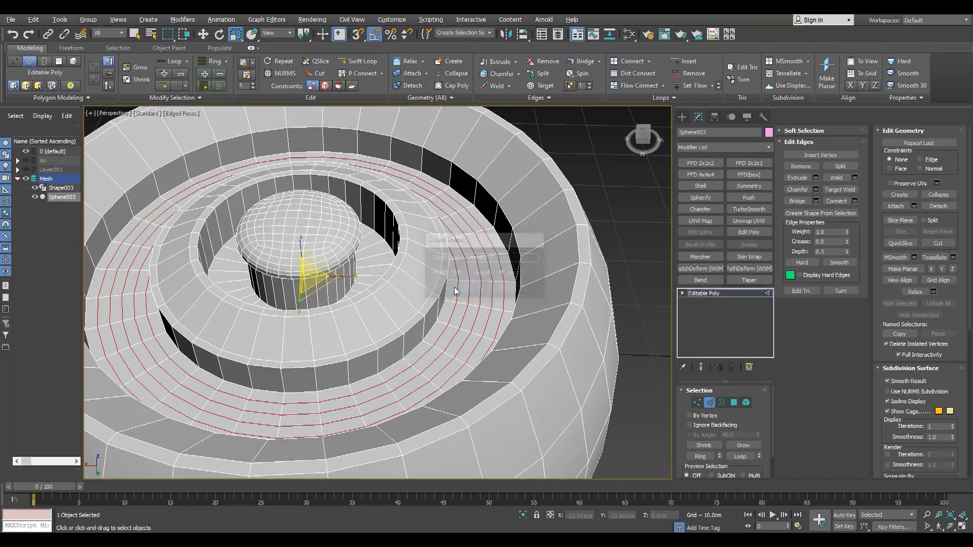
key(2)
click(62, 188)
key(2)
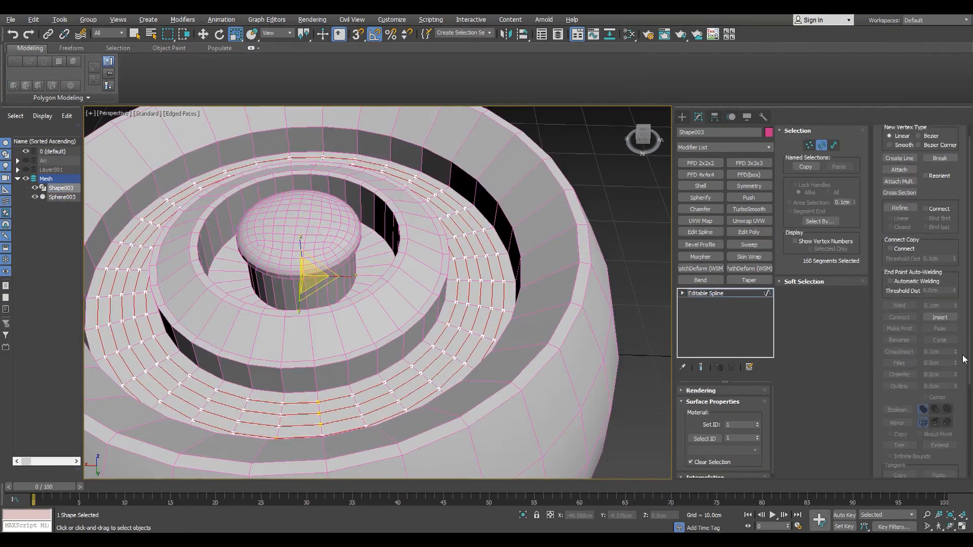
Examine the extracted concentric splines on the recessed floor in shaded and wireframe display
click(706, 295)
scroll(474, 309, down, 3)
alt+middle_drag(477, 349, 473, 309)
click(629, 223)
key(F4)
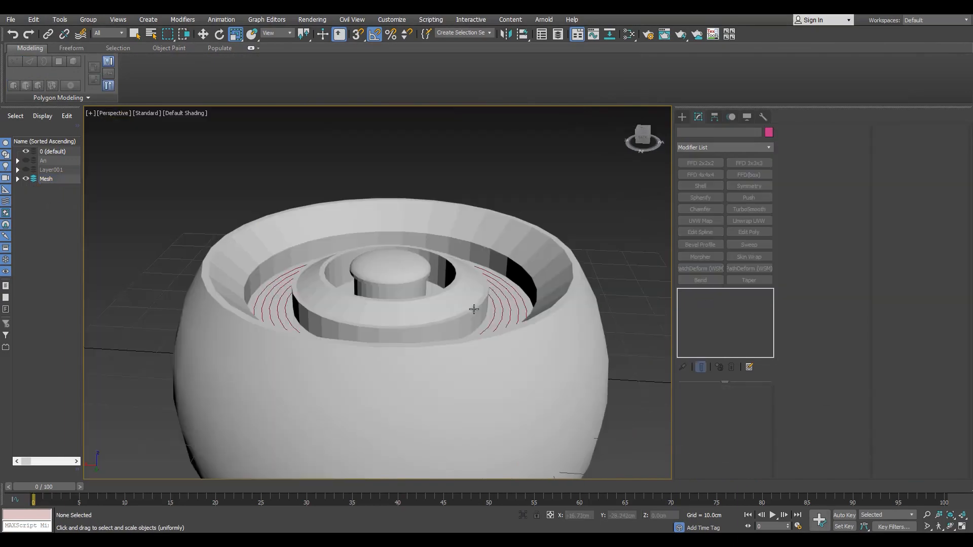
click(501, 308)
key(F3)
scroll(504, 300, up, 5)
click(67, 191)
key(F3)
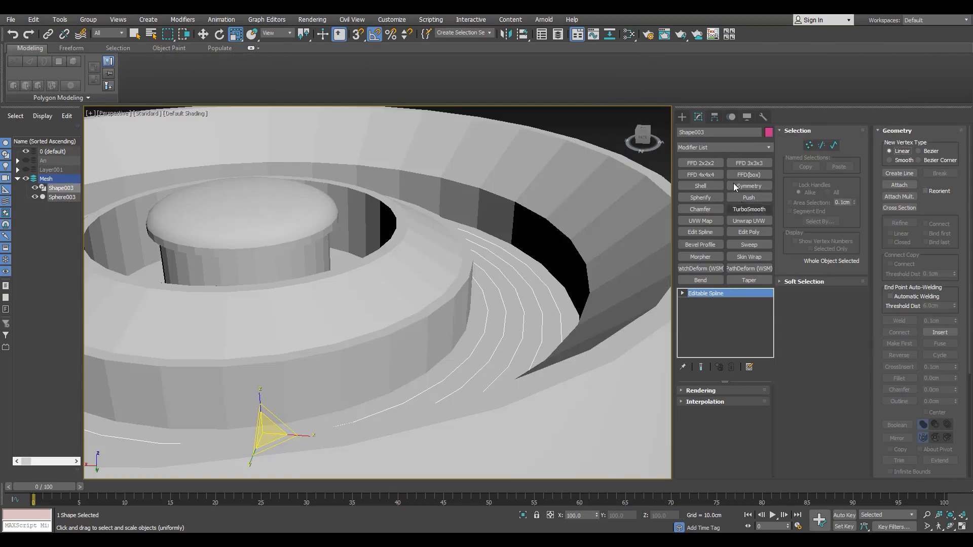
Center the pivot of the concentric spline shape on the object
click(715, 117)
click(724, 187)
click(724, 240)
click(724, 187)
click(699, 117)
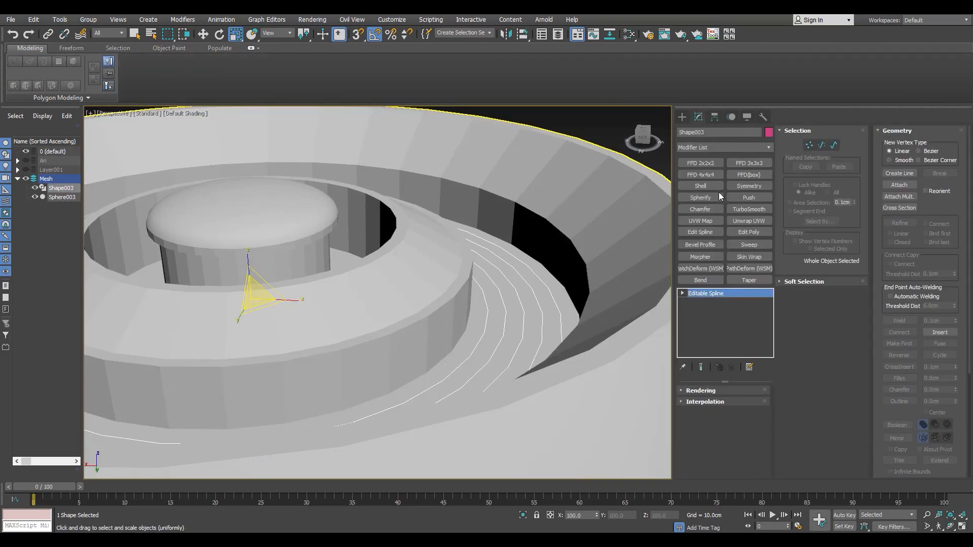
Add a Ripple modifier to the concentric splines and set Amplitude 1 to about 7.78 cm
click(731, 147)
text(rip)
key(Return)
drag(755, 411, 754, 413)
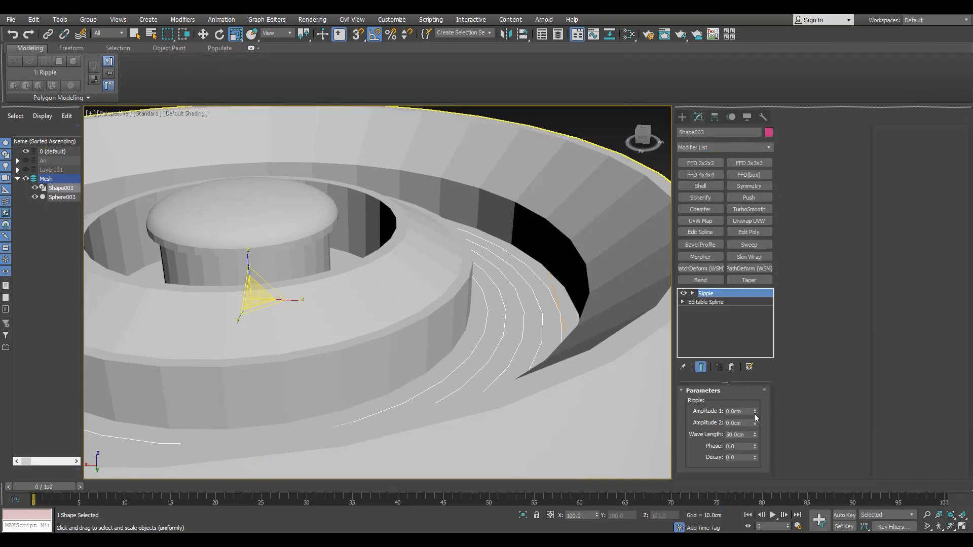
Rotate the Ripple gizmo upright so that it stands perpendicular to the plane of the concentric splines
key(F3)
scroll(548, 271, down, 5)
key(e)
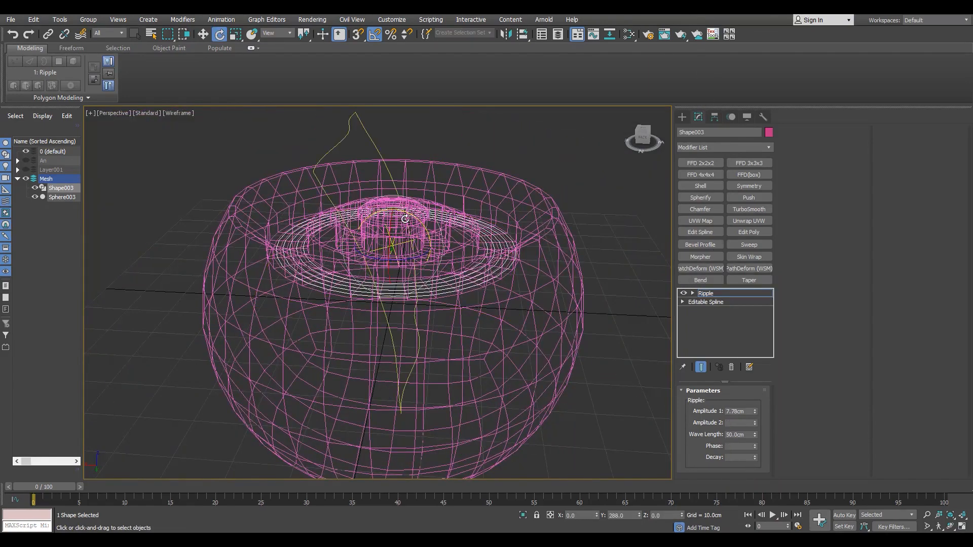
right_click(373, 39)
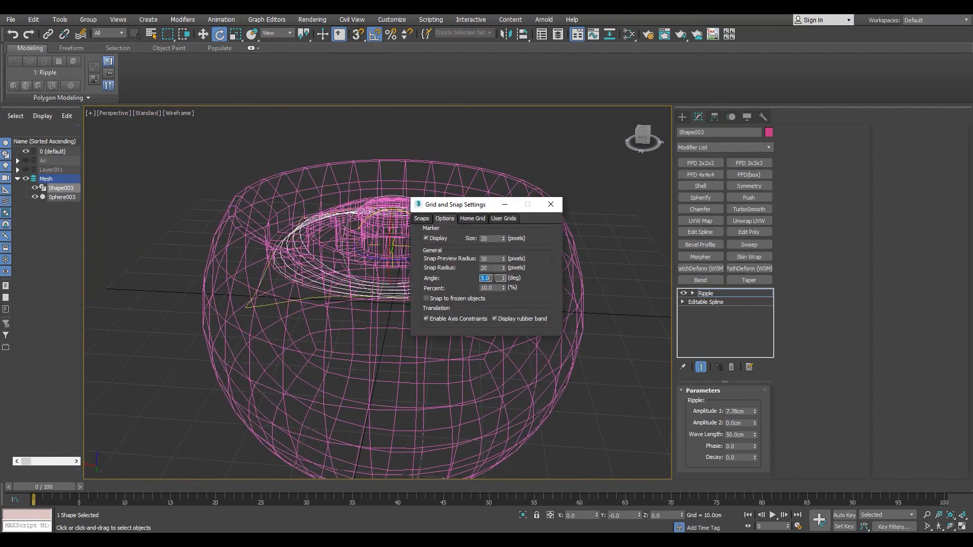
click(551, 204)
drag(424, 224, 374, 213)
key(F3)
scroll(495, 262, up, 10)
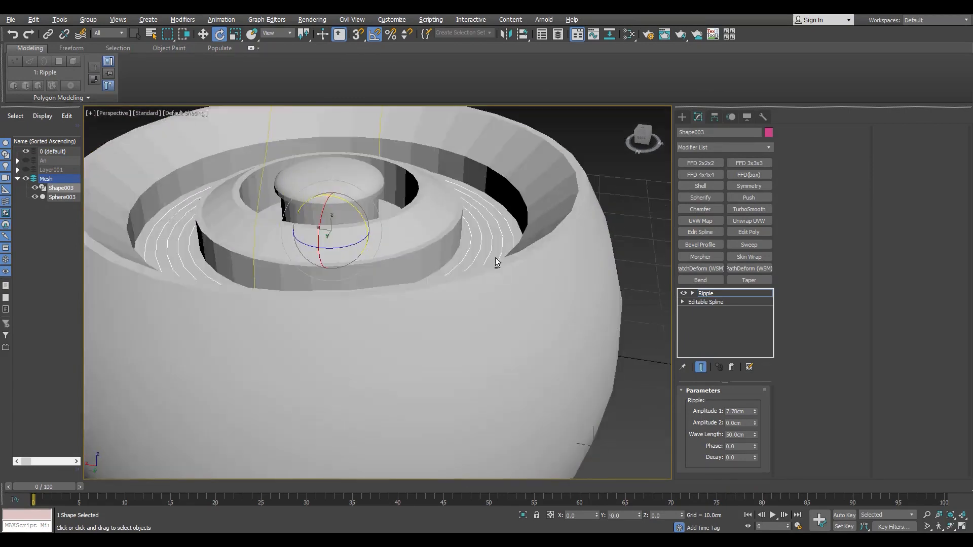
Set the Ripple's Amplitude 1 to about 12.681 cm and Amplitude 2 to about 1.4 cm
key(F3)
drag(752, 353, 754, 376)
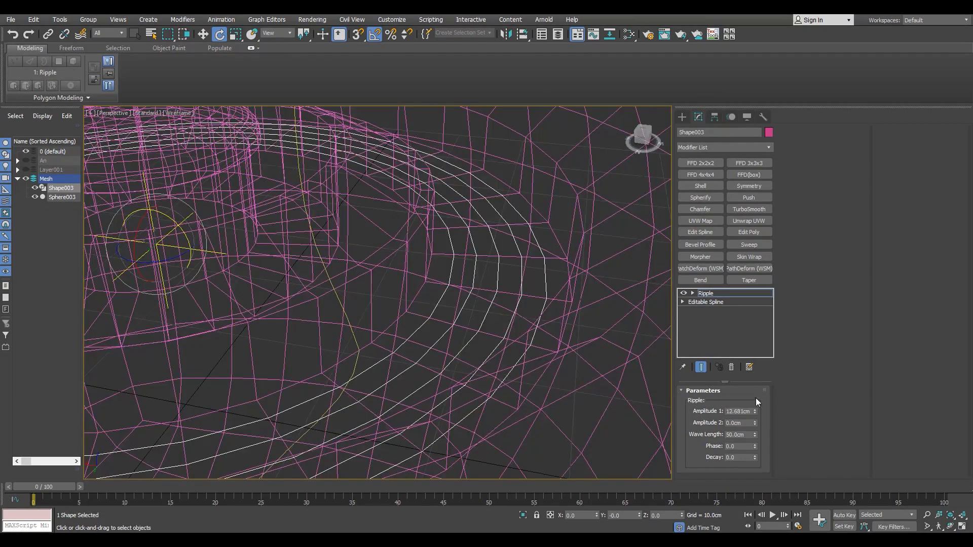
key(F3)
drag(754, 422, 757, 394)
key(F3)
Add a Sweep modifier with the built-in Cylinder section to the rippled splines and reduce its radius to form thin tubes
click(750, 247)
key(F3)
click(725, 428)
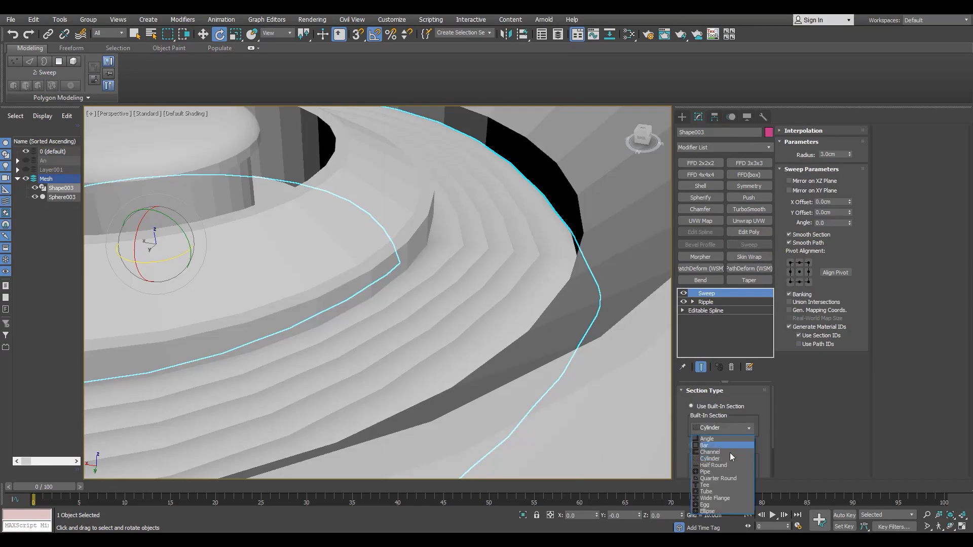
click(729, 459)
key(F4)
drag(850, 154, 850, 197)
Set the Ripple's Amplitude 1 to -12.174 cm, Amplitude 2 to 6.034 cm and Wave Length to -210 cm
click(709, 302)
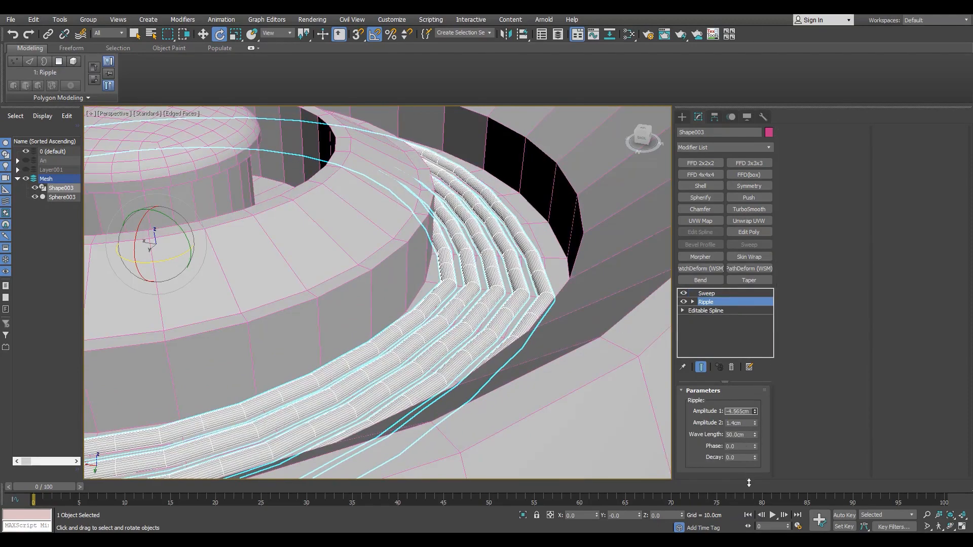
mouse_move(755, 424)
mouse_down()
mouse_move(754, 255)
mouse_move(752, 508)
mouse_move(691, 85)
mouse_move(659, 150)
mouse_up()
key(F3)
key(F3)
scroll(482, 250, down, 5)
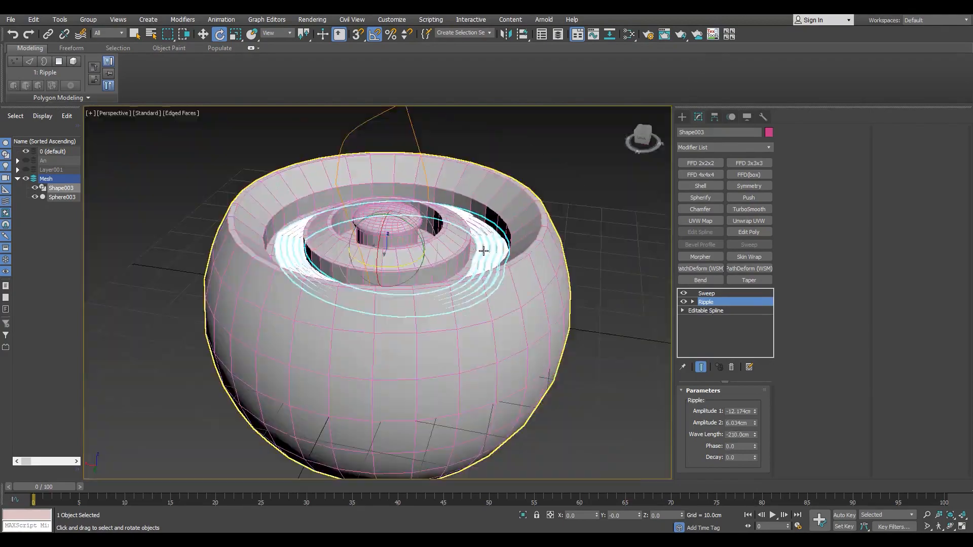
Try a Ripple Phase of 8.0 with the Wave Length at about 13.77 cm on the swept rings
alt+middle_drag(482, 250, 486, 325)
scroll(487, 324, up, 2)
drag(755, 446, 688, 506)
right_click(688, 506)
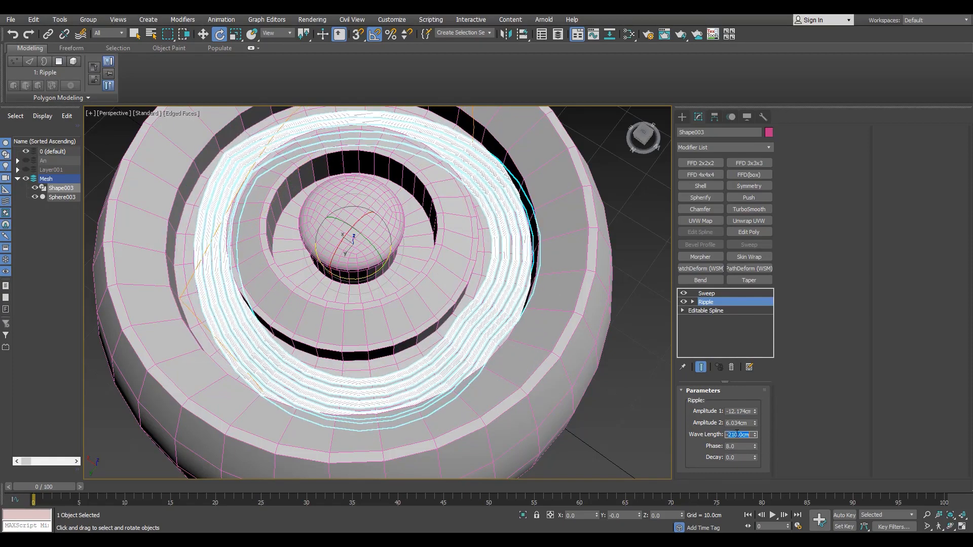
key(Return)
drag(755, 435, 732, 307)
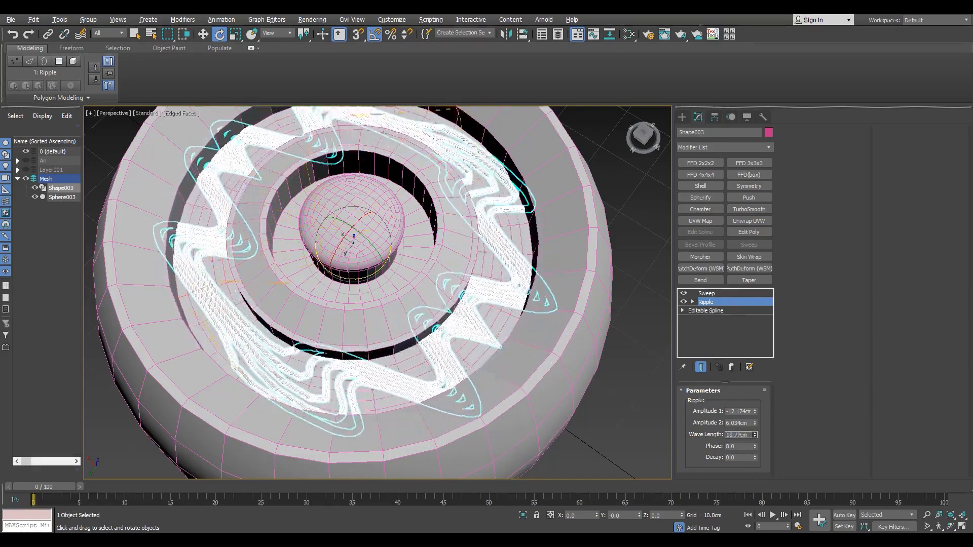
Try extreme Ripple Wave Lengths down to 0 cm, then set the Wave Length to 50 cm
drag(506, 269, 367, 241)
drag(121, 318, 755, 434)
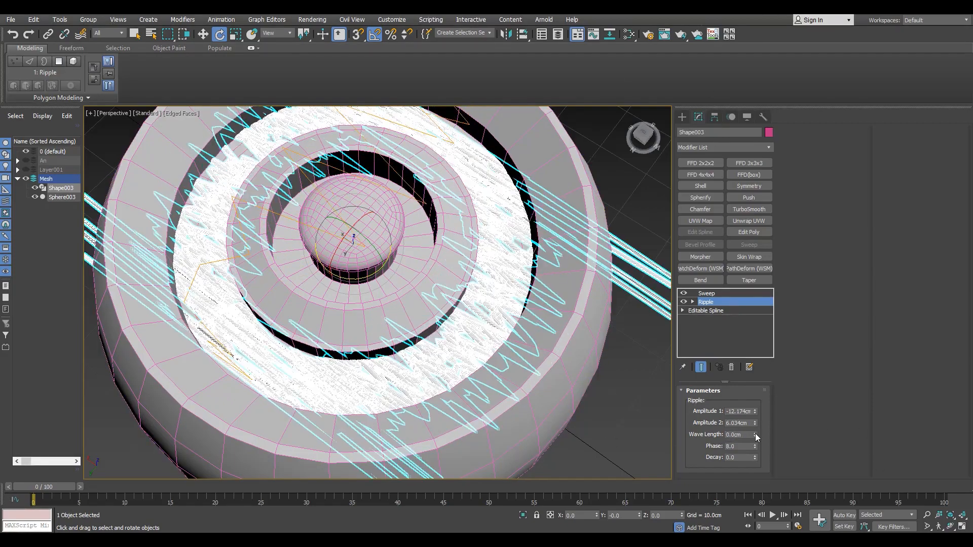
right_click(755, 433)
double_click(736, 434)
text(50)
key(Return)
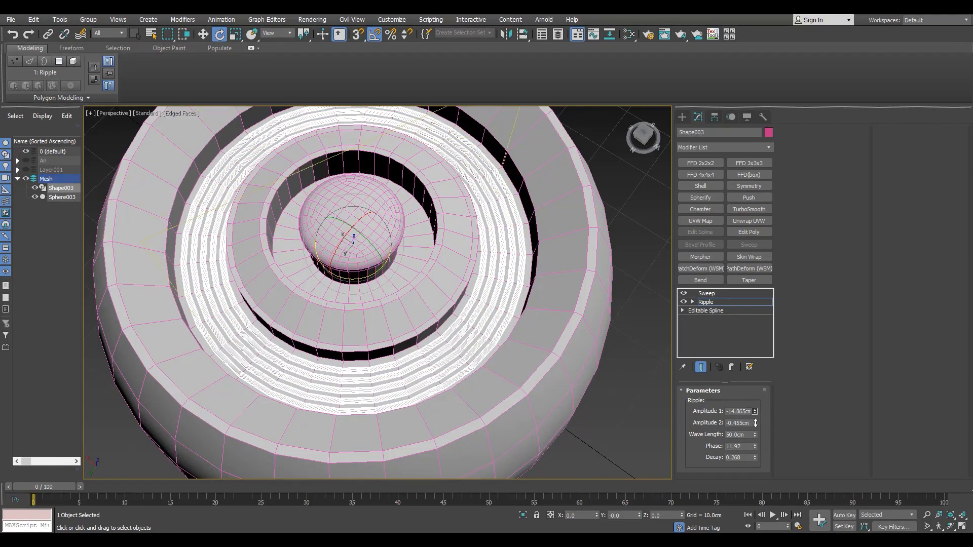
Try different Ripple amplitudes on the swept rings, including an Amplitude 2 of about 36.905 cm, and undo the trial changes
drag(754, 401, 652, 437)
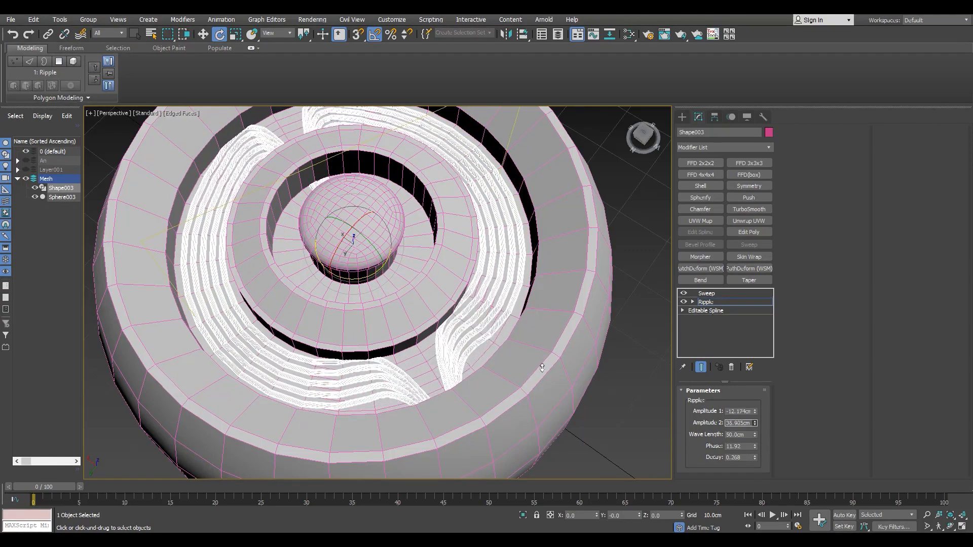
drag(543, 368, 289, 281)
key(ctrl+z)
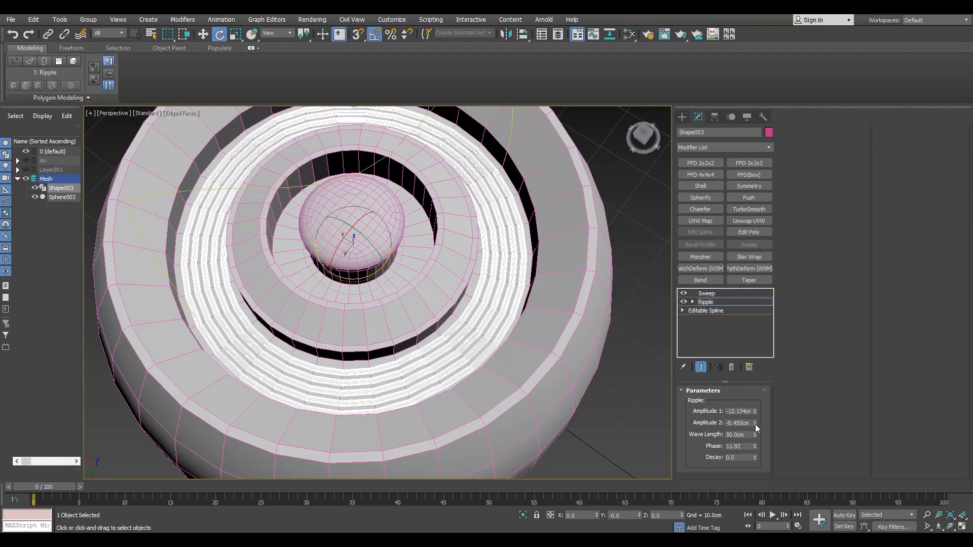
drag(755, 425, 754, 51)
key(ctrl+z)
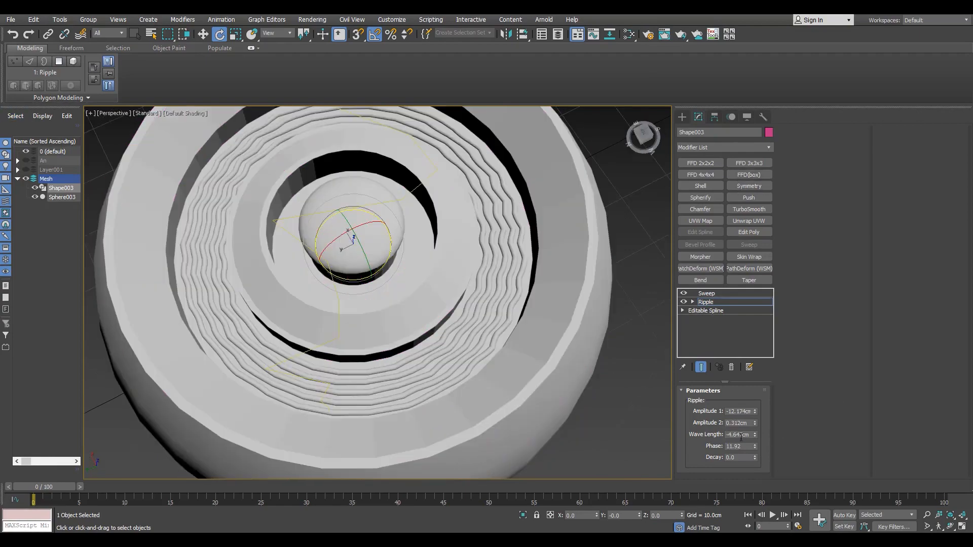
Adjust the Ripple's Wave Length to about -6.822 cm and set its Phase to 15.05 for fine waves along the rings
drag(755, 435, 695, 126)
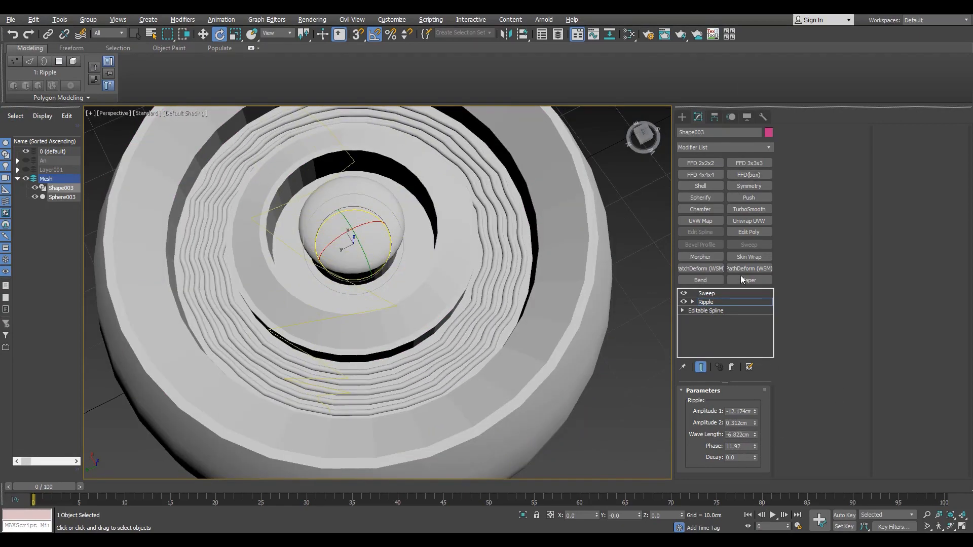
drag(755, 435, 687, 81)
drag(672, 119, 662, 262)
drag(757, 368, 712, 411)
drag(755, 447, 752, 288)
Check the individual base splines under the Ripple and set the Ripple's Wave Length to -6.223 cm
click(709, 310)
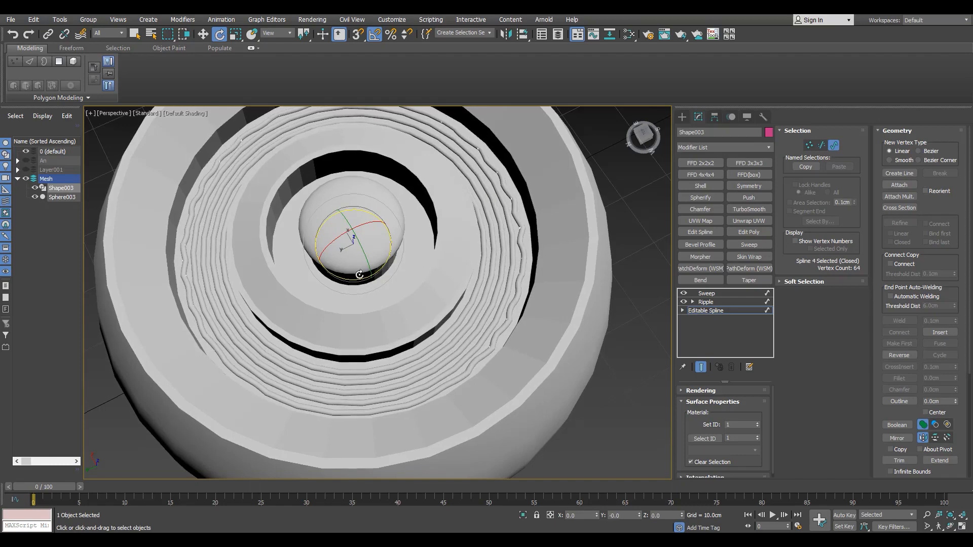
click(708, 311)
drag(755, 434, 745, 264)
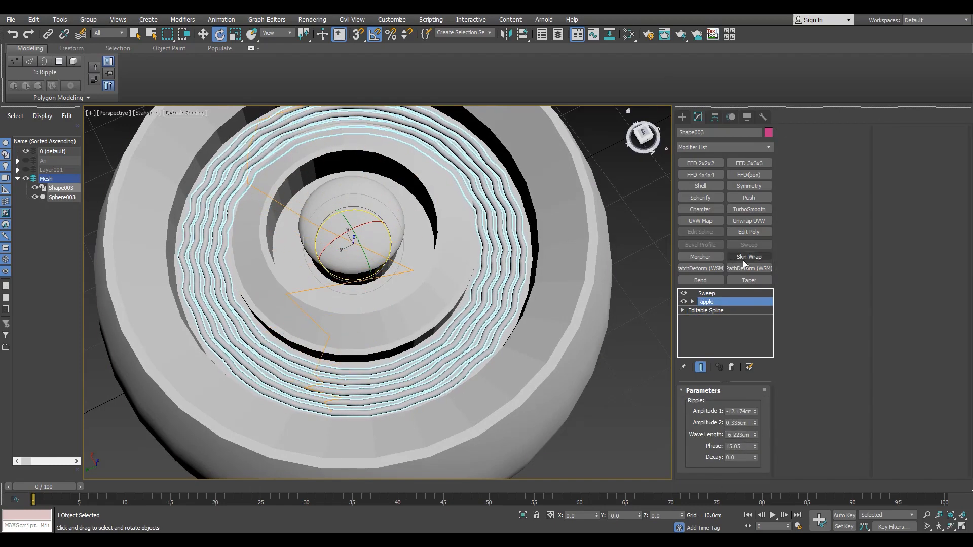
Collapse the Ripple modifier into the editable spline beneath the Sweep
right_click(704, 306)
click(720, 393)
click(542, 312)
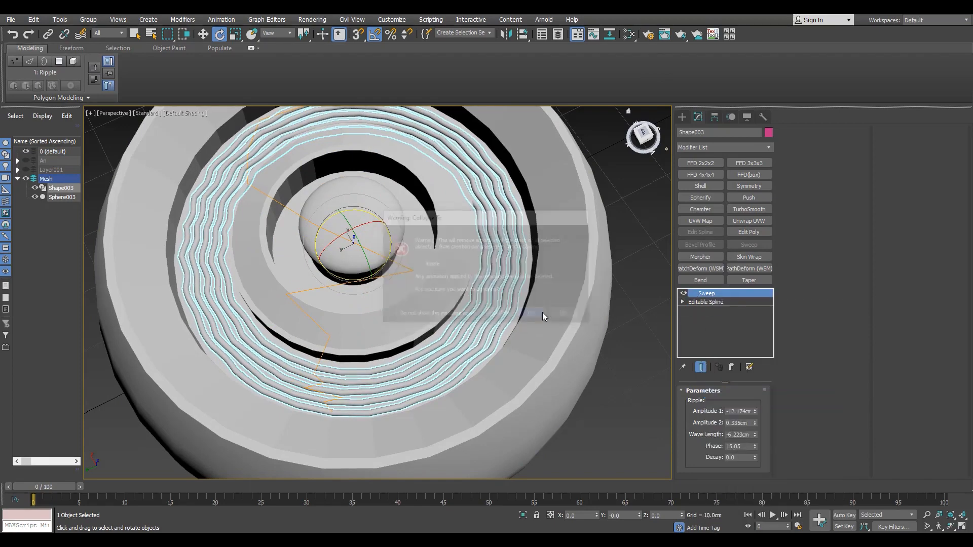
Rotate several individual ring splines about the vertical axis, including one by 15°, to offset their waves from one another
scroll(508, 276, up, 3)
click(507, 276)
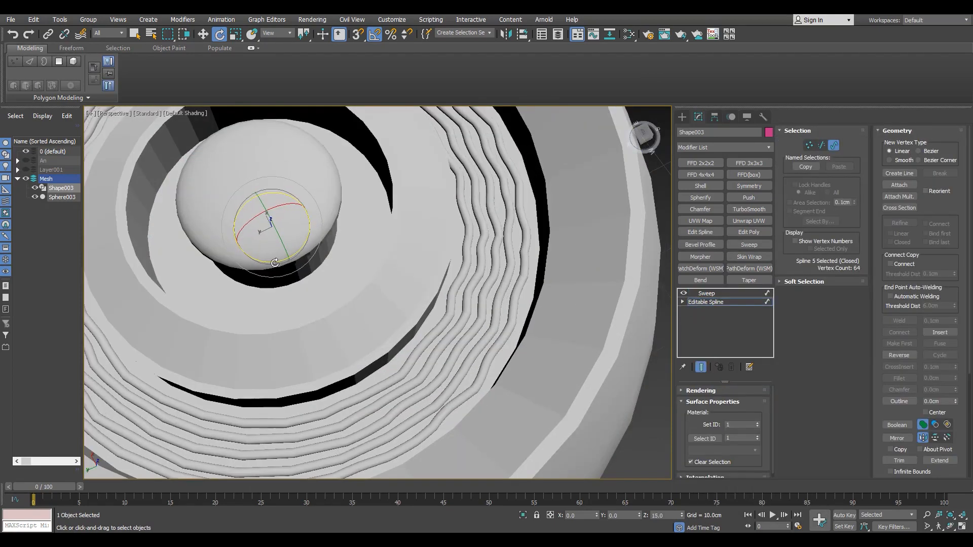
drag(311, 273, 510, 261)
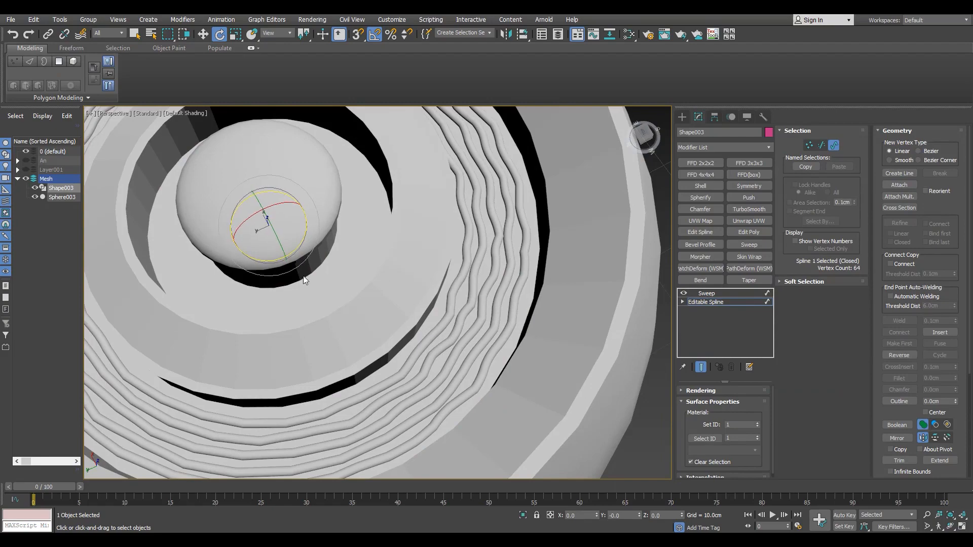
drag(484, 293, 632, 256)
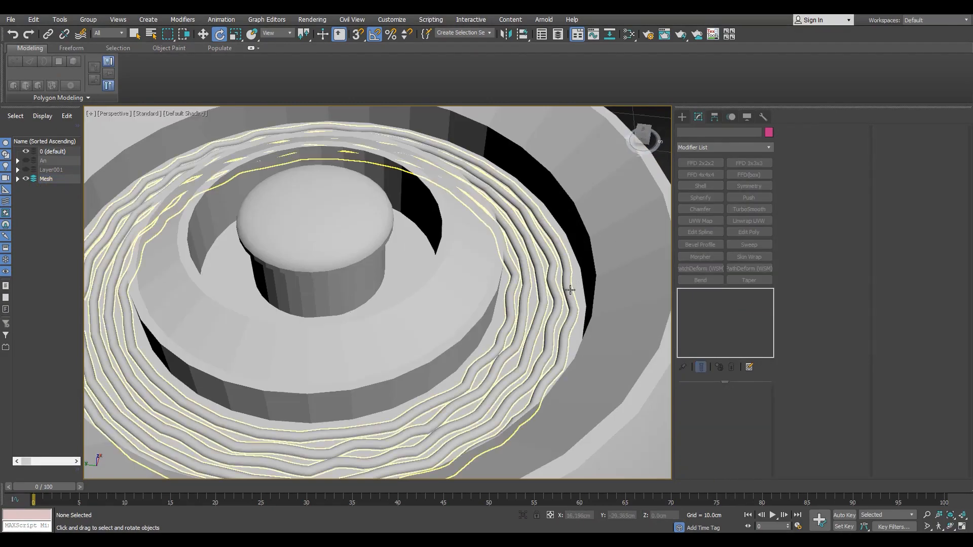
drag(581, 302, 542, 305)
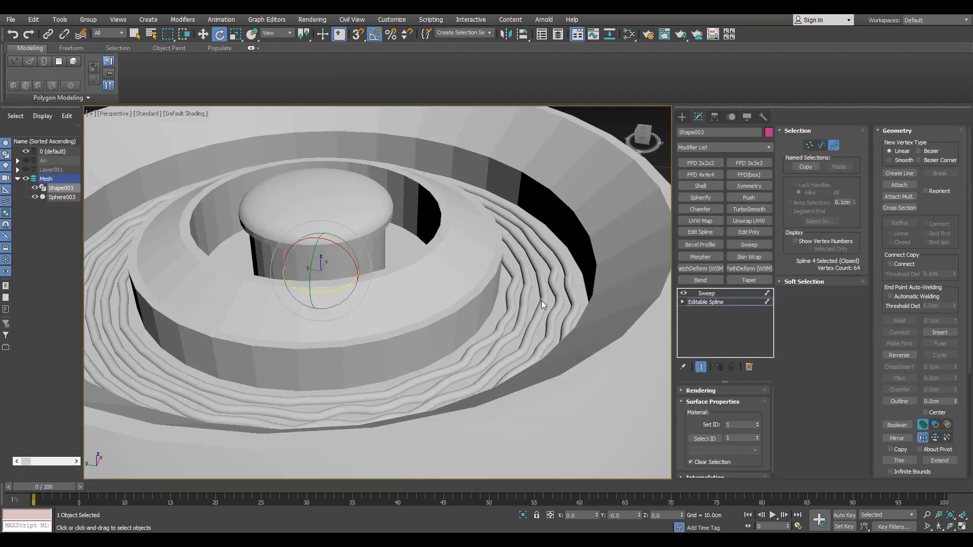
Copy a ring spline at about 91% scale and lower the copy by about 1 cm
key(r)
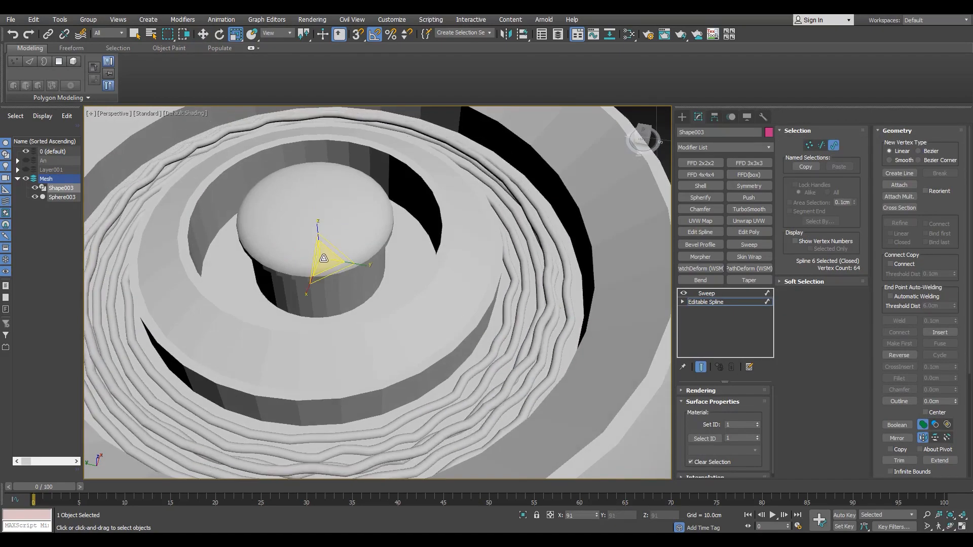
drag(321, 255, 372, 267)
key(w)
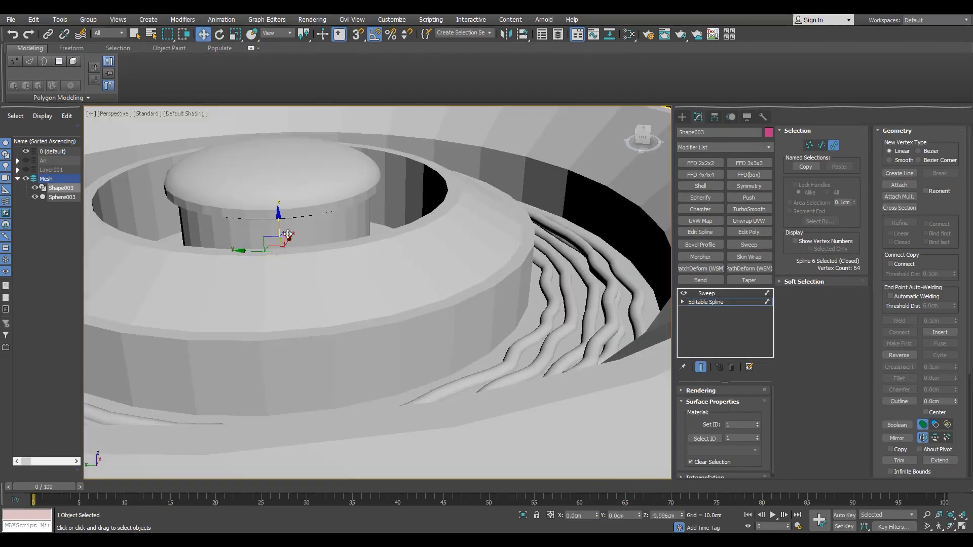
key(r)
Add two more scaled ring copies, one at about 116%, and adjust their heights among the existing tubes
alt+middle_drag(502, 276, 539, 284)
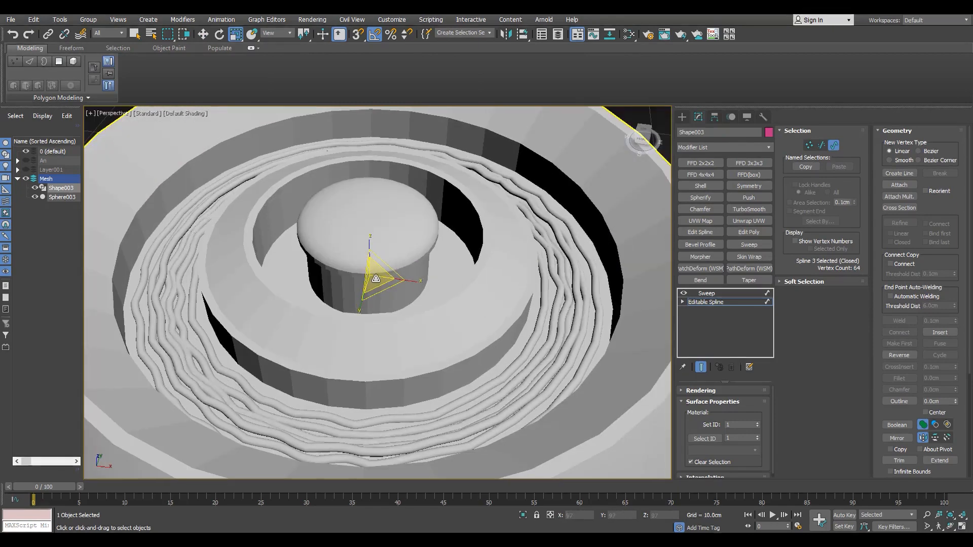
key(w)
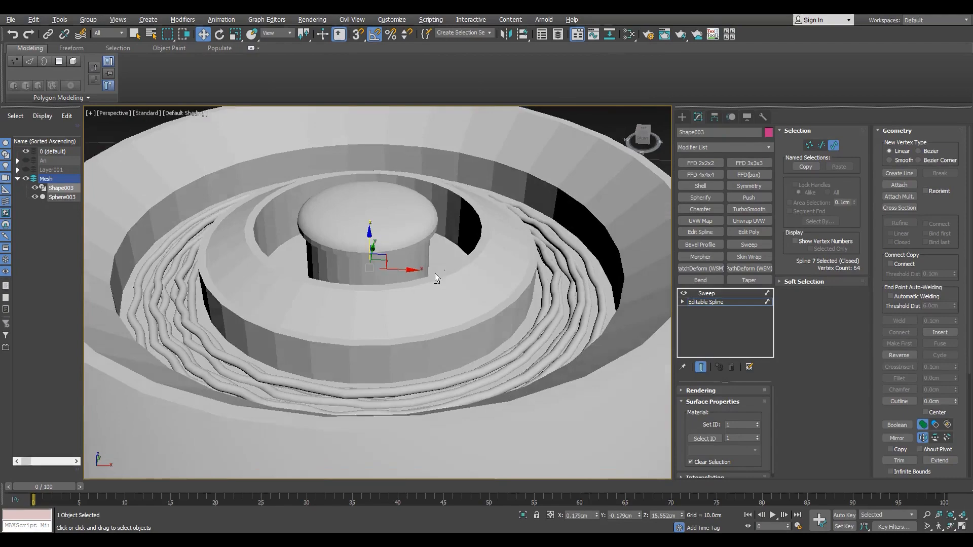
alt+middle_drag(436, 278, 372, 289)
key(e)
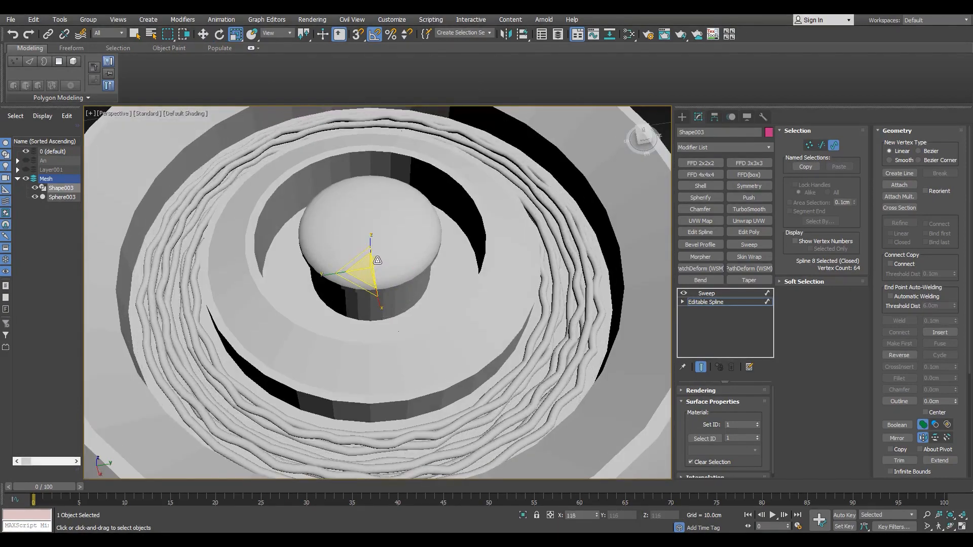
alt+middle_drag(384, 251, 581, 300)
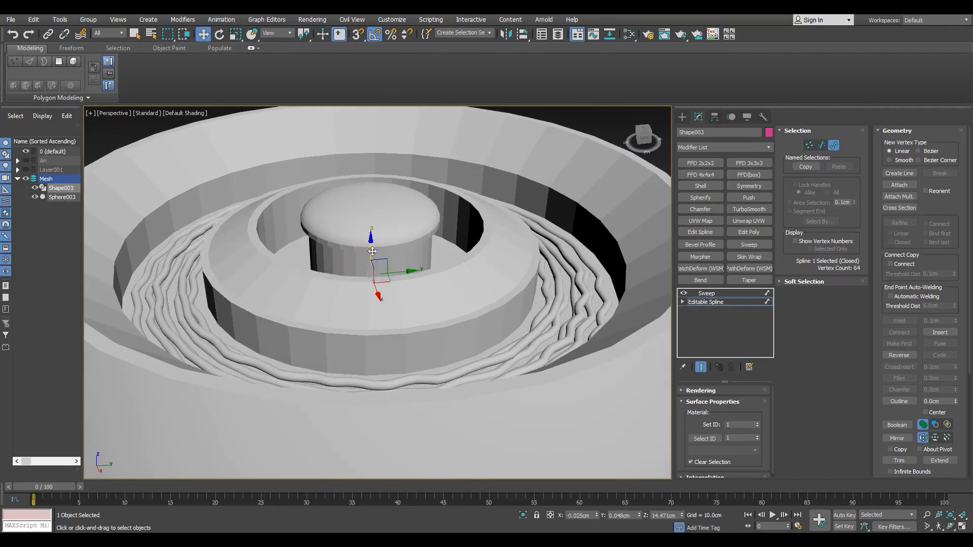
Raise the enlarged ring copy to about Z 15.29 cm and add a further scaled ring copy
key(r)
alt+middle_drag(355, 261, 511, 282)
mouse_move(372, 236)
alt+middle_down()
mouse_move(591, 309)
mouse_move(560, 255)
mouse_move(562, 270)
alt+middle_up()
key(F3)
key(F3)
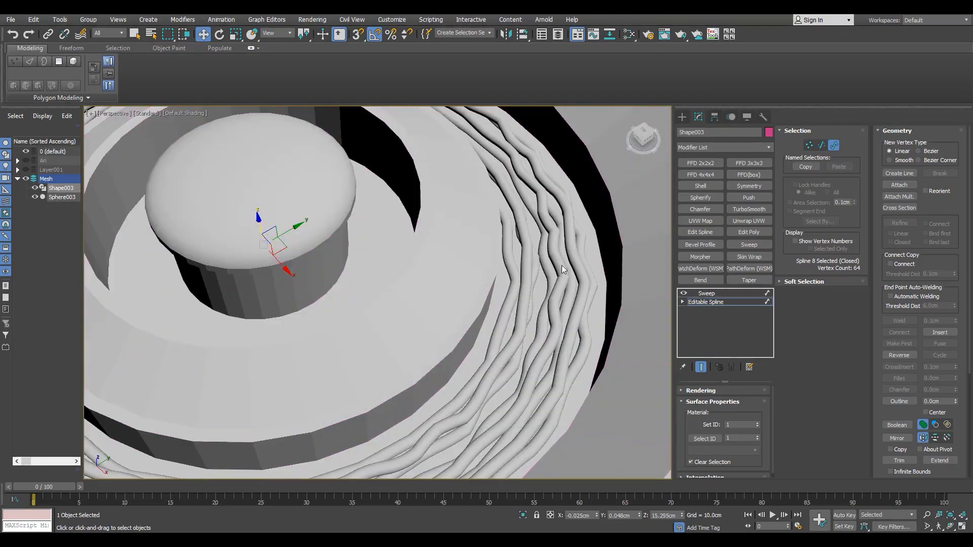
alt+middle_drag(268, 251, 262, 217)
key(w)
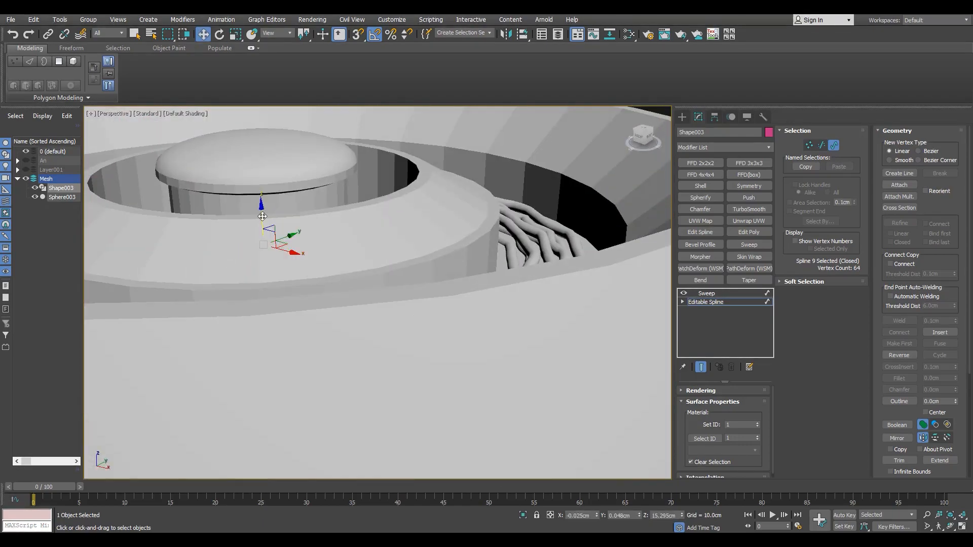
Shift a ring spline slightly and copy it at about 102% scale as another layered tube
mouse_move(335, 226)
alt+middle_down()
mouse_move(276, 254)
mouse_move(563, 284)
alt+middle_up()
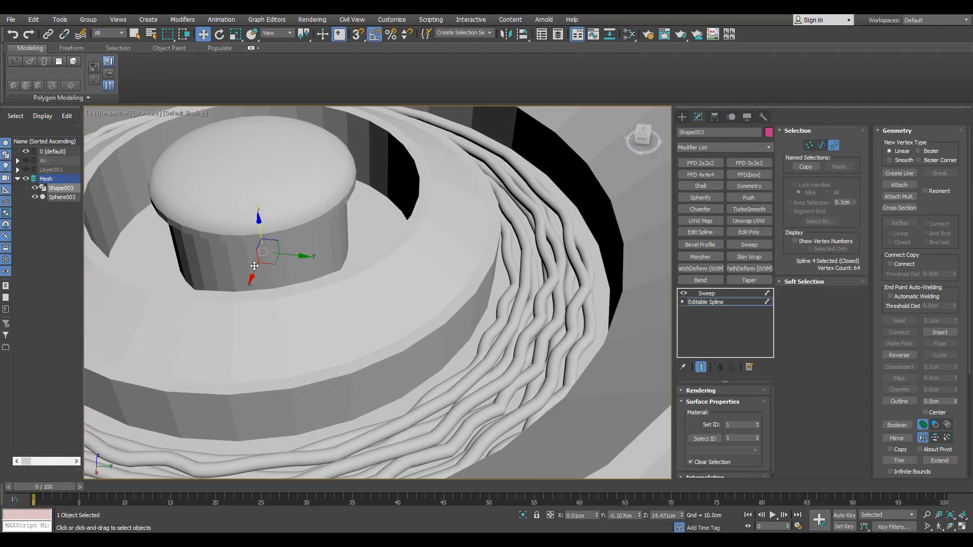
key(w)
mouse_move(272, 264)
mouse_down()
mouse_move(257, 229)
mouse_move(269, 259)
mouse_up()
key(r)
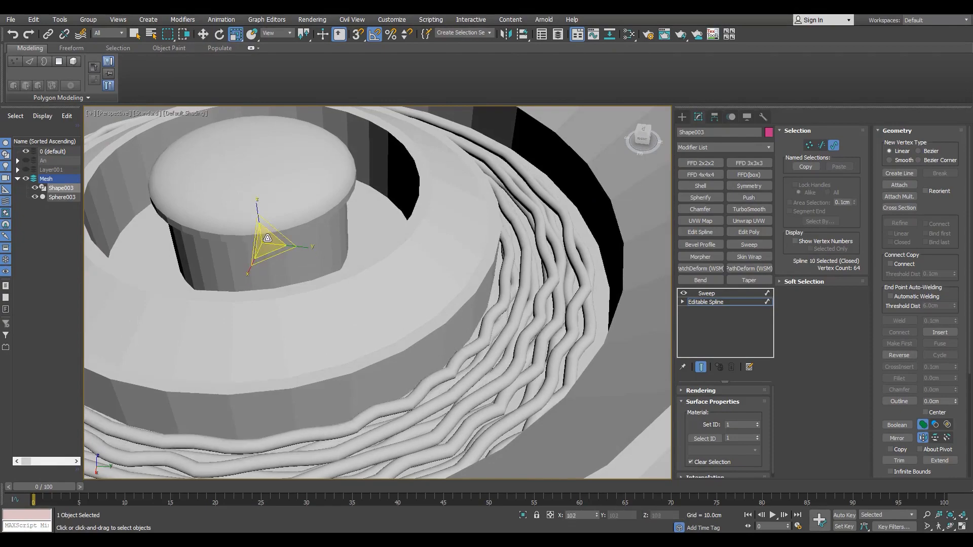
mouse_move(441, 307)
alt+middle_down()
mouse_move(461, 268)
mouse_move(456, 325)
alt+middle_up()
Display the mesh edges and adjust the interpolation of the swept ring splines
scroll(461, 309, down, 6)
scroll(449, 203, up, 5)
key(F4)
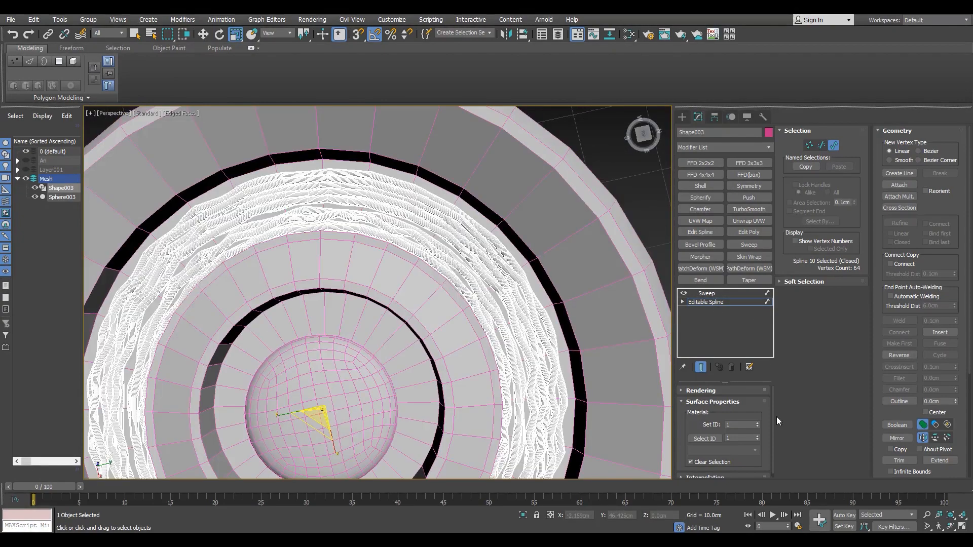
click(707, 294)
click(710, 302)
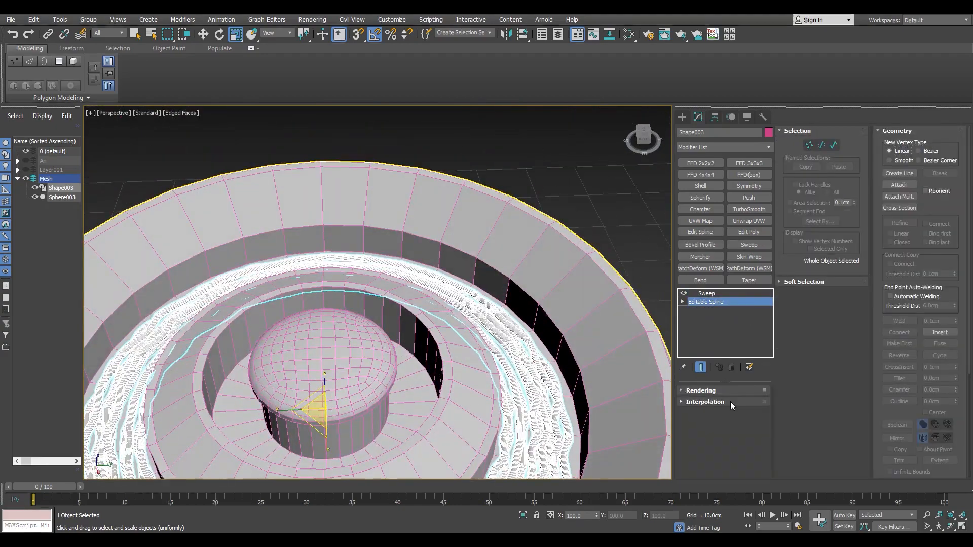
click(701, 390)
click(752, 434)
click(752, 433)
click(752, 434)
click(753, 434)
click(752, 433)
Draw a straight snapped line across the sphere's centre in the Top view, from about X 50 cm to X -50 cm
middle_drag(580, 434, 551, 318)
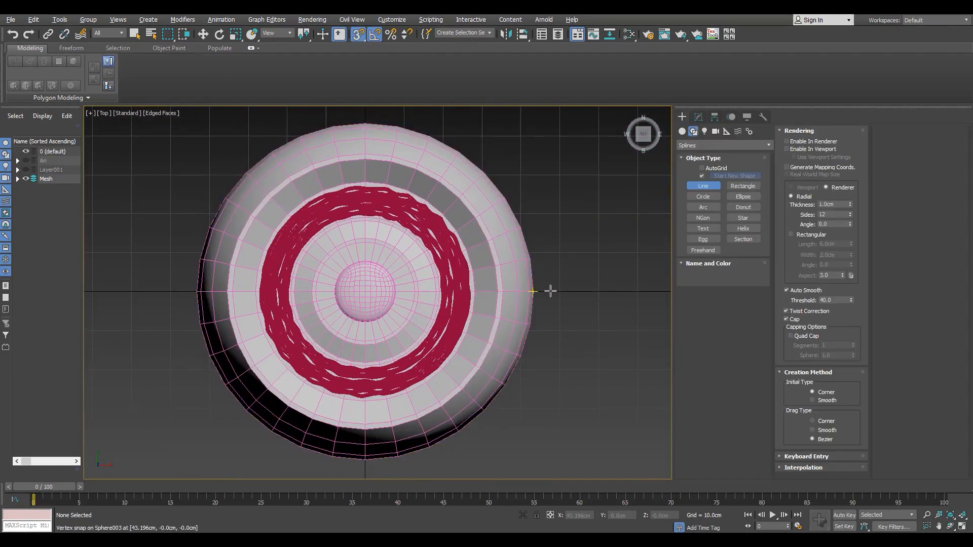
click(560, 293)
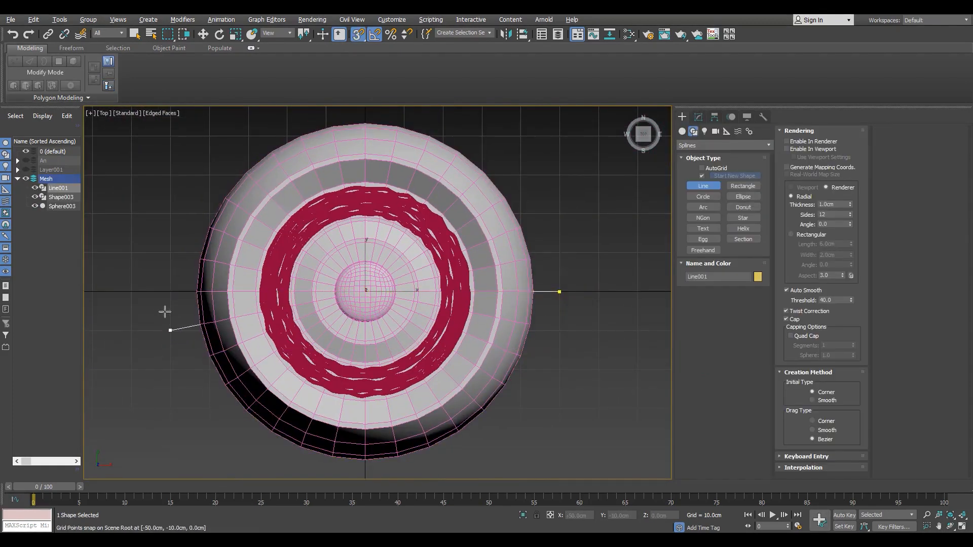
scroll(337, 319, up, 4)
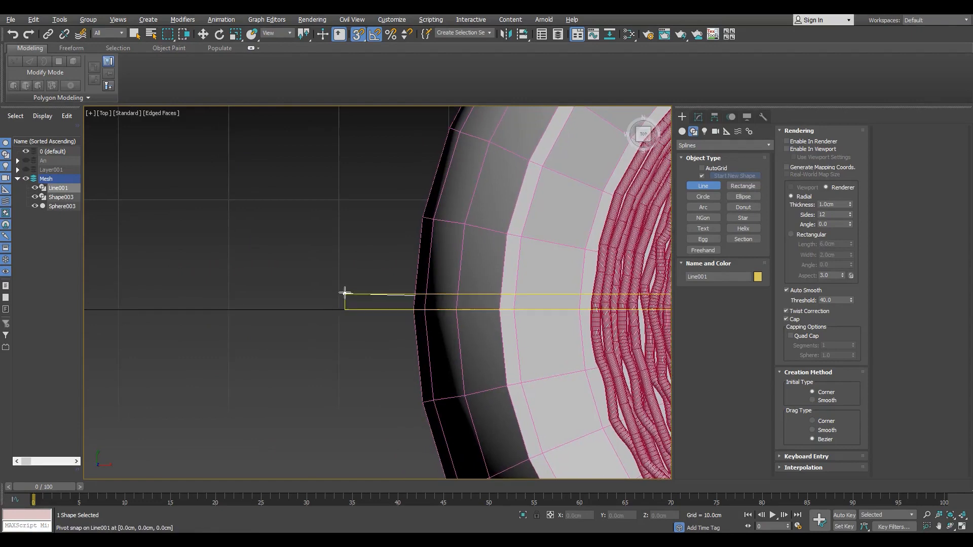
click(338, 310)
right_click(339, 312)
right_click(347, 320)
key(1)
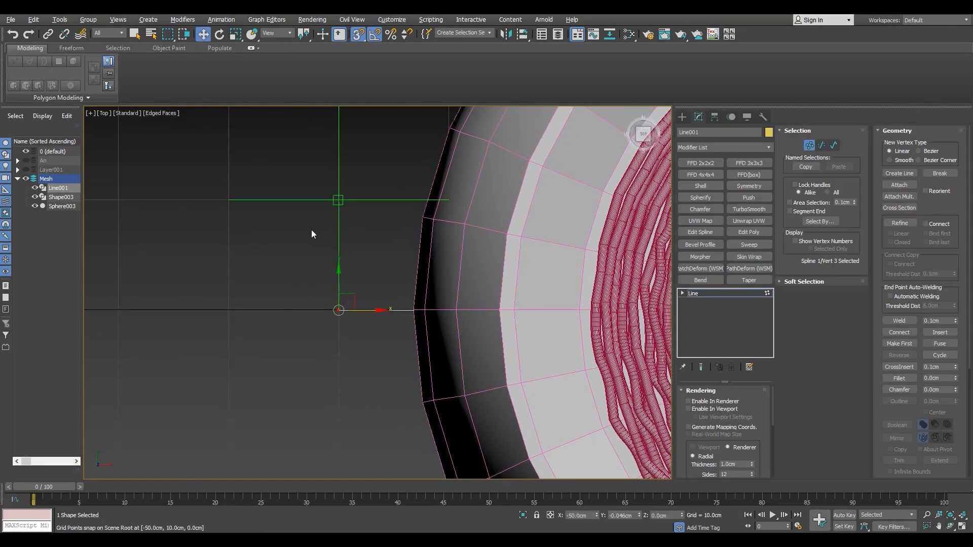
key(s)
Raise the whole line to the height of the rings, at about Z 17.35 cm
scroll(311, 234, down, 5)
scroll(260, 294, up, 4)
middle_drag(487, 274, 493, 371)
scroll(288, 291, down, 5)
scroll(494, 371, up, 3)
key(alt+w)
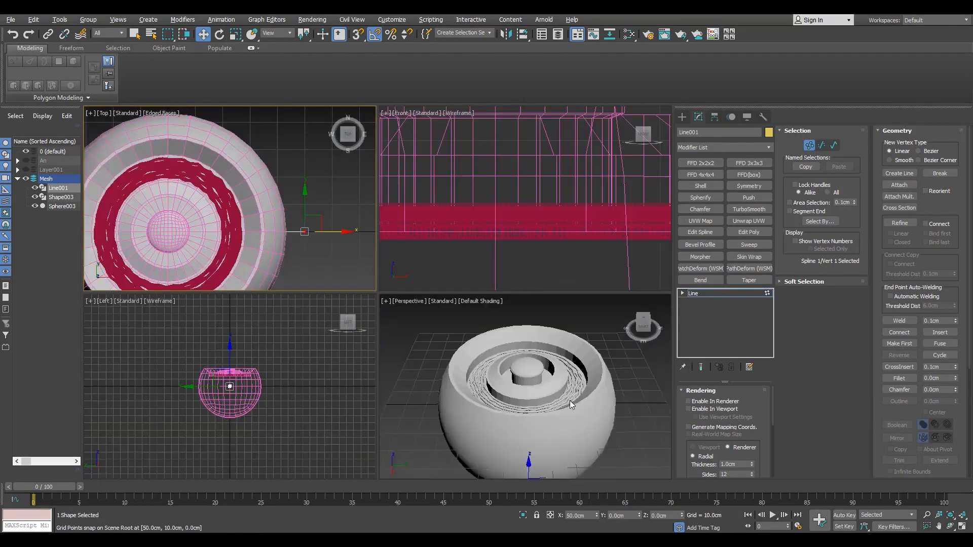
scroll(570, 402, down, 4)
key(alt+w)
click(711, 295)
alt+middle_drag(395, 396, 307, 293)
scroll(307, 292, up, 3)
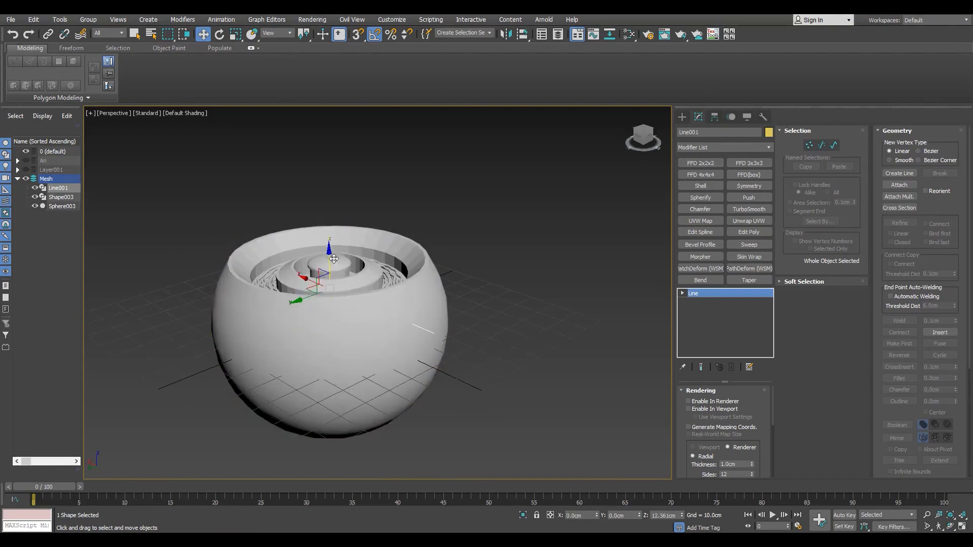
alt+middle_drag(335, 247, 403, 269)
Move the line's end vertices inward to the rings' outer edge, with the left one at about X -28.6 cm
key(1)
key(alt+w)
key(alt+w)
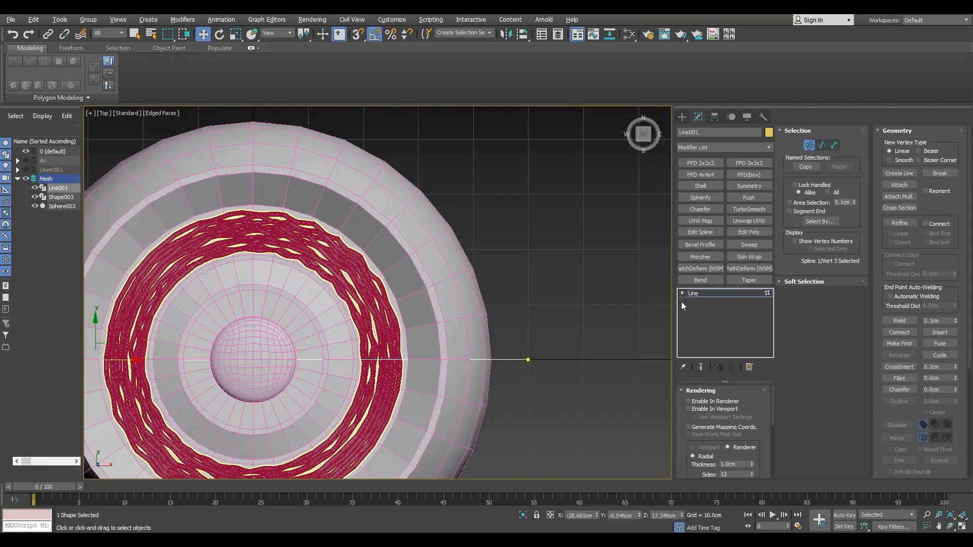
key(1)
key(s)
key(1)
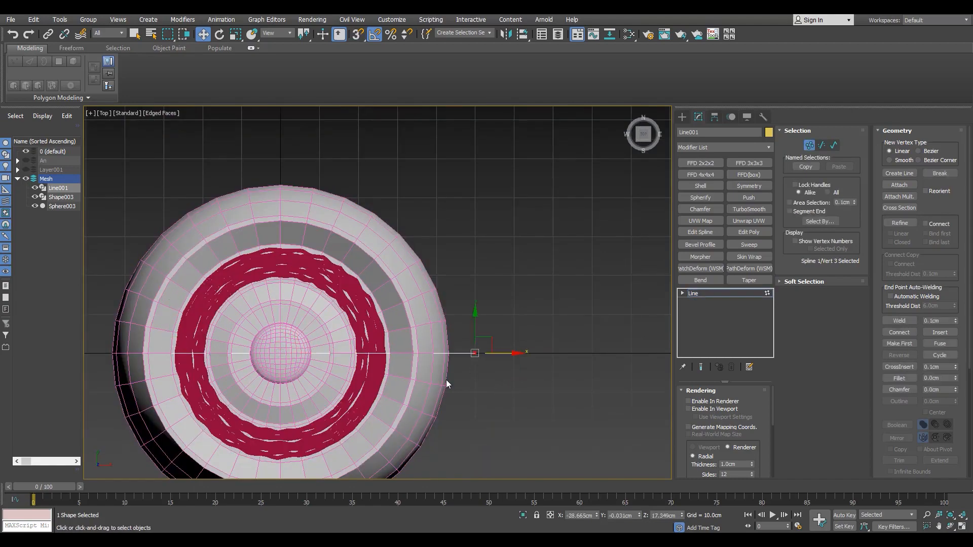
key(alt+w)
key(alt+w)
alt+middle_drag(228, 335, 447, 332)
scroll(502, 304, up, 5)
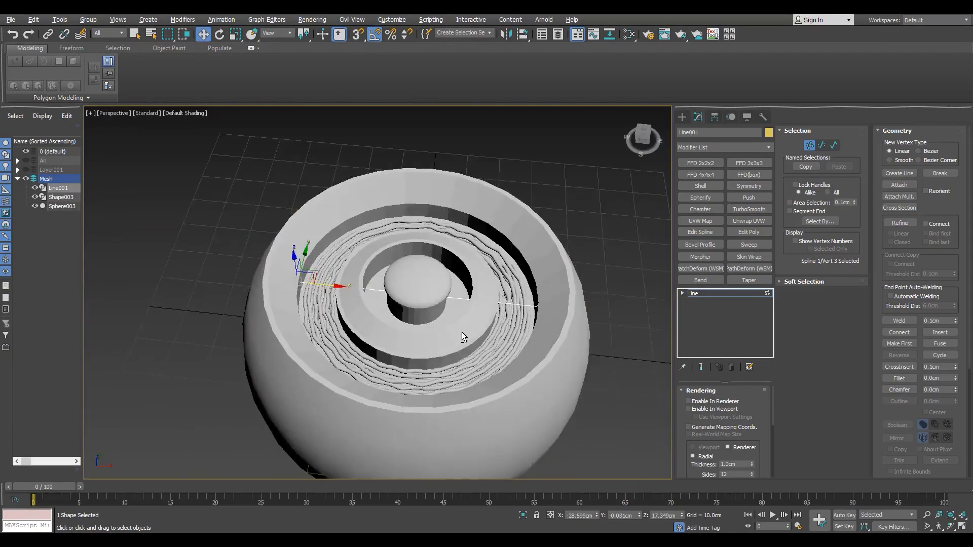
scroll(324, 351, up, 4)
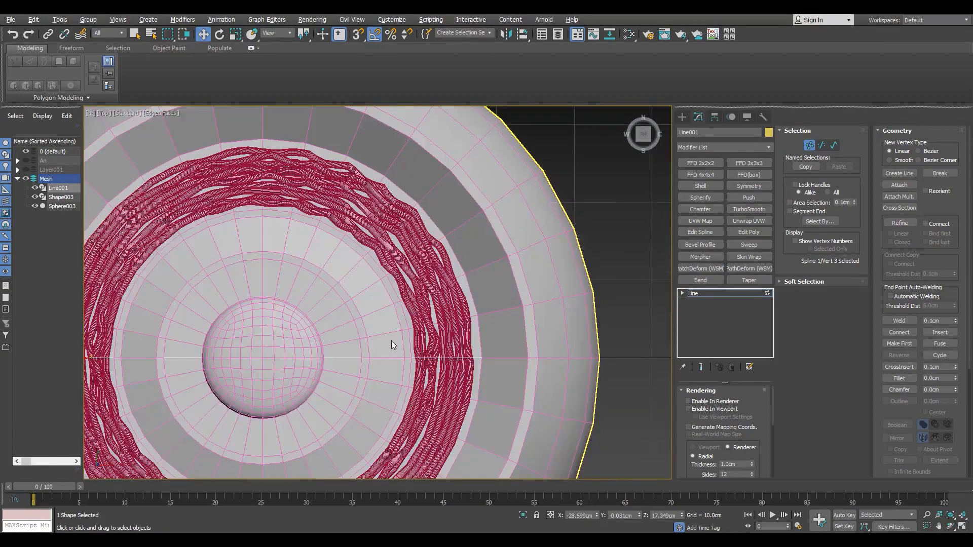
Refine the line's right half with a vertex at the rings' inner edge and snap it to about X 19.13 cm
middle_drag(390, 342, 430, 332)
right_click(430, 332)
click(415, 371)
scroll(456, 350, up, 5)
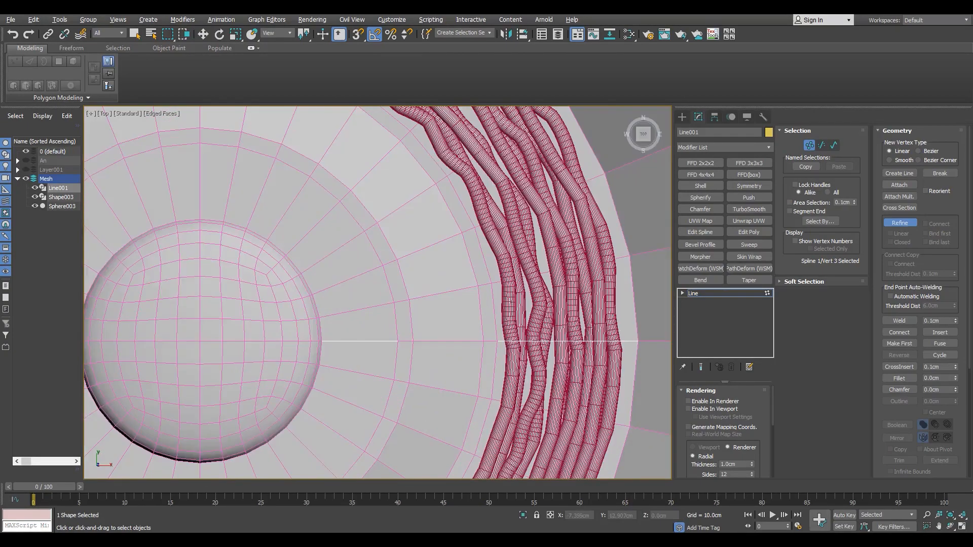
key(F3)
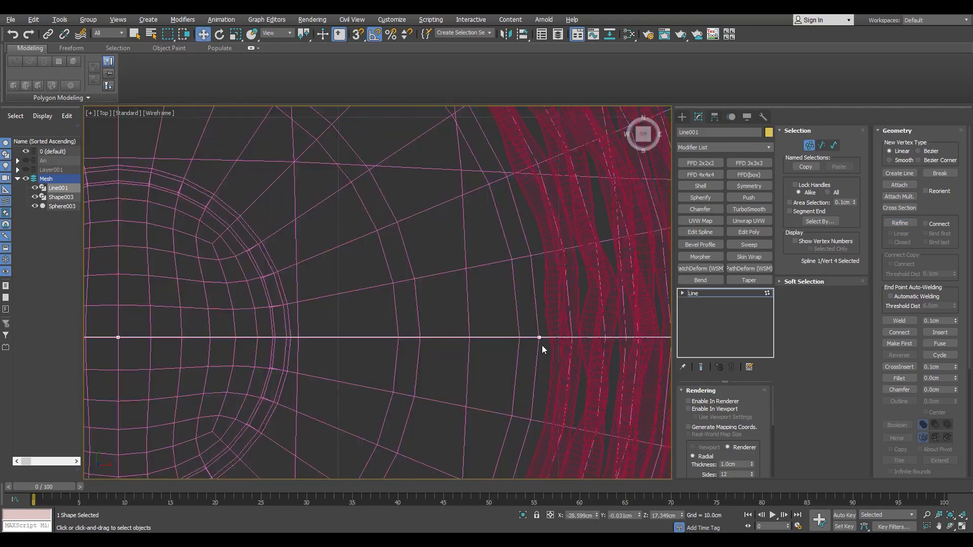
scroll(538, 334, up, 4)
click(547, 365)
key(F3)
scroll(431, 359, down, 3)
key(s)
scroll(396, 391, down, 4)
middle_drag(294, 394, 483, 346)
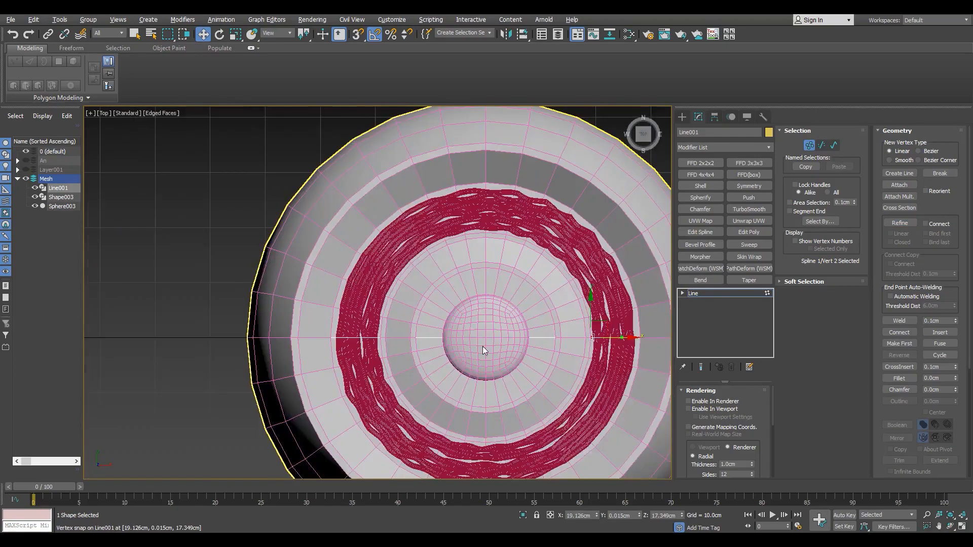
Refine the line's left half with a vertex at about X -12.72 cm and snap it to the mesh vertex there
key(F3)
scroll(405, 335, up, 6)
right_click(429, 328)
click(413, 365)
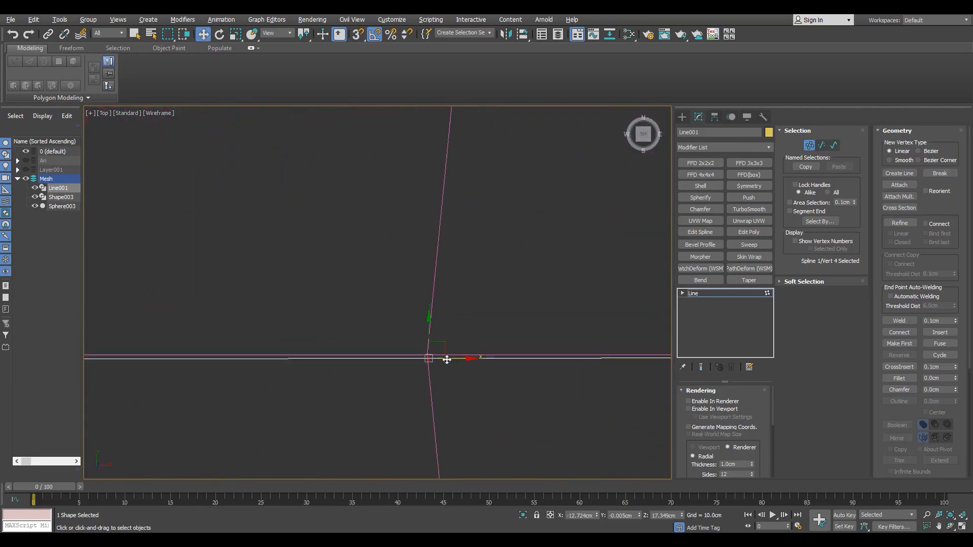
key(s)
drag(447, 359, 428, 355)
scroll(423, 375, down, 3)
click(693, 294)
Try to snap the whole line to the vertex at the sphere's centre
scroll(330, 343, down, 4)
middle_drag(583, 347, 228, 350)
drag(551, 337, 482, 370)
scroll(477, 375, up, 1)
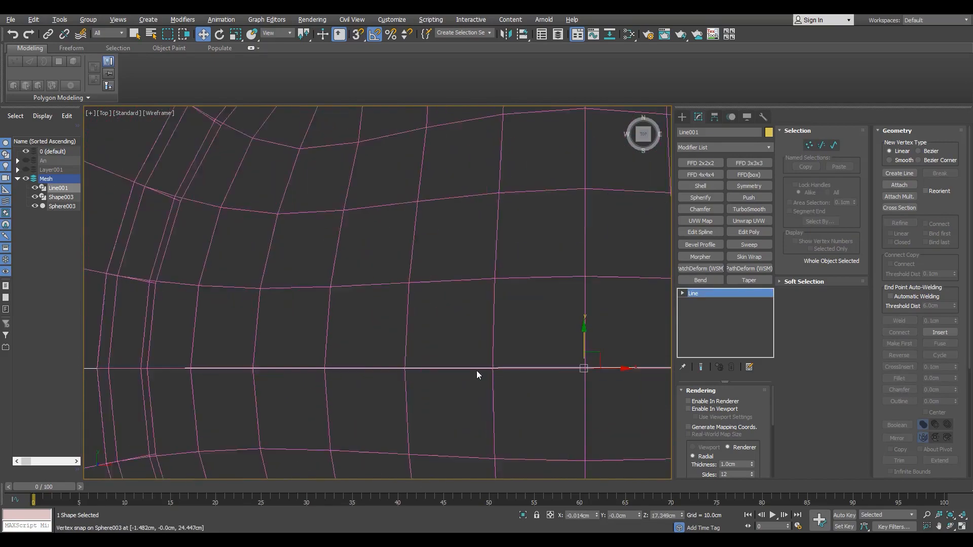
scroll(572, 357, up, 5)
key(s)
scroll(391, 366, down, 4)
scroll(442, 362, up, 5)
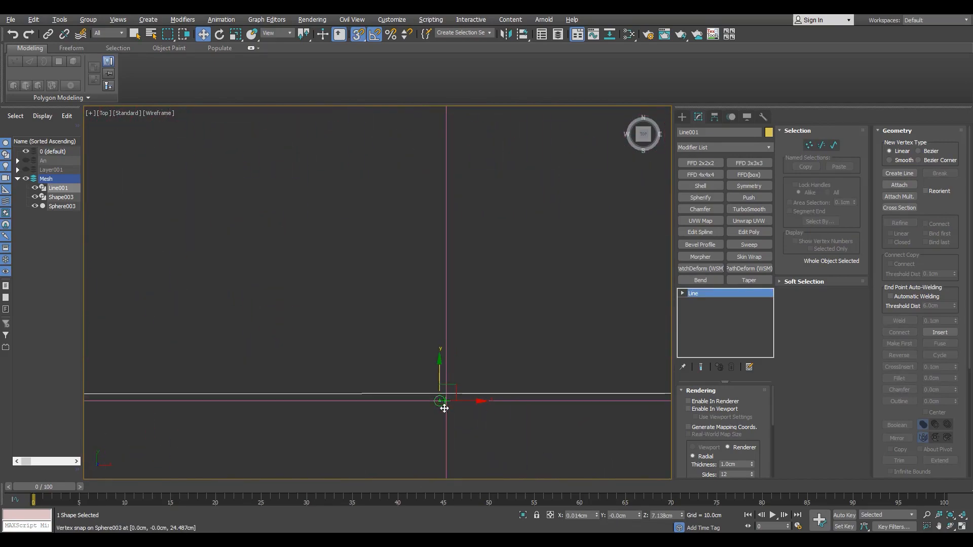
drag(445, 409, 444, 406)
Delete the line's middle segments over the central button, keeping only the two pieces that cross the rings
scroll(432, 392, down, 10)
key(p)
alt+middle_drag(448, 387, 425, 304)
scroll(406, 304, up, 4)
key(F3)
key(s)
key(2)
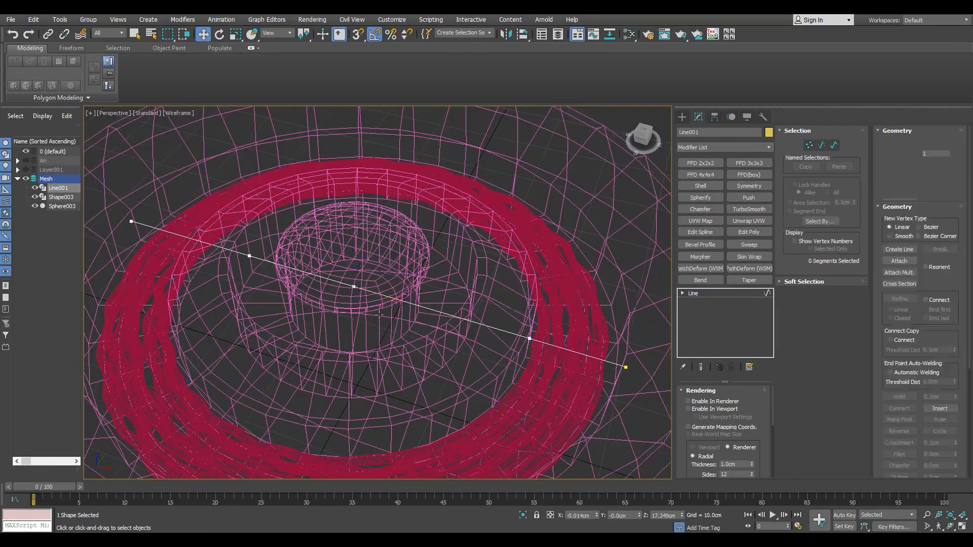
drag(378, 269, 299, 338)
key(Delete)
key(F3)
scroll(299, 339, down, 4)
alt+middle_drag(391, 310, 397, 355)
key(2)
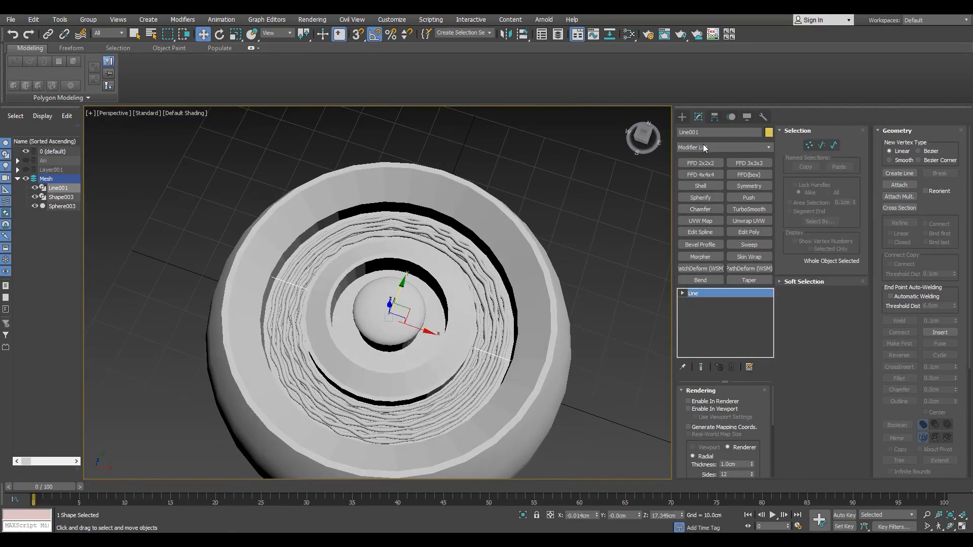
Adjust the line's pivot so it sits at the centre of the domed button in the top view
click(715, 117)
click(723, 187)
key(t)
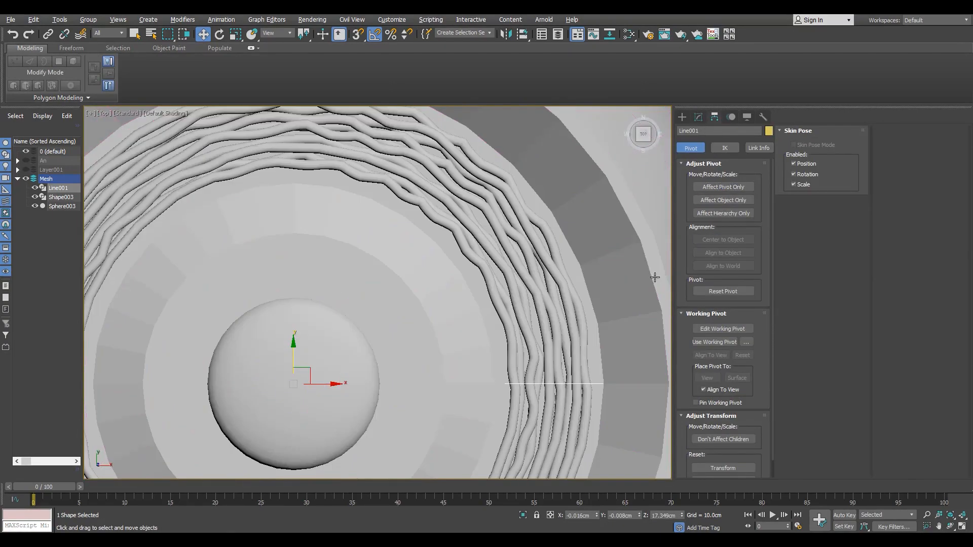
Make the line pieces render as solid tubes in both the viewport and the renderer
click(698, 117)
key(p)
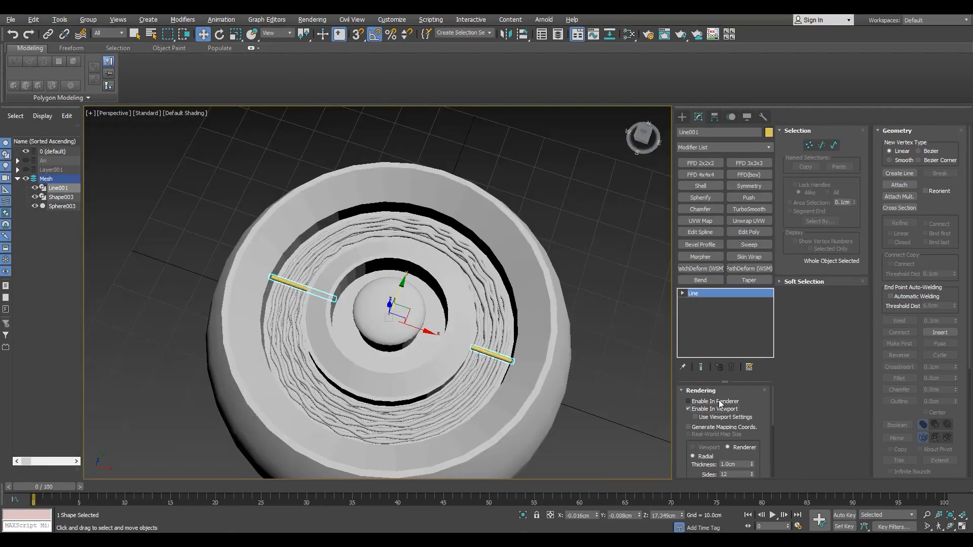
click(719, 402)
Move the inner end vertex of the right-hand line piece to about X 18.84 cm, into the inner ring's wall
scroll(527, 350, up, 4)
alt+middle_drag(522, 365, 536, 294)
key(F3)
key(1)
scroll(535, 278, up, 5)
click(462, 303)
key(F3)
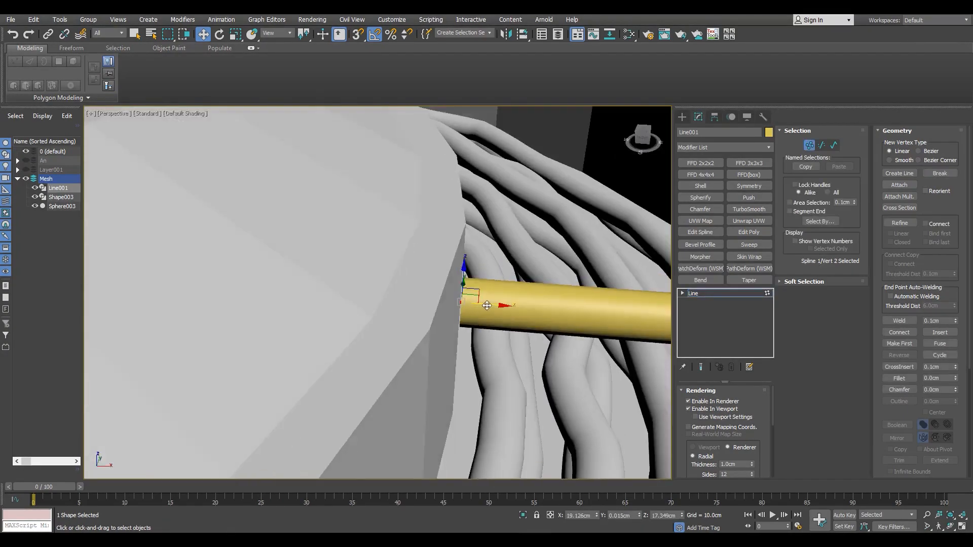
drag(487, 305, 483, 305)
Shorten the left-hand line piece by moving its inner end vertex to about X -19.01 cm, at the inner ring's wall
scroll(482, 307, down, 6)
scroll(230, 304, up, 5)
key(F3)
click(576, 298)
key(F3)
middle_drag(470, 321, 399, 328)
drag(528, 315, 410, 300)
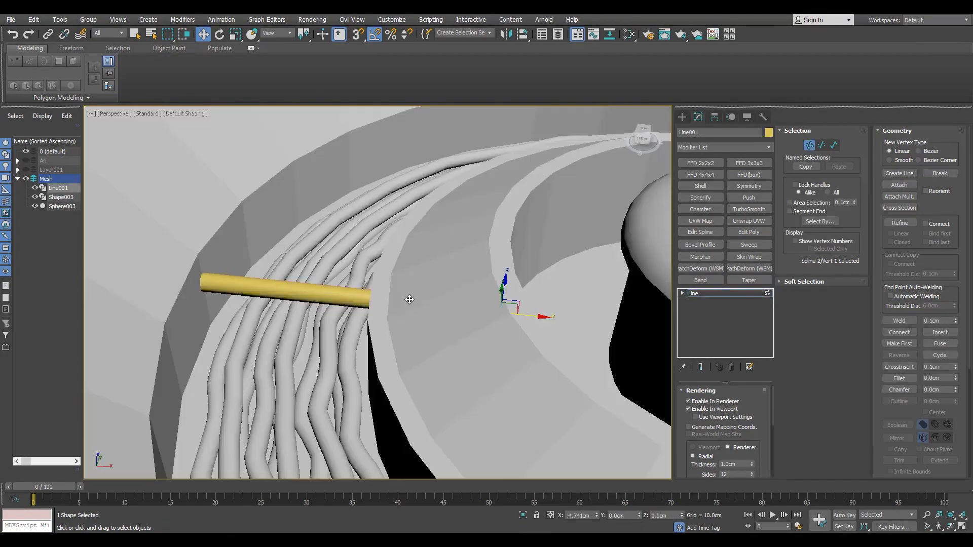
alt+middle_drag(409, 299, 430, 310)
scroll(404, 311, up, 3)
key(F4)
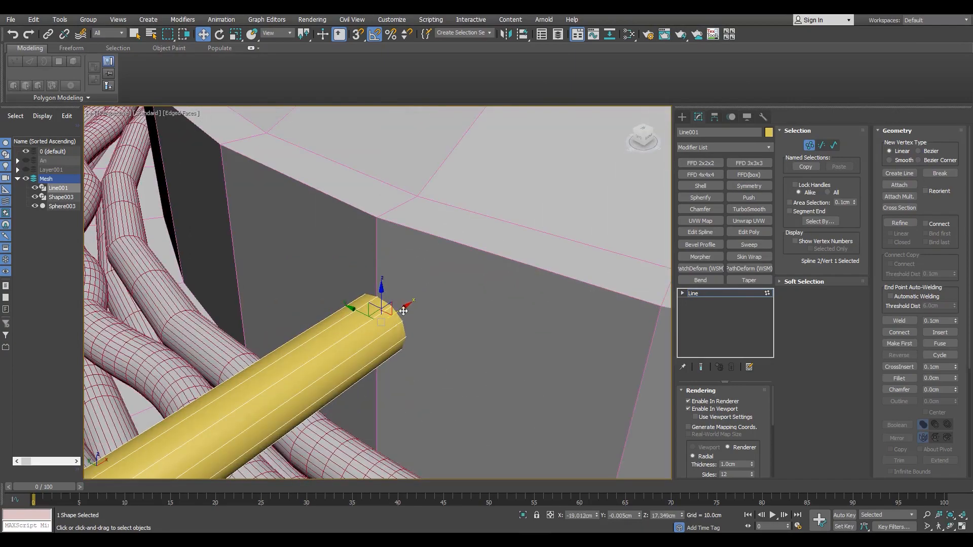
Move the outer end vertex of the left-hand line piece along X to meet the opening's outer wall
scroll(408, 313, down, 4)
click(277, 243)
scroll(292, 256, up, 4)
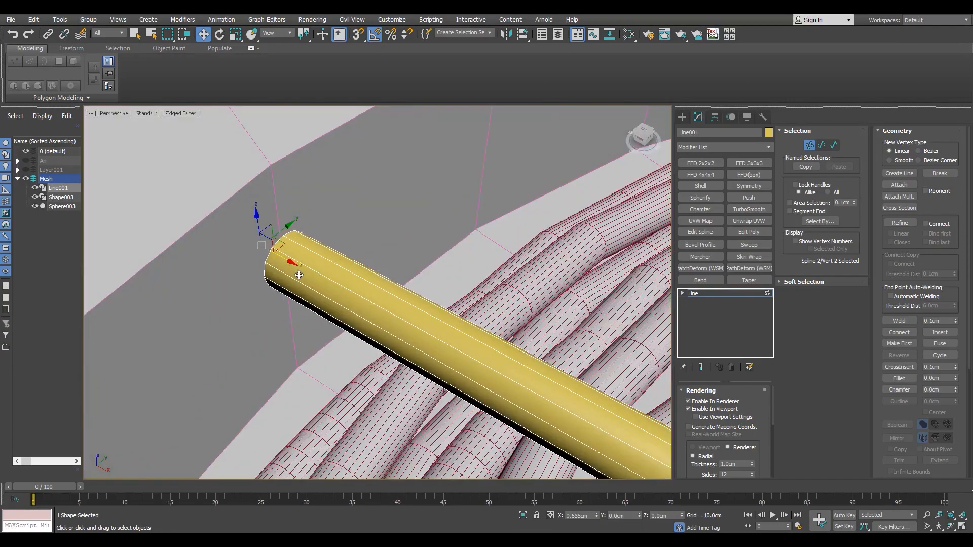
Move the outer end vertex of the right-hand line piece to about X 28.21 cm and leave vertex editing
scroll(223, 292, down, 5)
scroll(350, 345, up, 4)
alt+middle_drag(375, 350, 431, 344)
key(F3)
drag(482, 360, 619, 263)
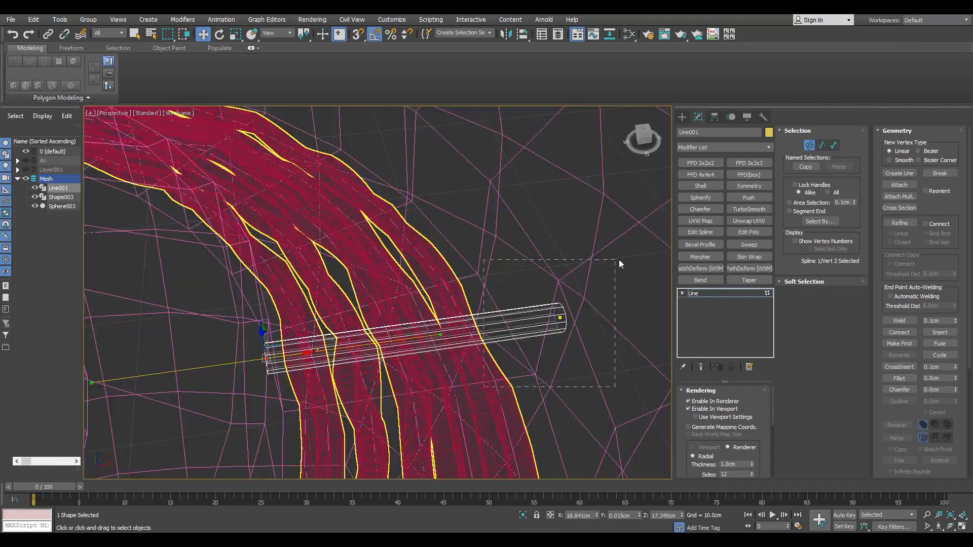
key(F3)
scroll(568, 304, up, 4)
drag(571, 305, 550, 307)
scroll(559, 305, down, 10)
click(722, 293)
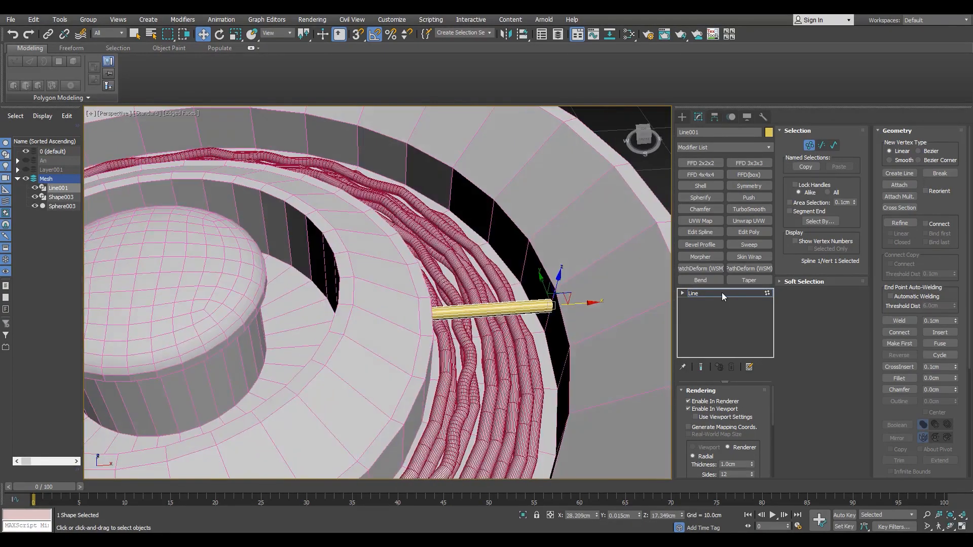
Try cloning the line pieces around the button as 50 instances rotated in 5-degree steps
alt+middle_drag(446, 324, 466, 343)
shift+drag(383, 357, 377, 359)
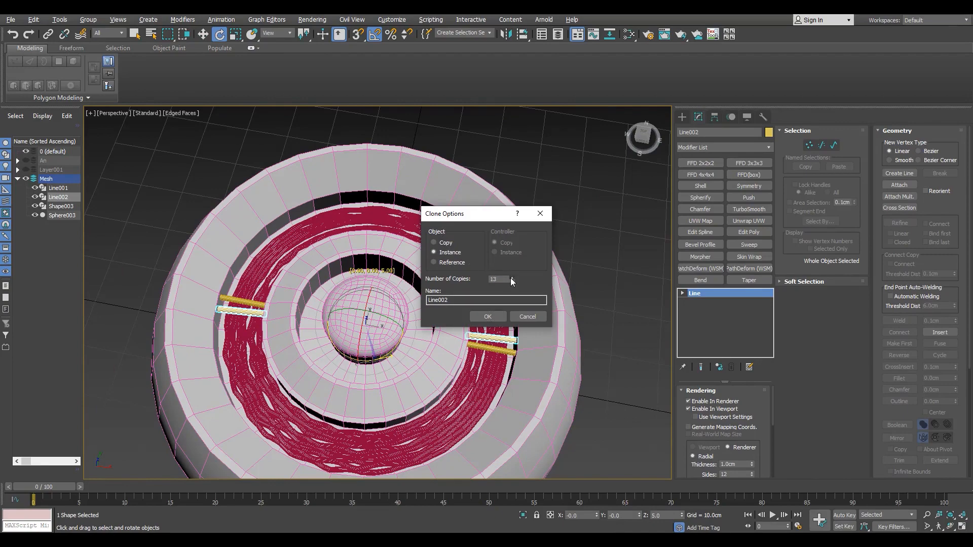
click(487, 317)
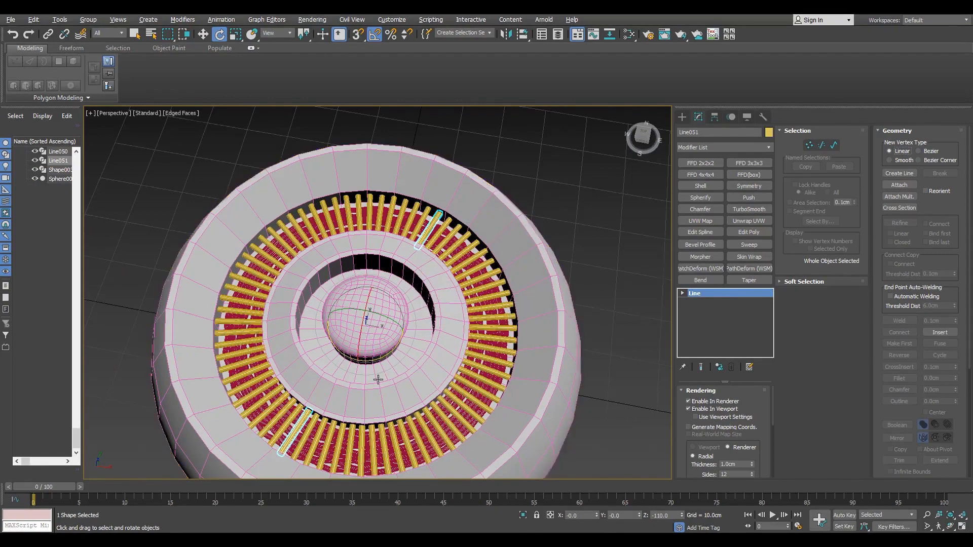
scroll(264, 357, up, 5)
click(264, 357)
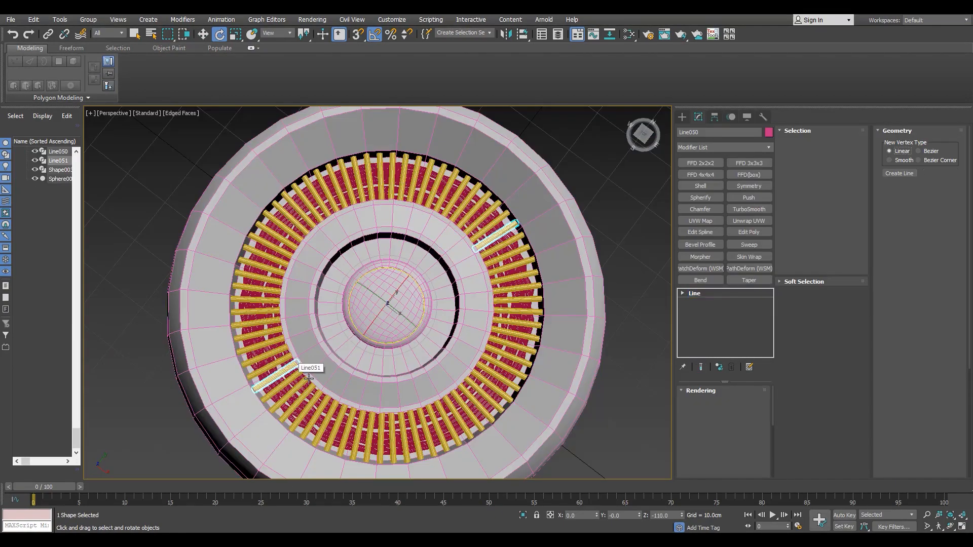
Clone the line pieces as 30 instances at 5-degree steps around Z, then add five more to close the ring
shift+drag(395, 343, 397, 343)
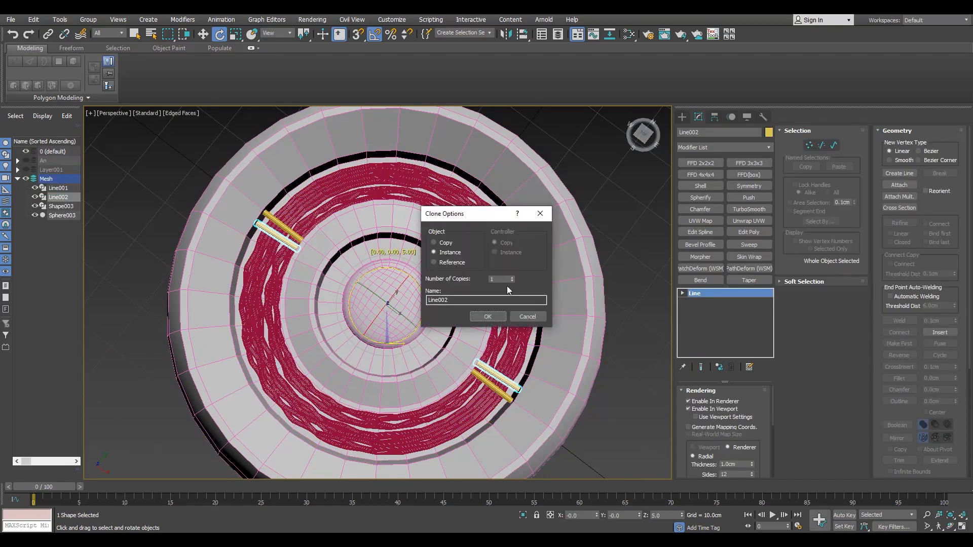
click(481, 316)
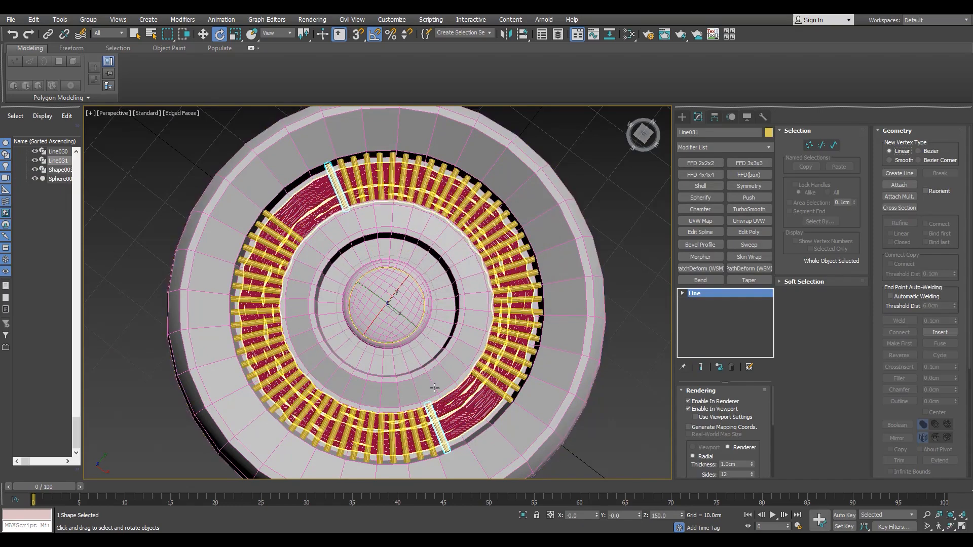
shift+drag(404, 341, 401, 332)
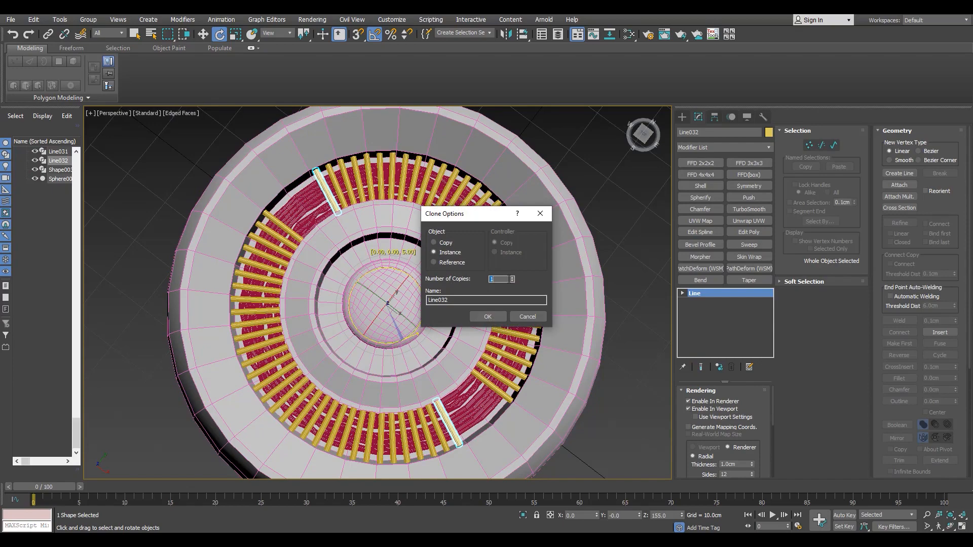
click(485, 317)
Examine the ring of radial line pieces from several angles for gaps and overlaps
scroll(276, 271, up, 3)
key(ctrl+d)
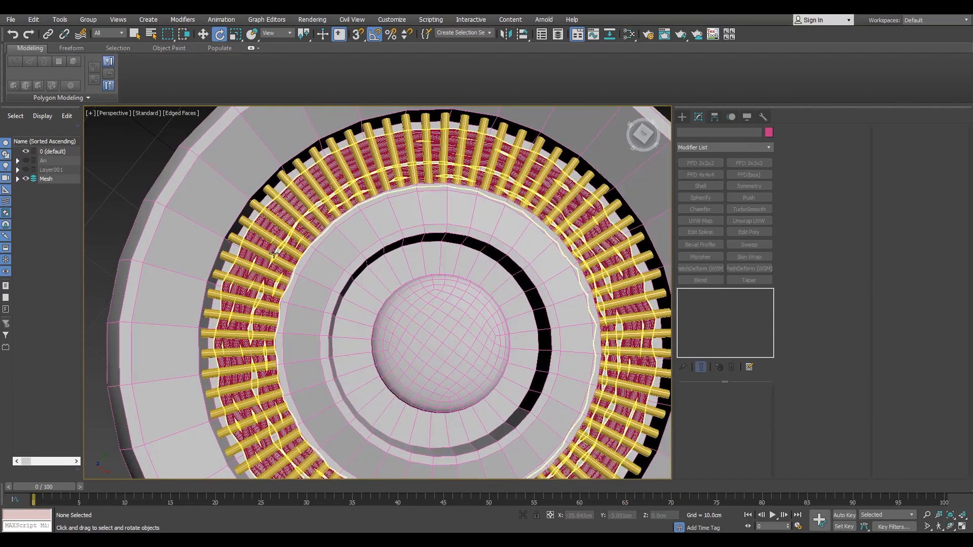
key(ctrl+a)
key(ctrl+d)
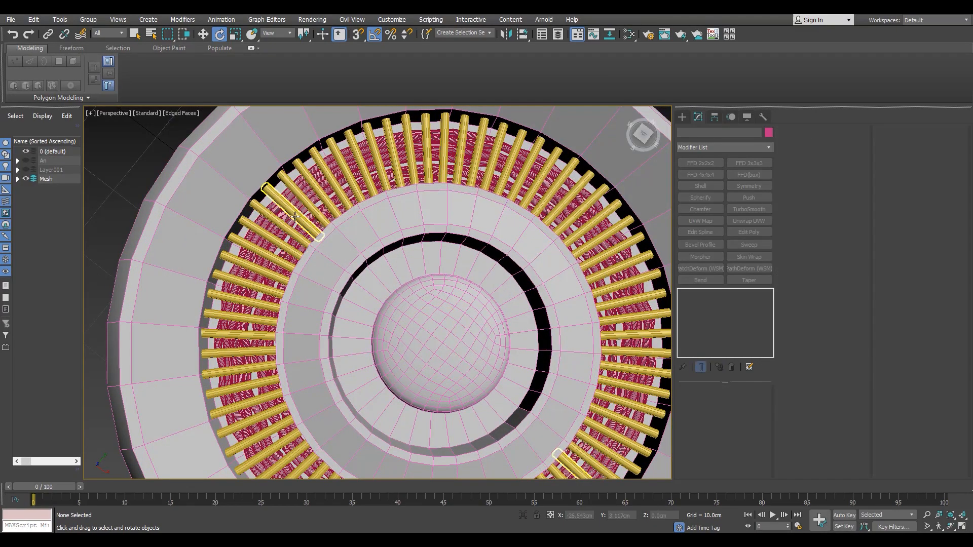
click(314, 206)
scroll(314, 207, down, 5)
alt+middle_drag(315, 206, 348, 172)
key(F4)
scroll(477, 196, up, 3)
click(477, 196)
alt+middle_drag(349, 264, 352, 337)
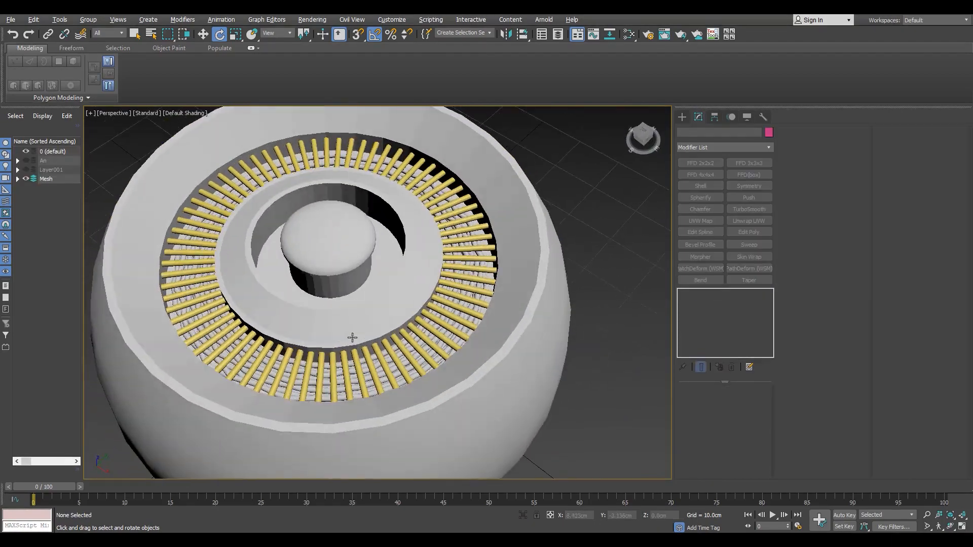
click(422, 323)
scroll(421, 323, up, 2)
alt+middle_drag(421, 323, 336, 274)
scroll(370, 324, down, 5)
scroll(336, 274, up, 5)
Give all mesh objects a uniform grey shading with black wireframe edges and expand the An layer
click(551, 223)
click(18, 179)
key(F4)
click(17, 161)
Draw a plane about 7.16 cm long and 4.23 cm wide in the top view, just beyond the domed button's edge
key(t)
click(683, 117)
click(743, 220)
scroll(363, 220, up, 6)
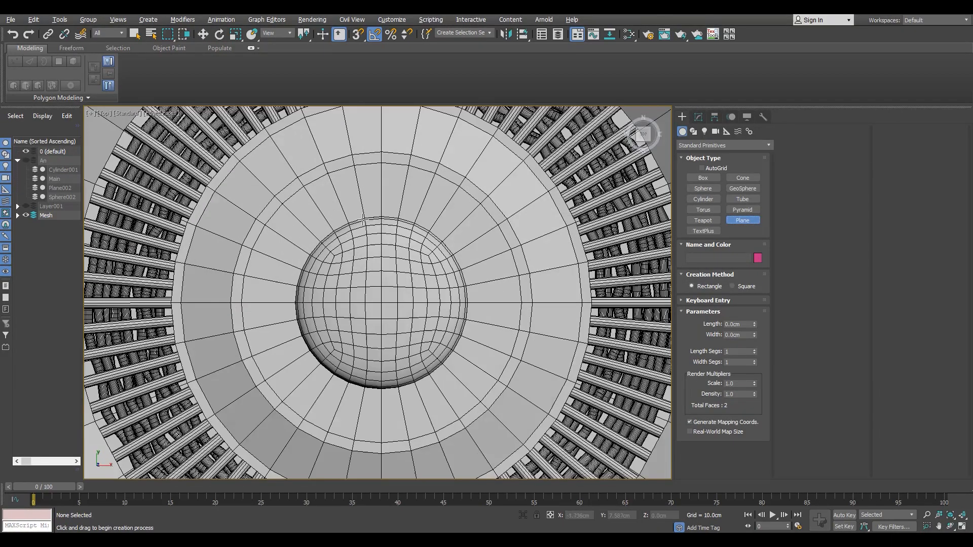
scroll(383, 265, up, 3)
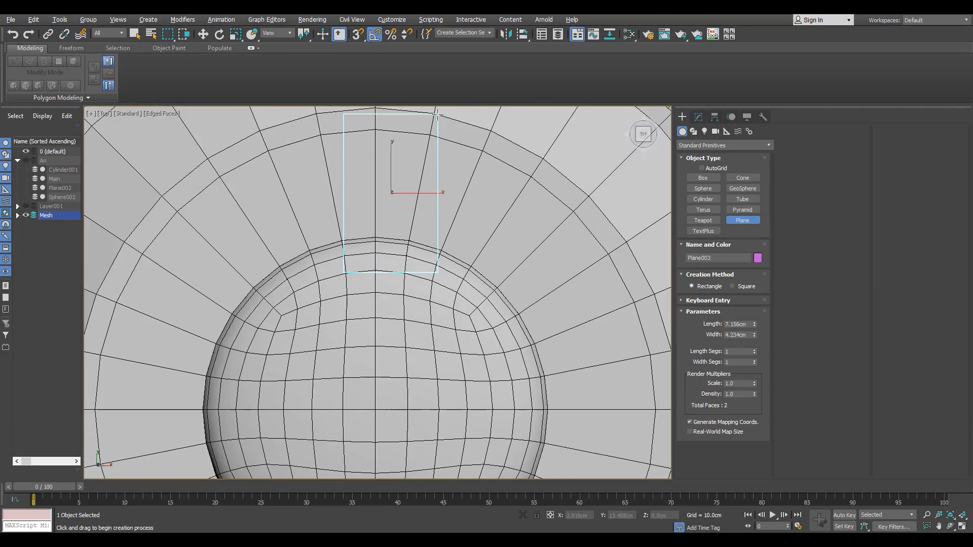
key(w)
Raise the new plane to about Z 20.20 cm
key(alt+w)
alt+middle_drag(537, 401, 522, 388)
drag(527, 380, 528, 356)
middle_drag(196, 157, 186, 179)
key(alt+w)
middle_drag(336, 214, 350, 250)
Resize the plane to twice as long as it is wide and convert it to an editable poly
key(F3)
key(1)
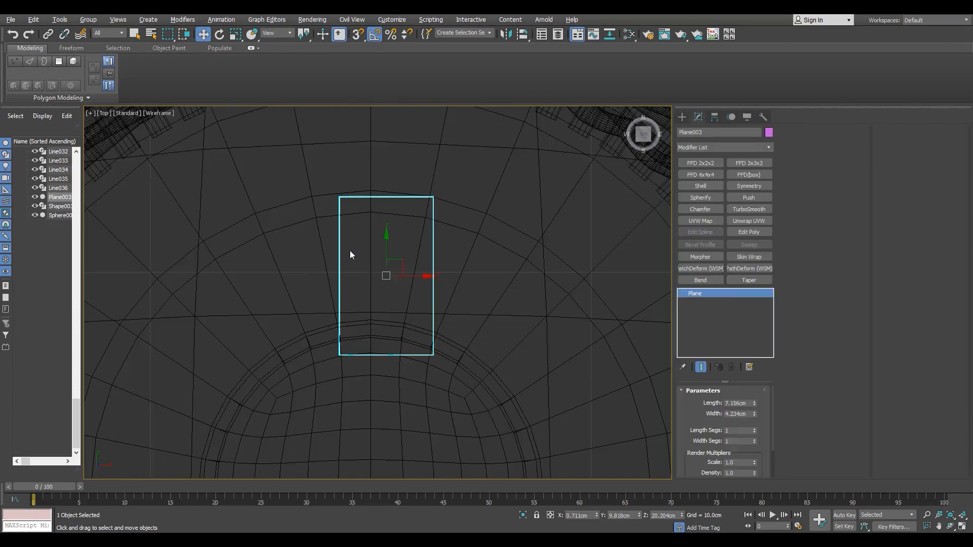
click(744, 404)
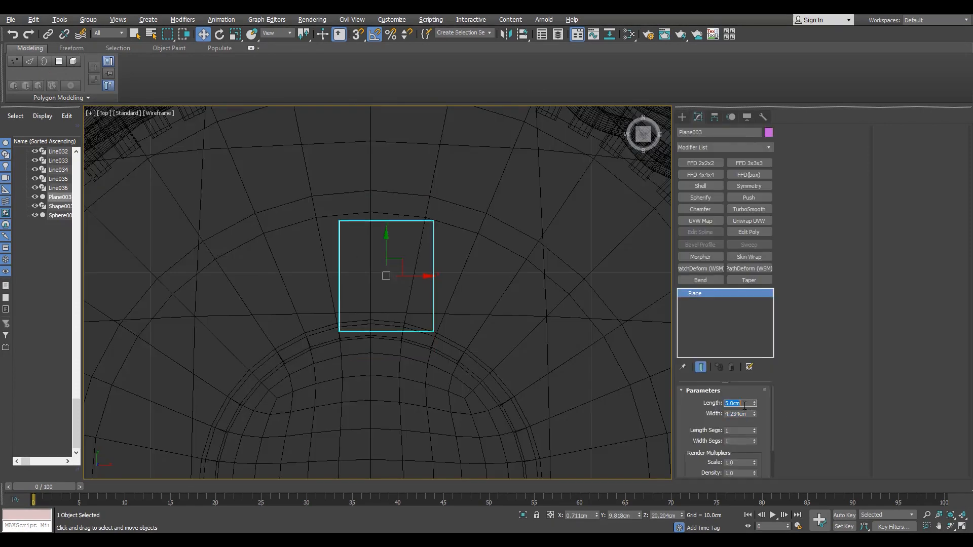
middle_drag(430, 321, 429, 346)
key(ctrl+e)
key(1)
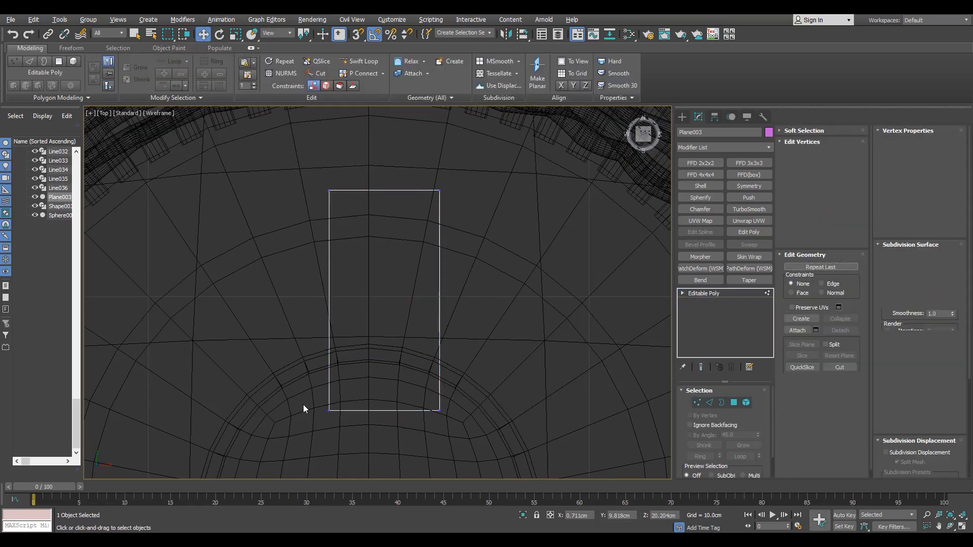
Taper the plane by narrowing its inner end toward the button and pulling its outer end into a wider, lopsided edge
drag(302, 404, 455, 425)
key(r)
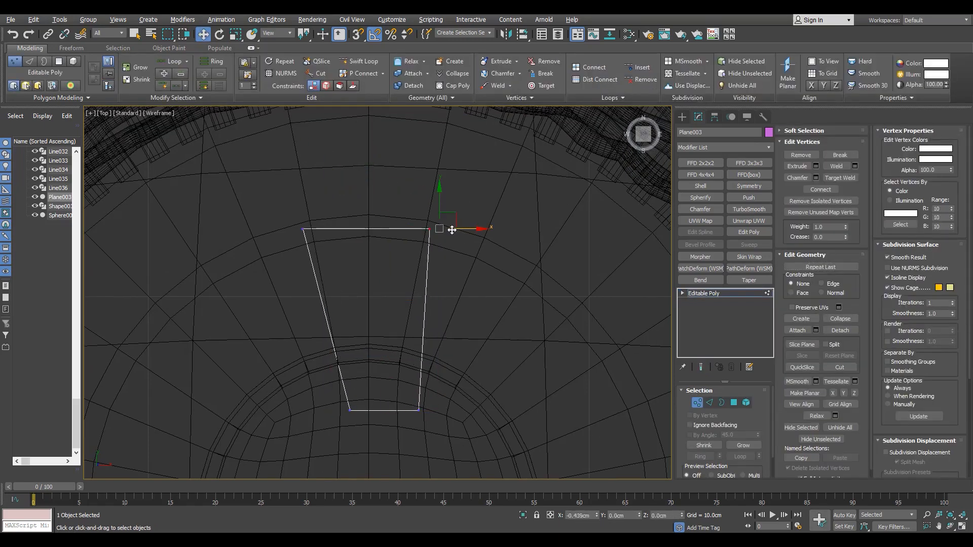
key(2)
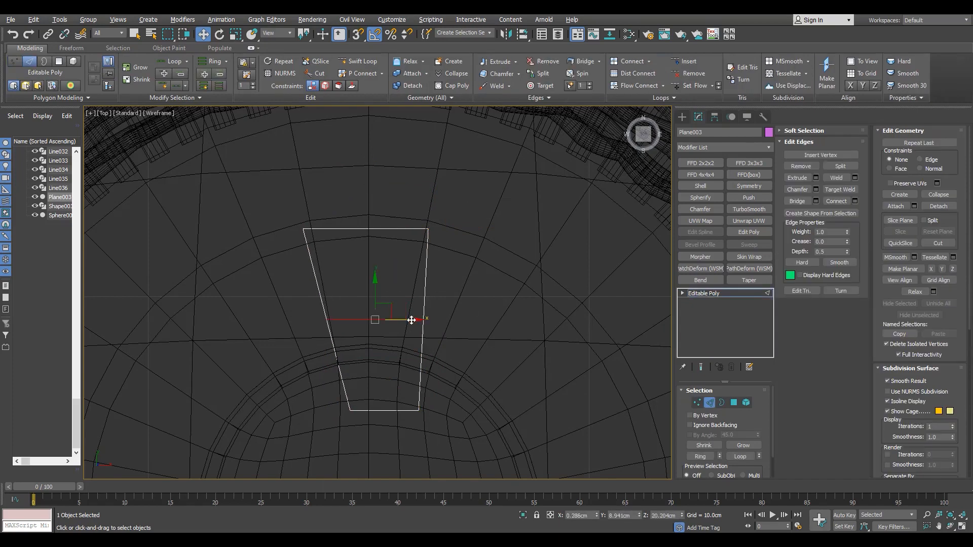
click(657, 299)
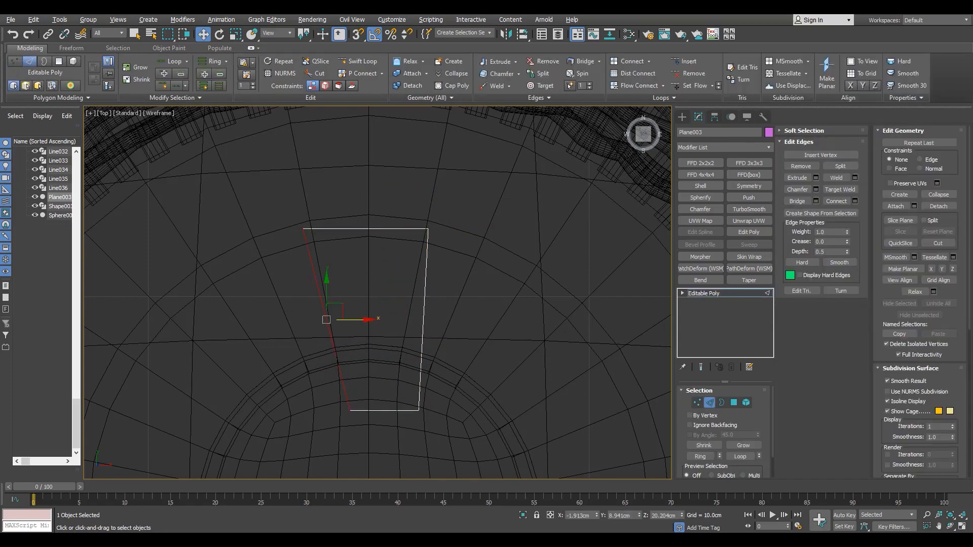
Tilt the tapered plane into a blade by lowering one long side edge about 3.85 cm
key(alt+w)
key(alt+w)
scroll(373, 269, up, 6)
click(384, 278)
drag(382, 255, 385, 285)
key(F4)
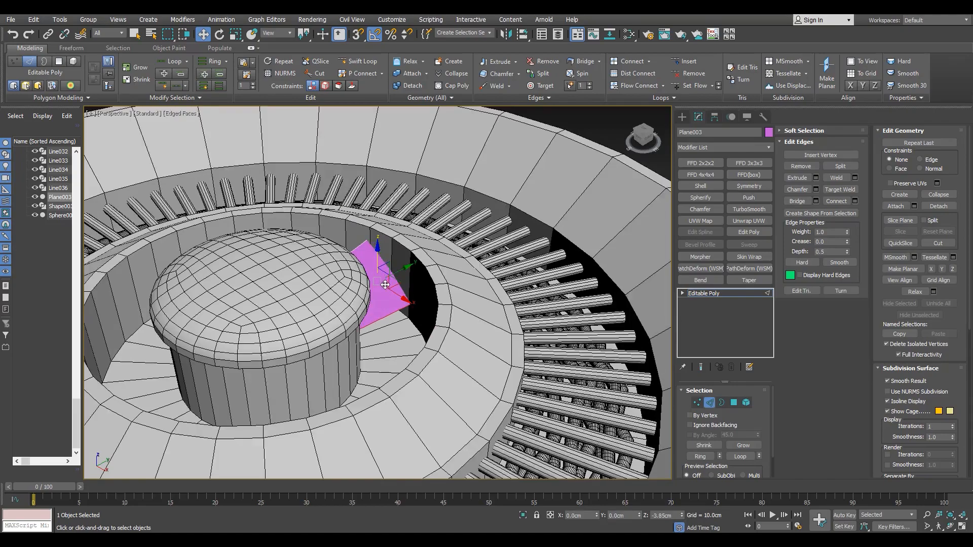
scroll(385, 285, down, 2)
alt+middle_drag(385, 285, 294, 314)
scroll(377, 291, up, 2)
drag(377, 292, 377, 290)
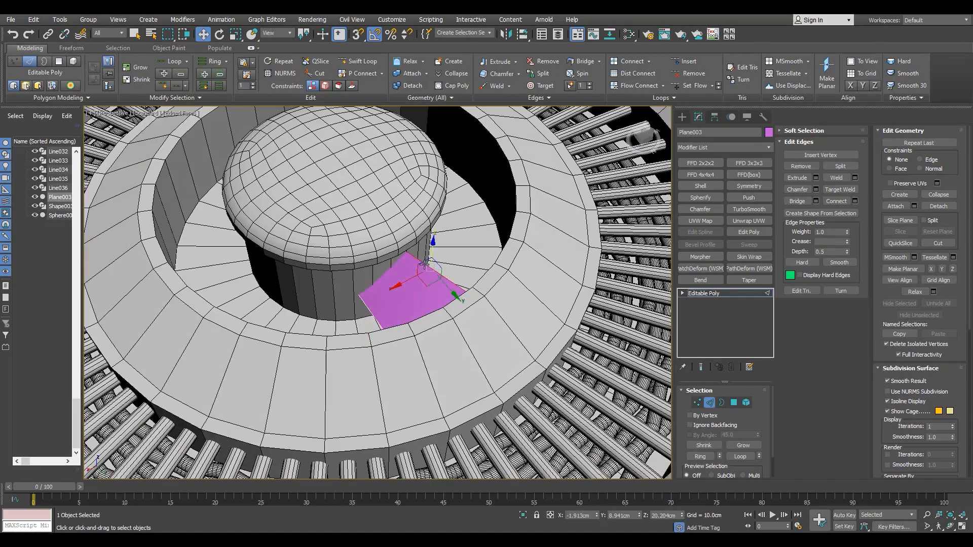
Add three crosswise edge loops with Swift Loop and bend the blade's outline into a curve
scroll(425, 264, down, 3)
key(alt+w)
key(alt+w)
scroll(388, 311, up, 2)
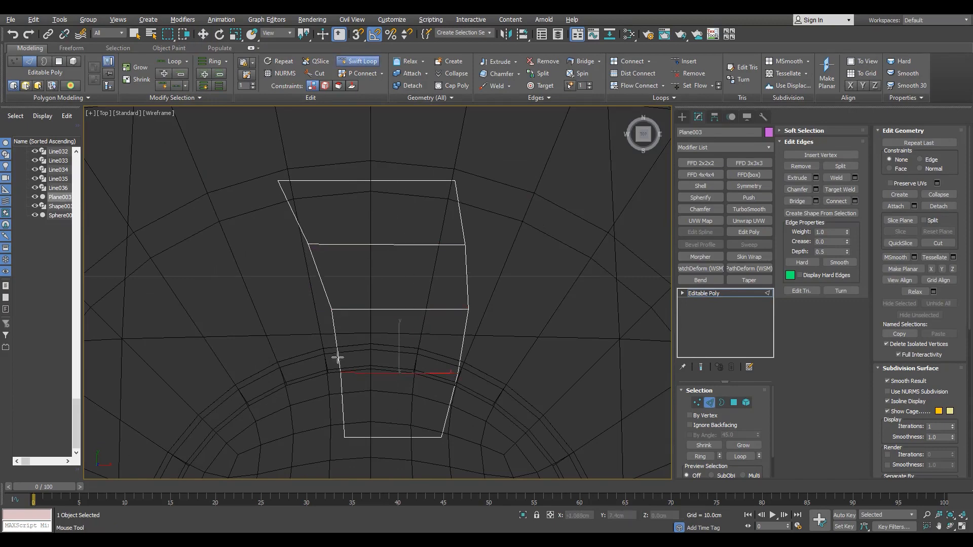
Add a lengthwise middle edge loop and arch the blade's outer end by moving its middle vertex outward about 0.34 cm
key(1)
middle_drag(400, 229, 360, 278)
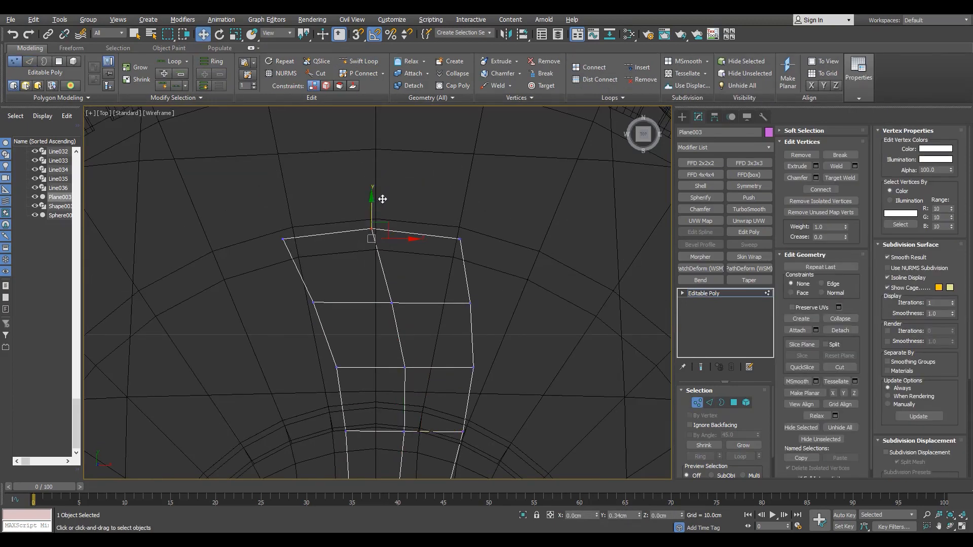
key(1)
middle_drag(454, 382, 453, 243)
scroll(452, 244, down, 2)
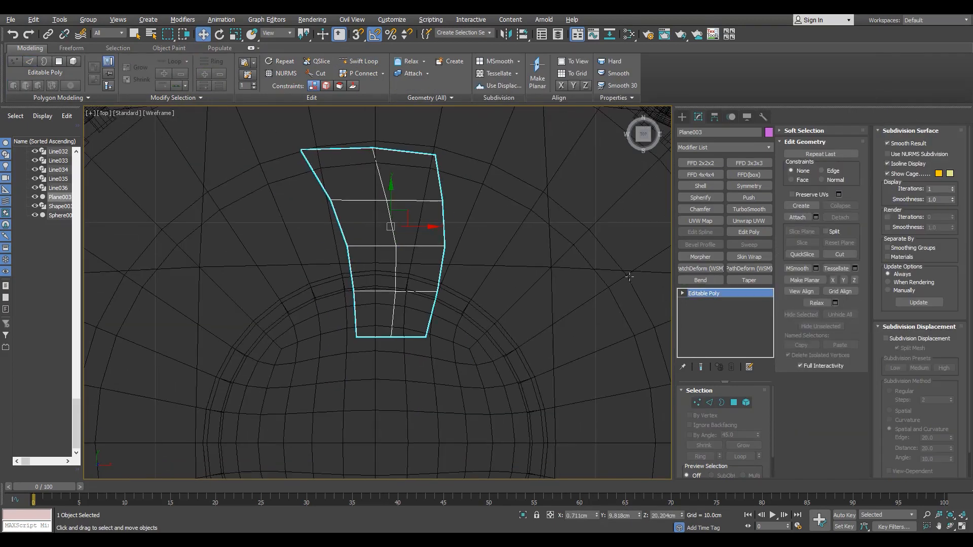
Snap the blade's pivot to the middle of its inner edge
key(s)
middle_drag(364, 276, 373, 307)
key(r)
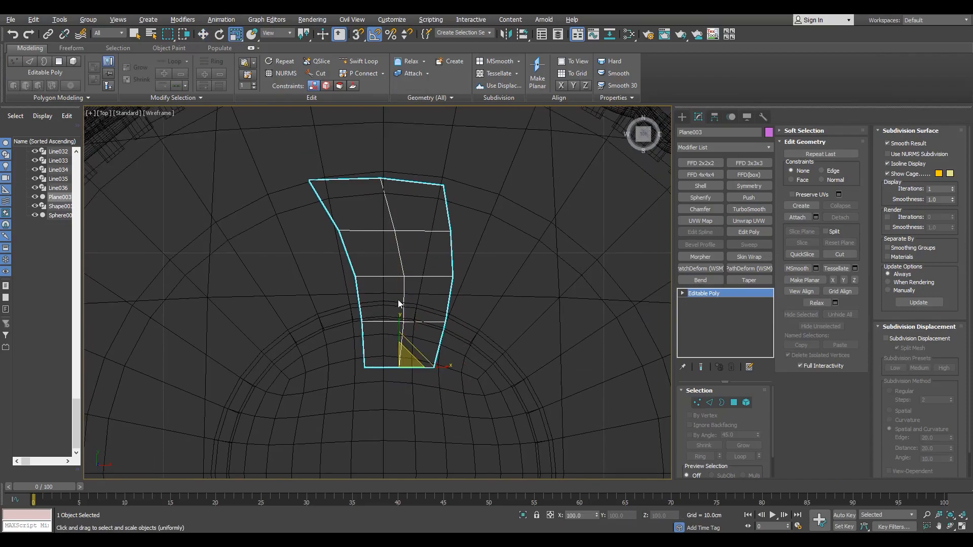
Apply an FFD 3x3x3 modifier to the blade and raise its middle control points slightly in Z
key(p)
key(F3)
mouse_move(467, 347)
alt+middle_down()
mouse_move(532, 324)
mouse_move(534, 289)
mouse_move(504, 271)
alt+middle_up()
key(F3)
click(742, 165)
mouse_move(443, 294)
alt+middle_down()
mouse_move(214, 268)
mouse_move(253, 229)
alt+middle_up()
key(F3)
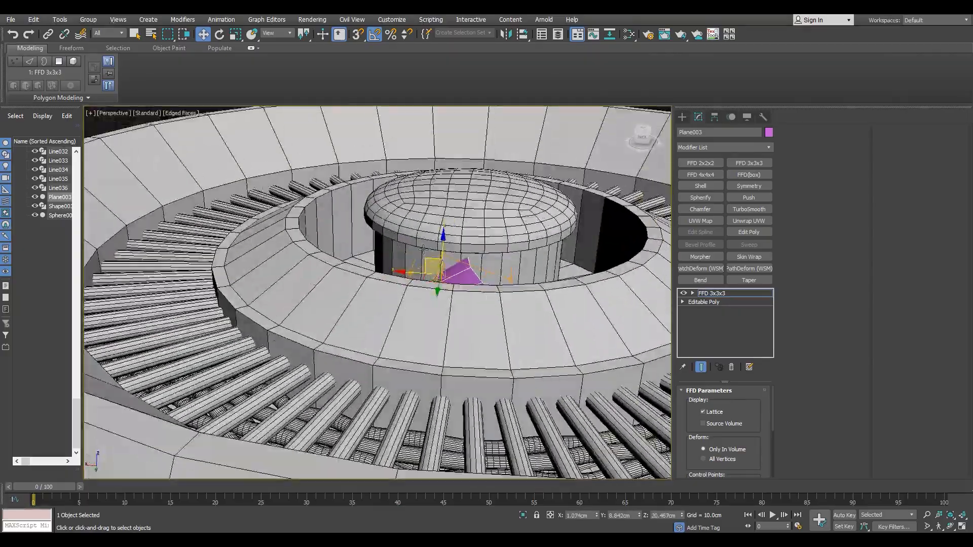
key(F3)
drag(443, 240, 443, 235)
Bend the blade further by moving the FFD 3x3x3 control points along its side edges
key(F3)
alt+middle_drag(436, 277, 528, 293)
key(F3)
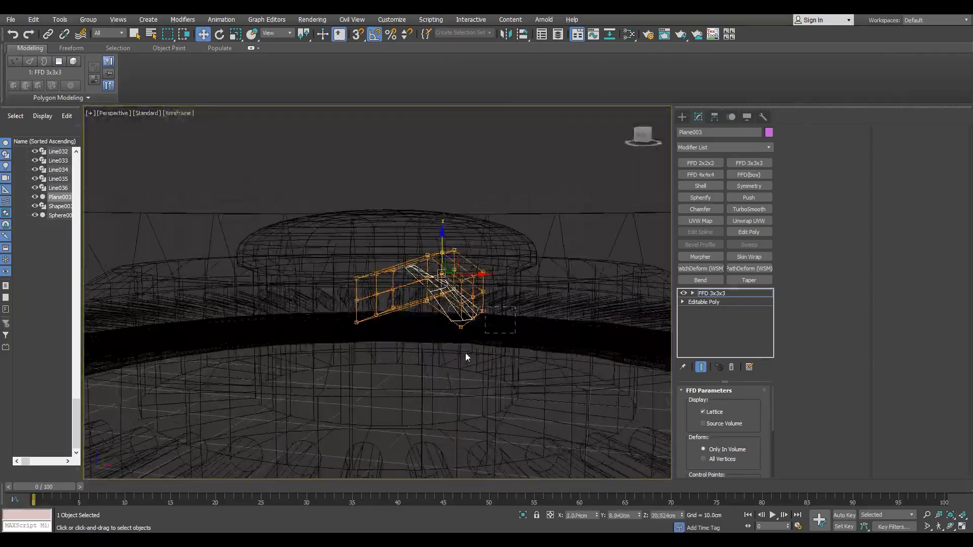
drag(466, 353, 497, 303)
key(F3)
alt+middle_drag(497, 290, 319, 311)
key(F3)
alt+middle_drag(470, 320, 527, 275)
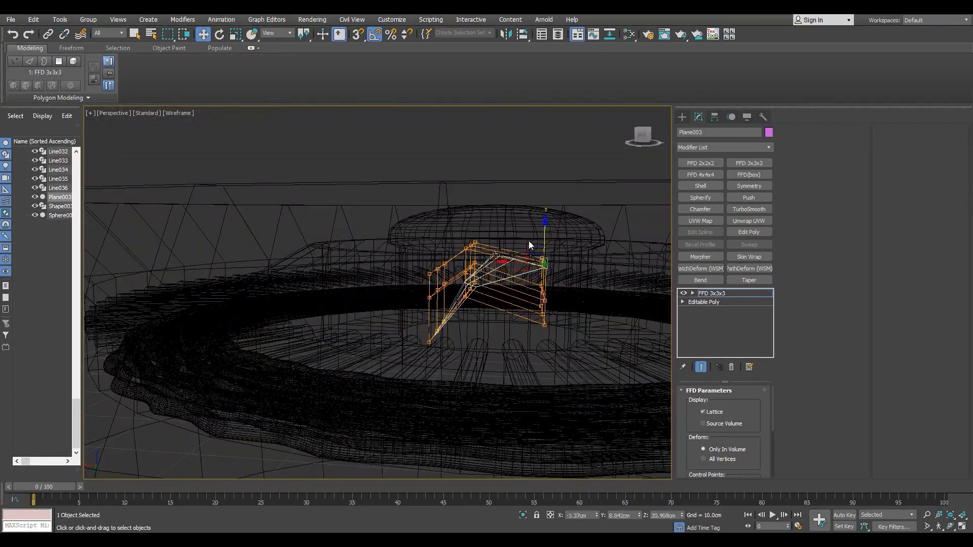
alt+middle_drag(528, 242, 512, 264)
drag(494, 403, 385, 320)
alt+middle_drag(420, 345, 489, 310)
Try deforming the blade with an additional FFD 2x2x2 modifier and remove that modifier
key(1)
click(708, 164)
key(1)
drag(433, 240, 436, 243)
key(F3)
mouse_move(472, 254)
alt+middle_down()
mouse_move(521, 325)
mouse_move(473, 258)
mouse_move(440, 266)
alt+middle_up()
key(F3)
click(732, 367)
Add an Edit Poly modifier to the blade and reposition the lengthwise edges near its side
click(749, 232)
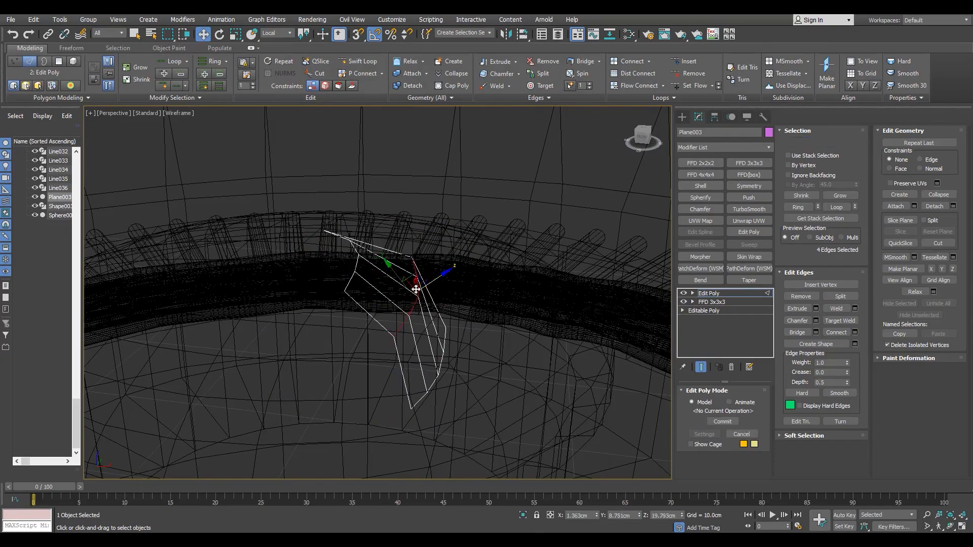
key(F3)
key(t)
key(F3)
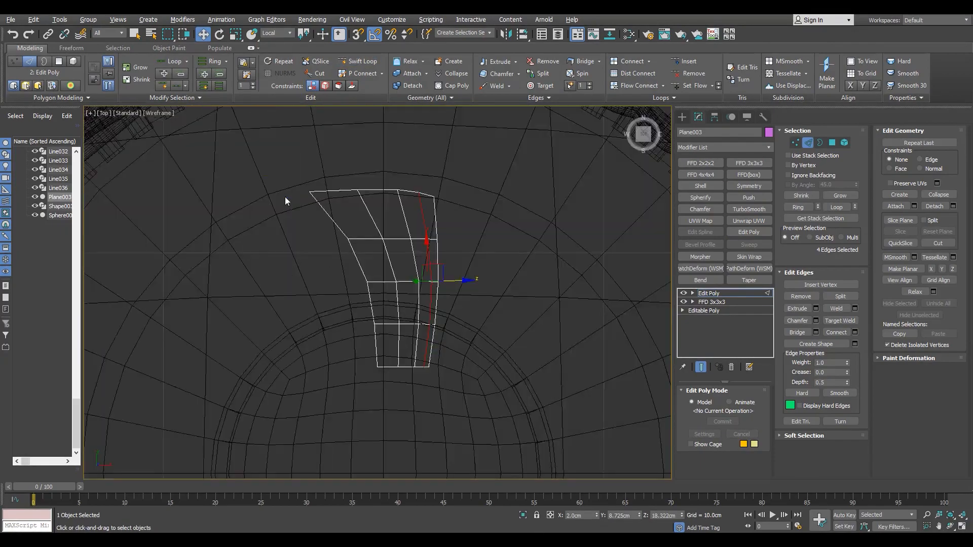
key(F3)
key(F3)
click(703, 293)
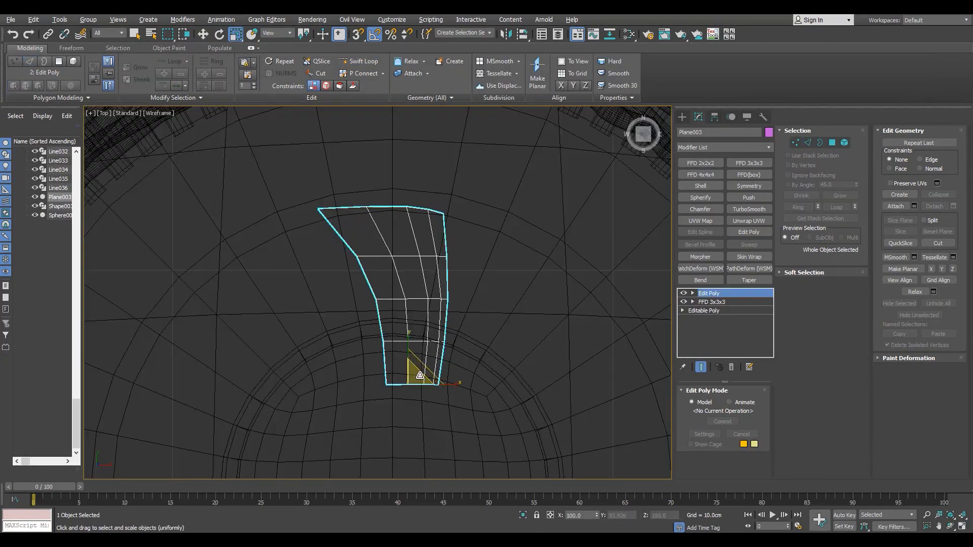
Select the vertices along the blade's outer edge and apply an FFD 3x3x3 modifier to them
drag(421, 375, 418, 381)
key(F3)
scroll(402, 226, up, 3)
key(1)
key(F3)
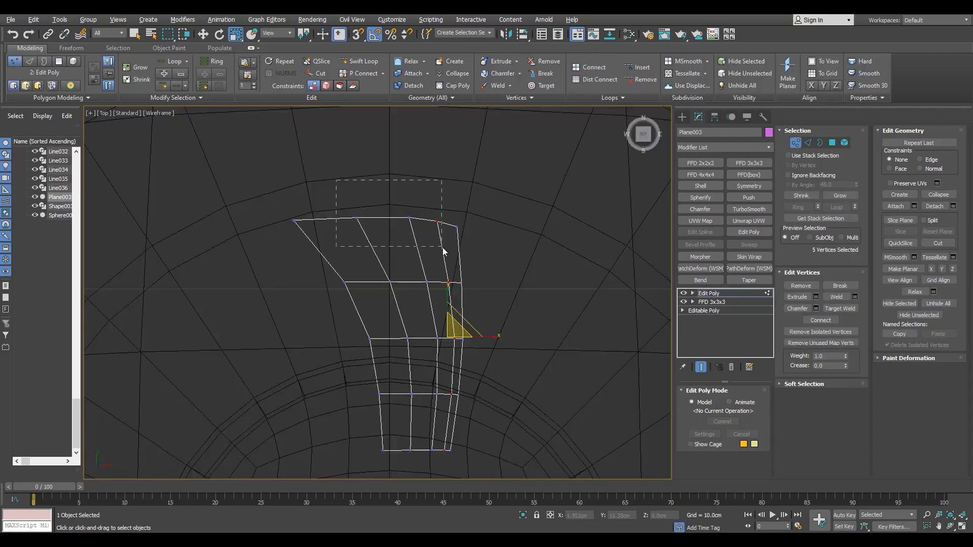
key(w)
drag(445, 248, 328, 126)
key(F3)
click(749, 163)
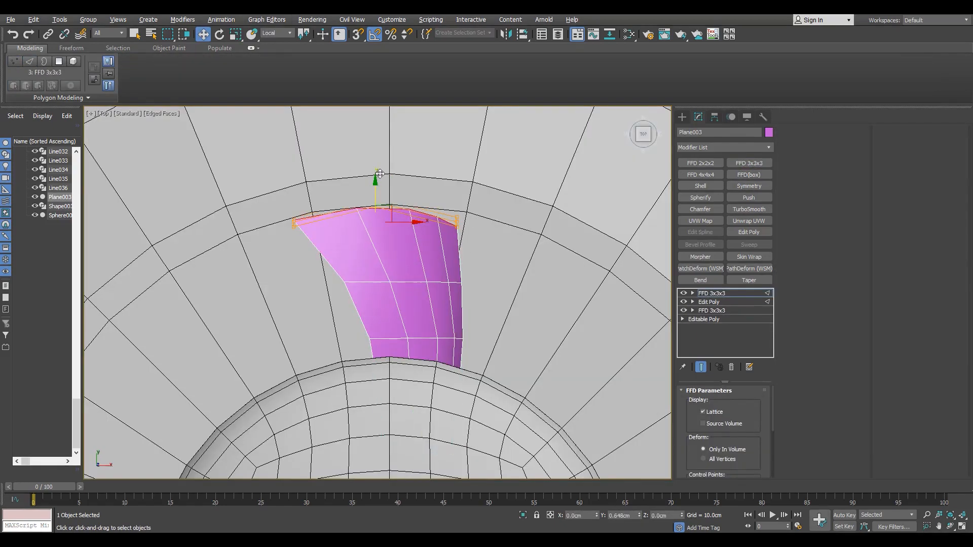
Move the FFD control points in Y so the blade's outer edge arcs along the opening rim
key(F3)
click(273, 32)
click(274, 43)
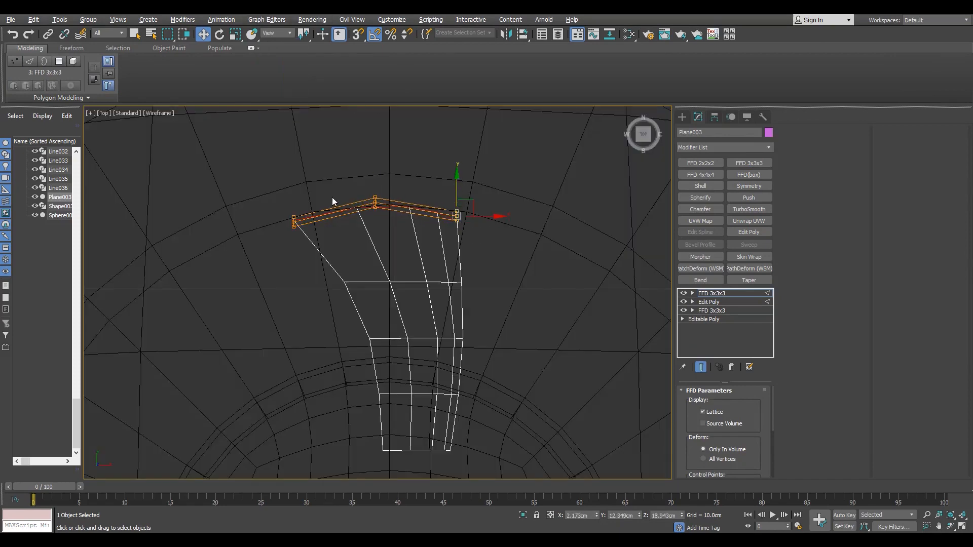
key(F3)
key(F3)
key(F3)
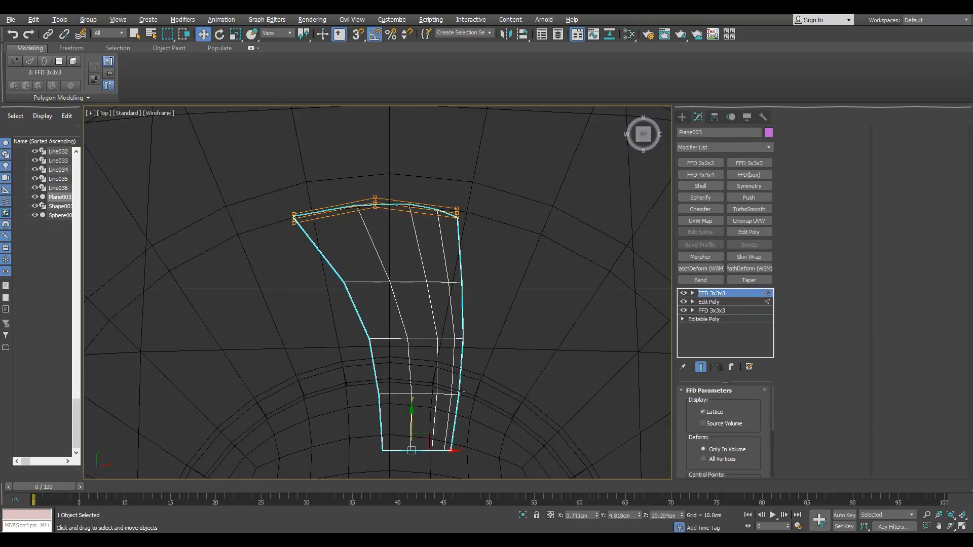
Scale the blade to about 92.8 percent in X to fit it between the button and the opening rim
key(alt+w)
key(alt+w)
alt+middle_drag(470, 360, 431, 315)
key(r)
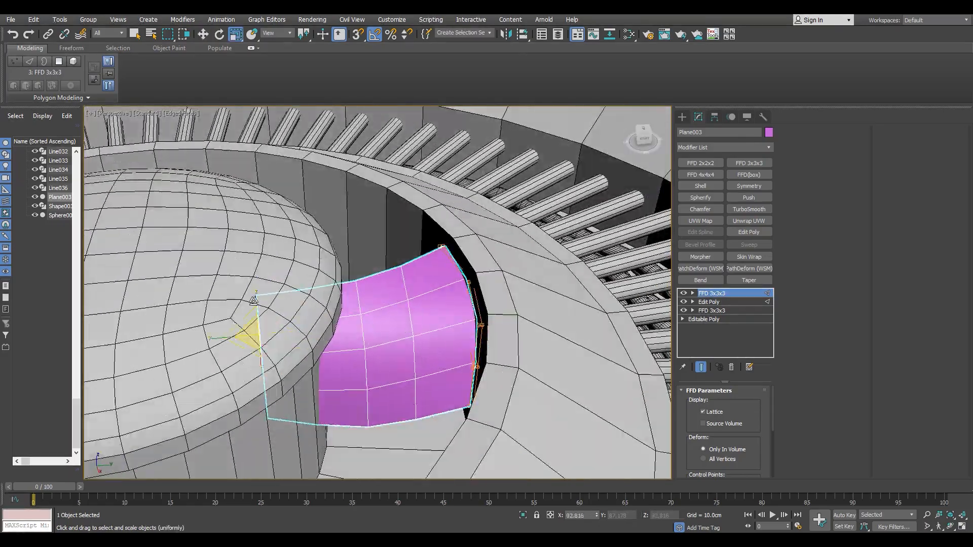
alt+middle_drag(254, 300, 482, 326)
key(alt+w)
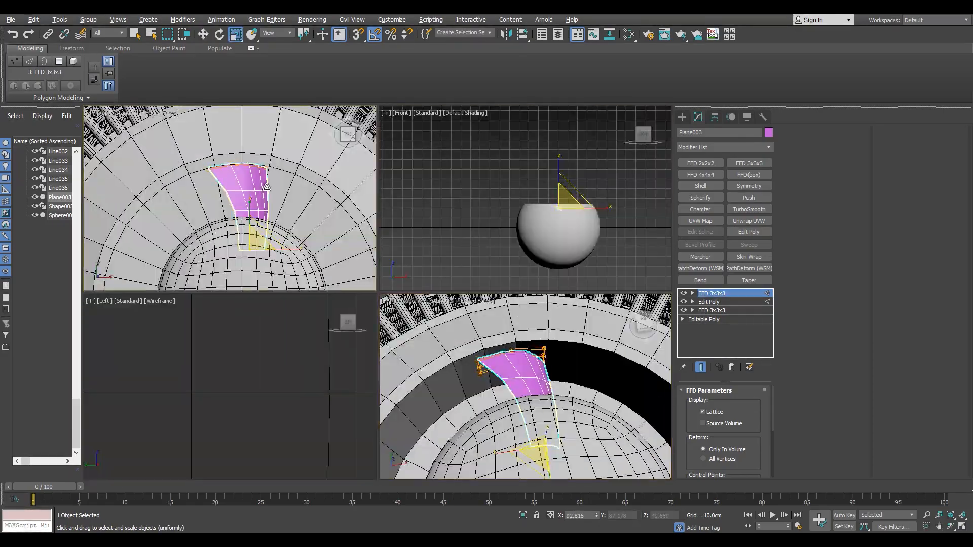
key(alt+w)
alt+middle_drag(266, 187, 444, 289)
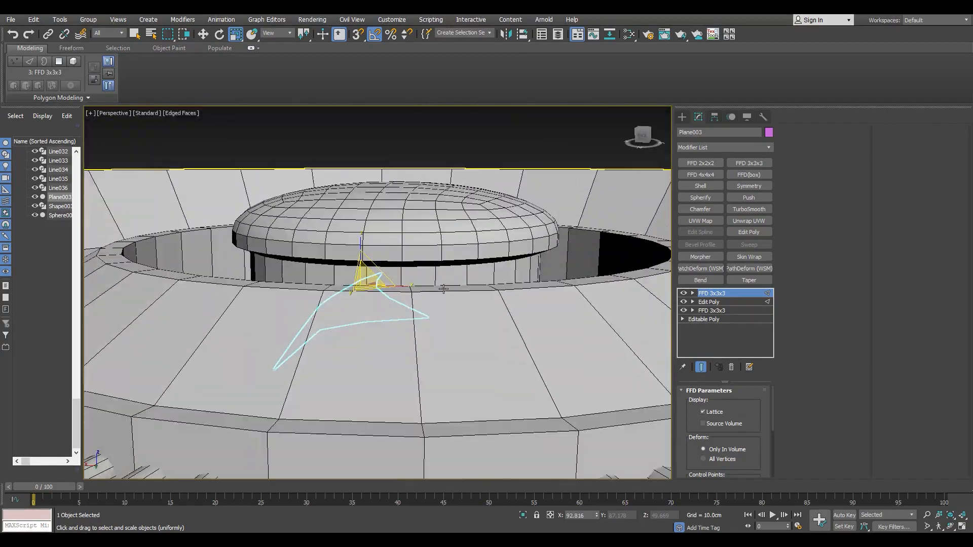
Rotate the blade 20 degrees about Y and snap its pivot to the button's centre
key(F3)
key(e)
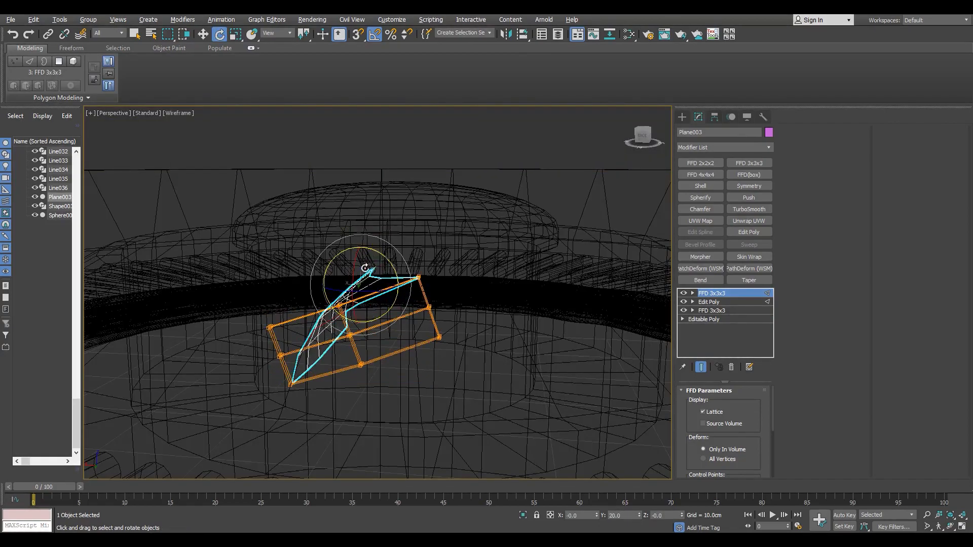
key(F3)
alt+middle_drag(365, 268, 289, 221)
key(F3)
key(F3)
key(t)
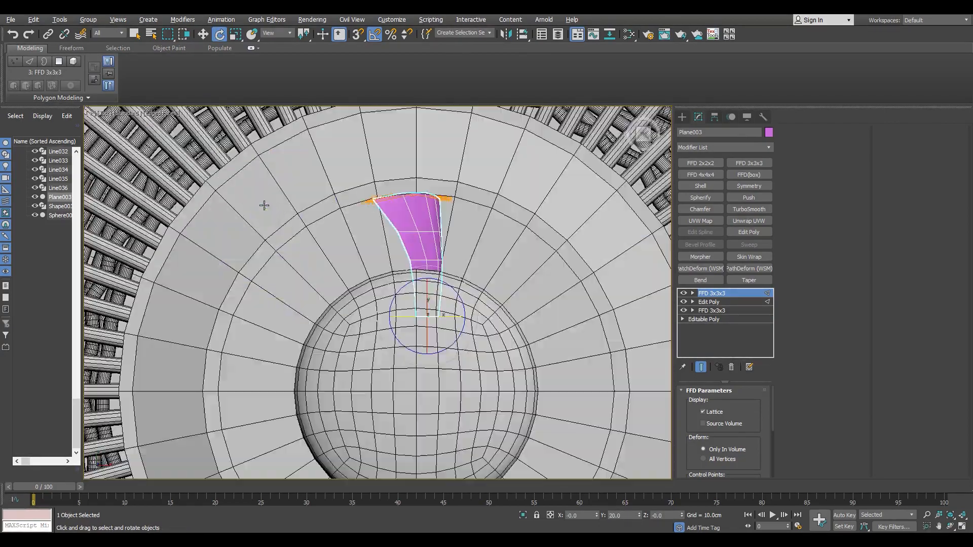
middle_drag(436, 303, 434, 272)
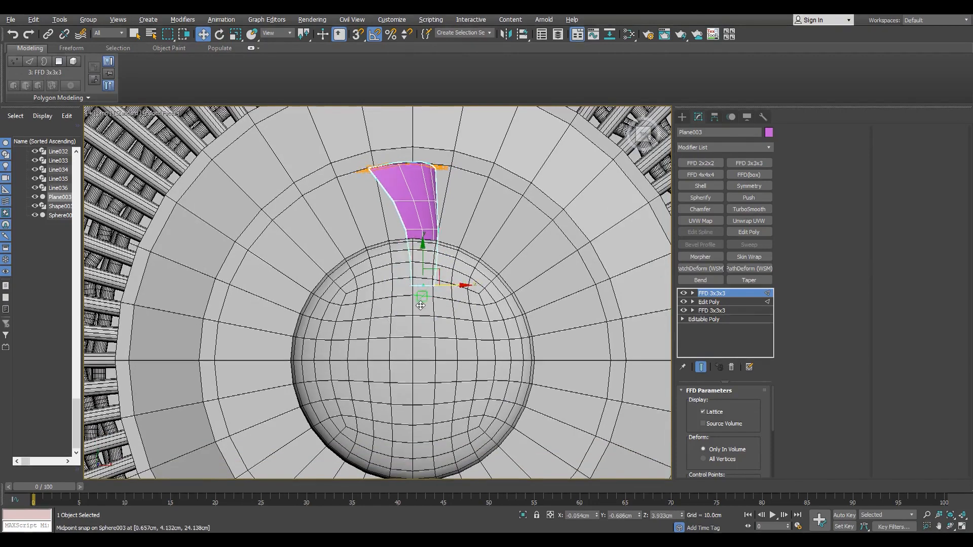
mouse_move(419, 311)
middle_down()
mouse_move(432, 298)
mouse_move(420, 315)
middle_up()
Try rotating 10 copies of the blade around the button's centre
shift+drag(483, 324, 472, 323)
text(10)
key(Return)
scroll(457, 308, down, 3)
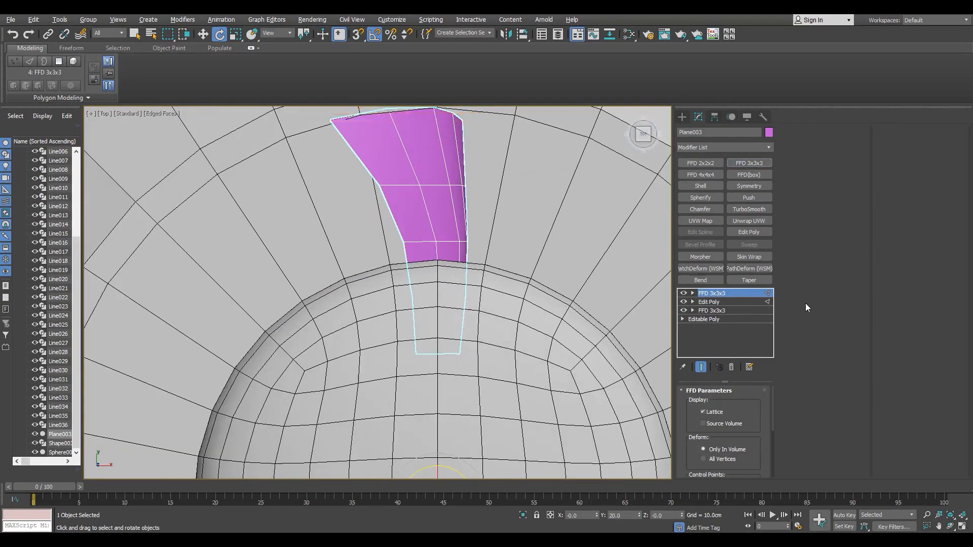
Add Edit Poly and FFD 3x3x3 modifiers to the blade and shift the middle row of control points in positive X
click(758, 235)
click(749, 163)
key(F3)
key(1)
drag(302, 276, 533, 321)
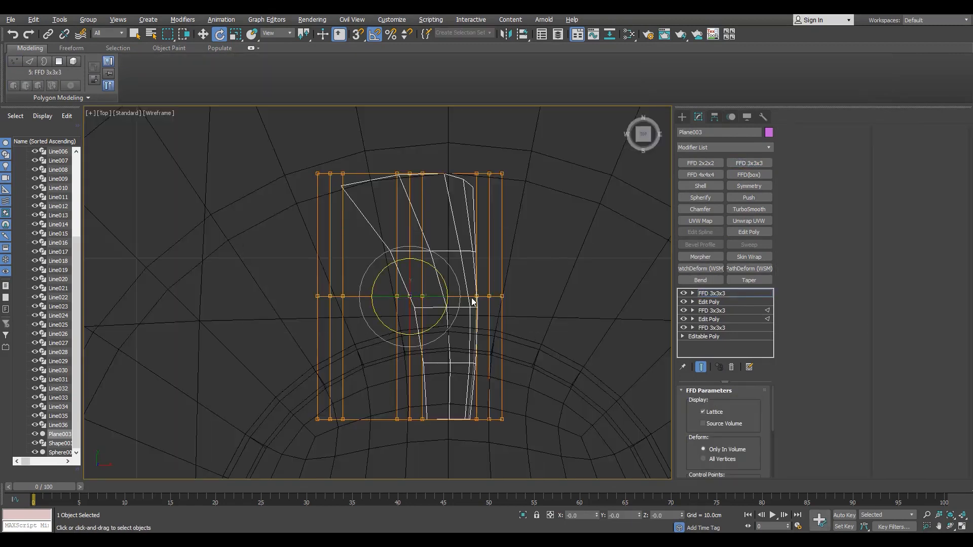
key(w)
key(F3)
drag(437, 297, 451, 296)
key(F3)
Shift the inner row of FFD control points in negative X and collapse the blade to an Editable Poly
drag(291, 403, 517, 442)
drag(443, 422, 425, 427)
key(F3)
key(F4)
key(F4)
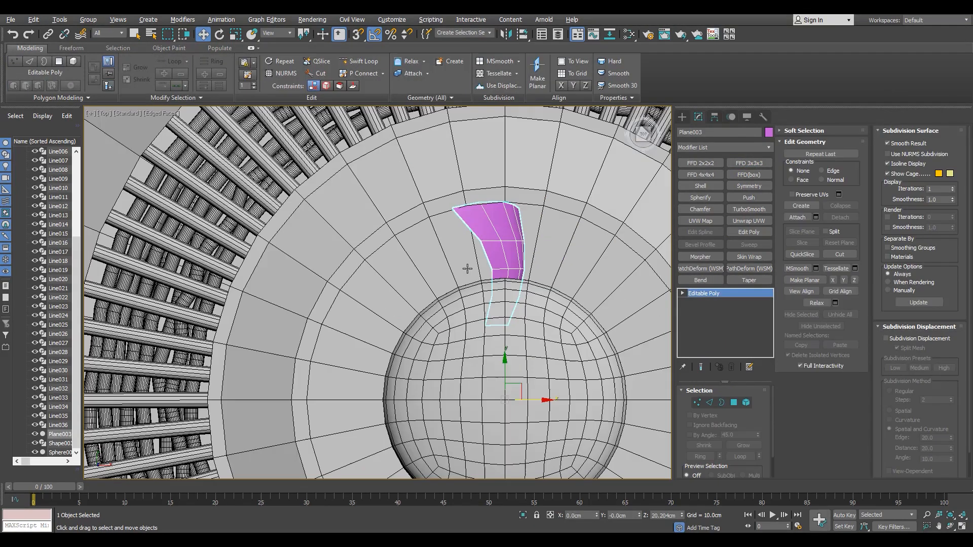
Rotate instanced copies of the blade about the button's centre at 20-degree intervals to form a full ring
shift+drag(531, 377, 516, 375)
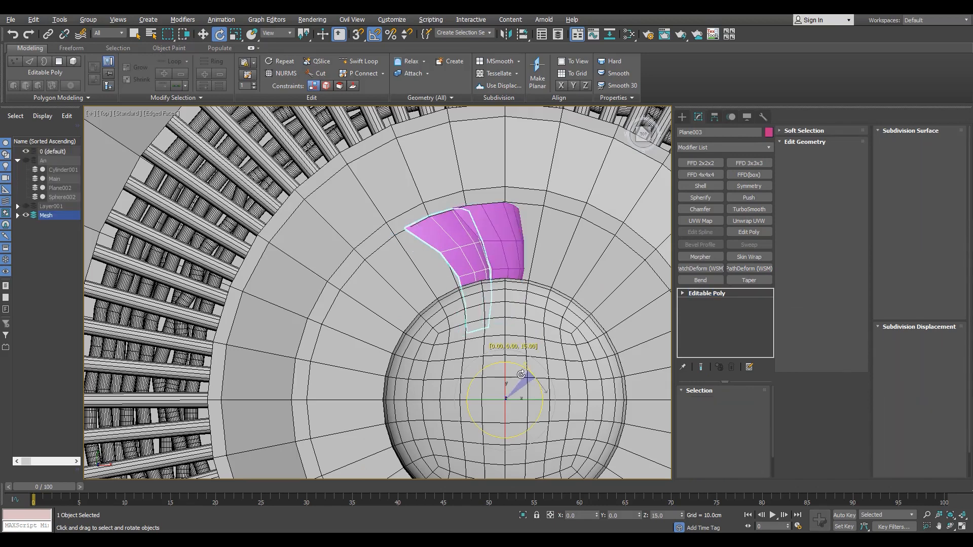
shift+drag(520, 374, 520, 374)
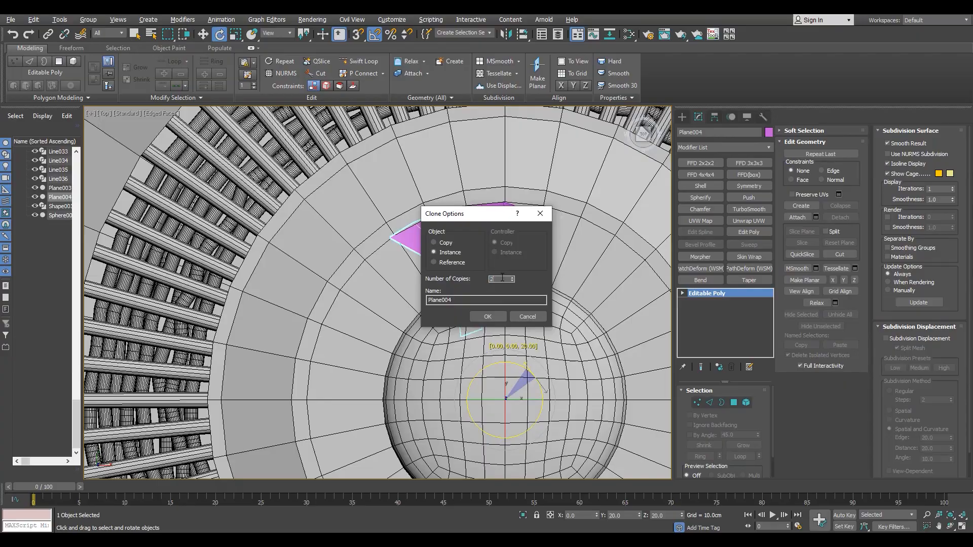
click(488, 316)
click(518, 313)
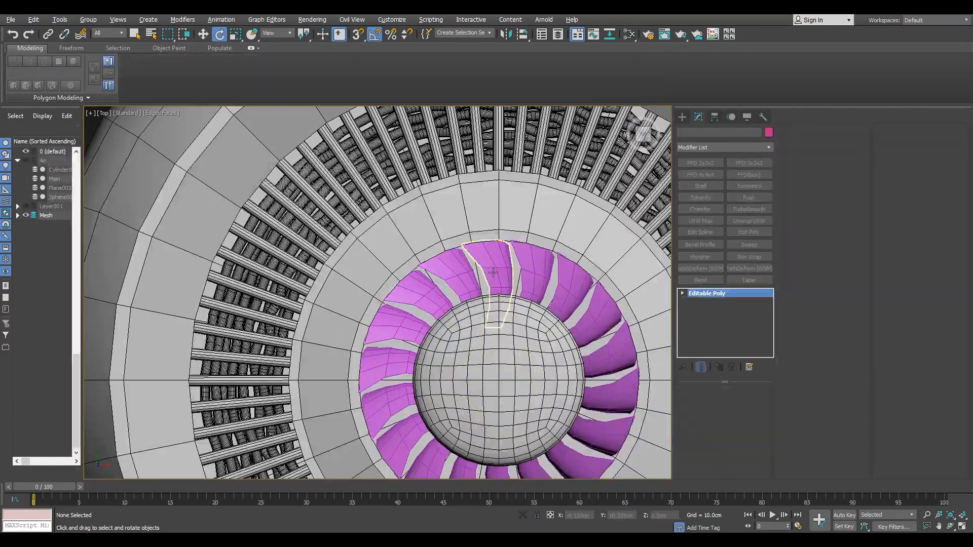
key(ctrl+z)
Select one blade's whole element in perspective view and lower it in Z so all instances sit deeper
key(p)
alt+middle_drag(525, 303, 477, 347)
scroll(441, 325, up, 3)
key(w)
key(5)
click(515, 323)
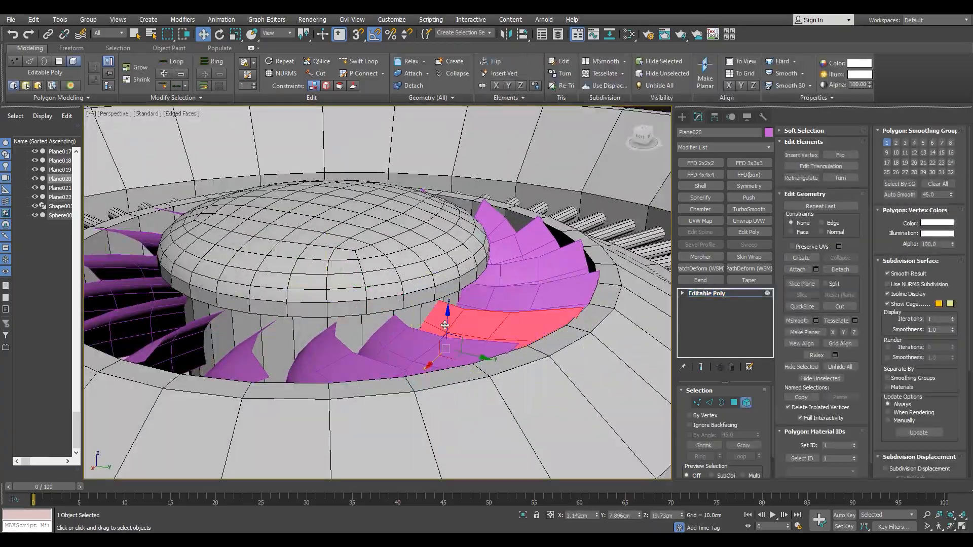
drag(448, 316, 452, 336)
mouse_move(452, 337)
alt+middle_down()
mouse_move(563, 347)
mouse_move(389, 312)
mouse_move(447, 320)
alt+middle_up()
Scale the selected blade element along Z to adjust the height of all the blades
key(r)
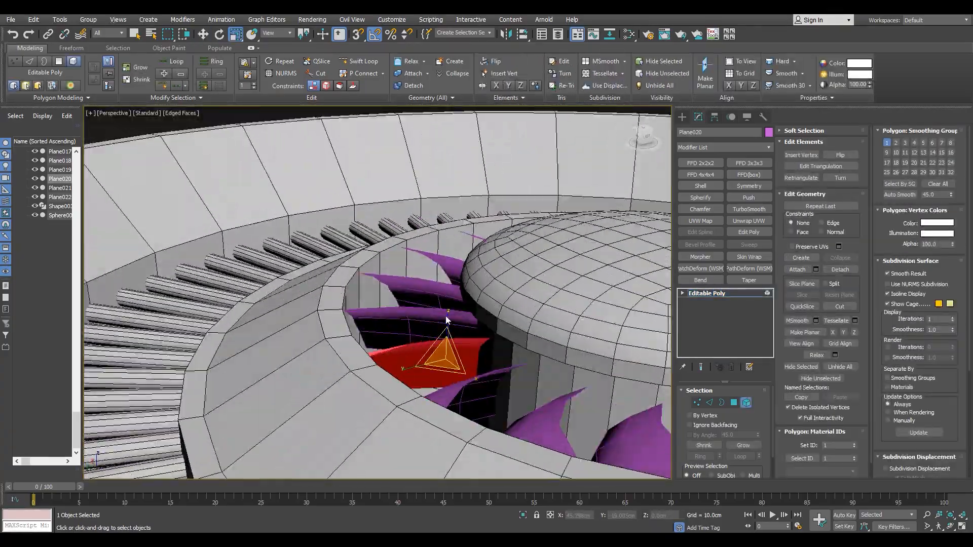
drag(451, 323, 452, 328)
alt+middle_drag(451, 327, 563, 317)
key(F3)
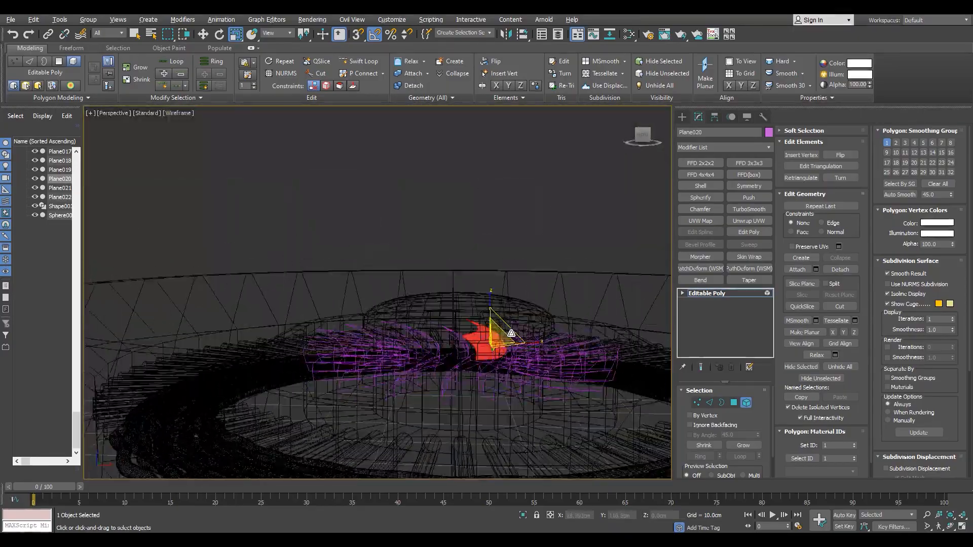
Examine how the blades fit between the button and the opening rim from several views
key(alt+w)
middle_click(532, 259)
key(alt+w)
key(F3)
scroll(444, 285, up, 8)
key(alt+w)
middle_click(542, 402)
key(alt+w)
key(F3)
alt+middle_drag(543, 375, 514, 430)
Apply a Shell modifier to the blades and reduce its outer amount to about 0.68 cm
click(710, 294)
click(701, 186)
scroll(446, 329, up, 3)
key(alt+w)
middle_click(304, 228)
key(alt+w)
key(F4)
scroll(488, 306, up, 4)
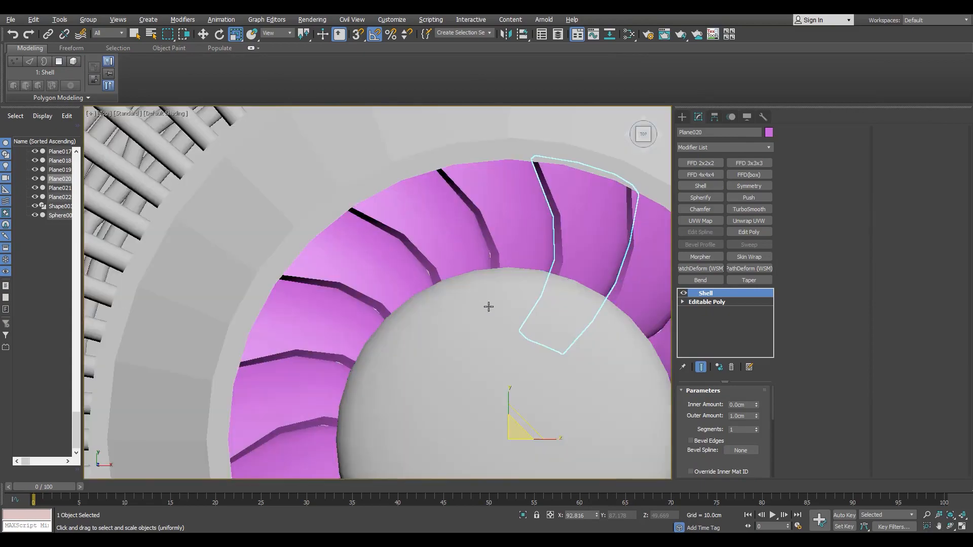
scroll(488, 306, down, 4)
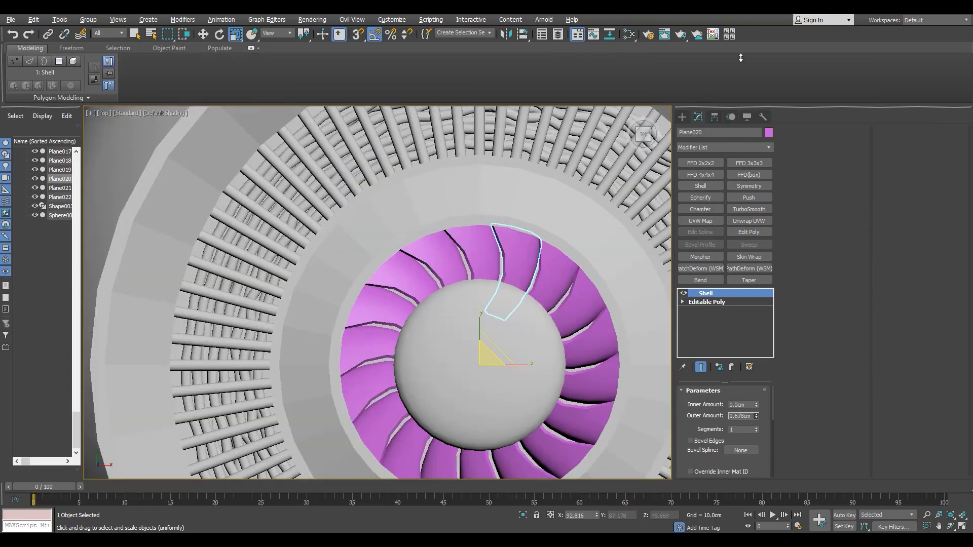
Examine the thickened blade ring and the whole sphere from several views
key(alt+w)
key(alt+w)
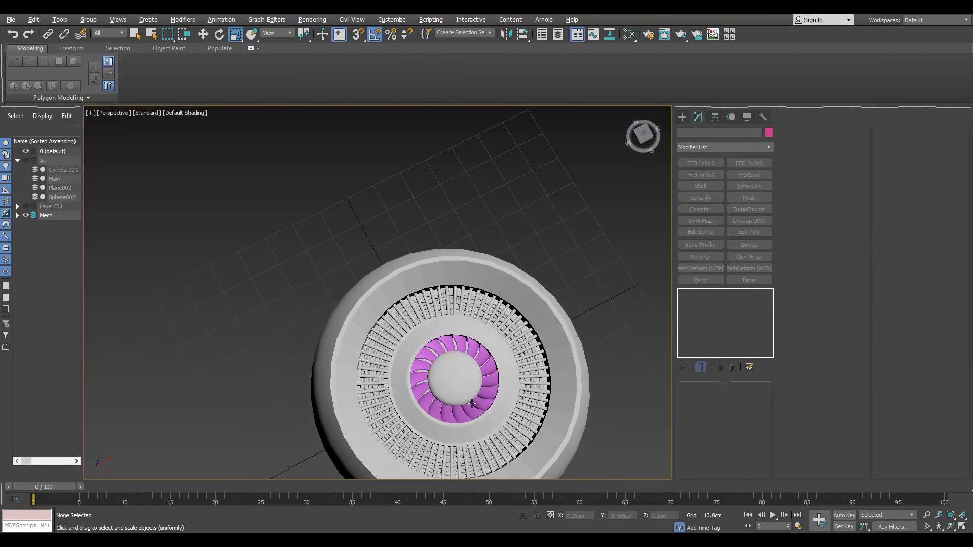
key(alt+w)
middle_click(149, 250)
key(alt+w)
key(F4)
scroll(477, 274, up, 3)
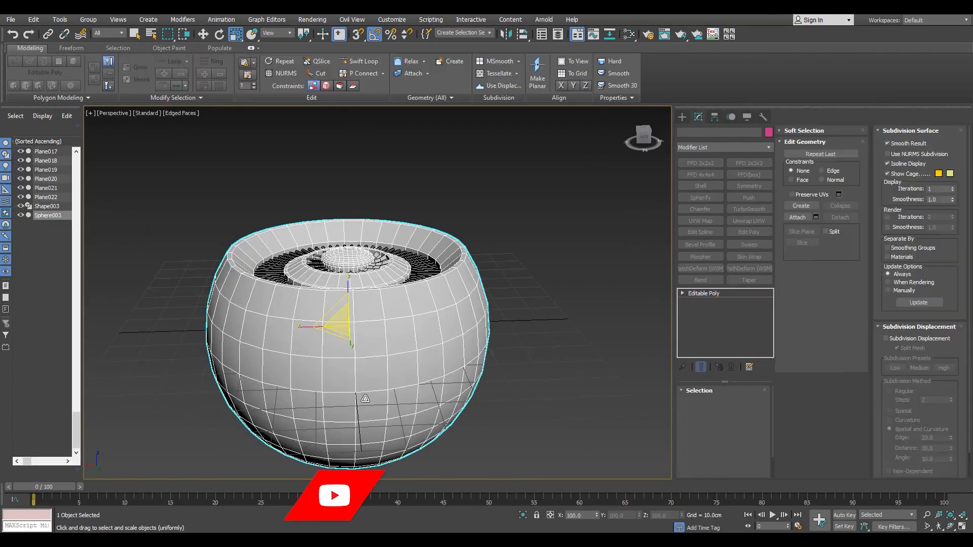
Select vertical polygon strips two wide and five high on the sphere's side, leaving two columns between strips
key(4)
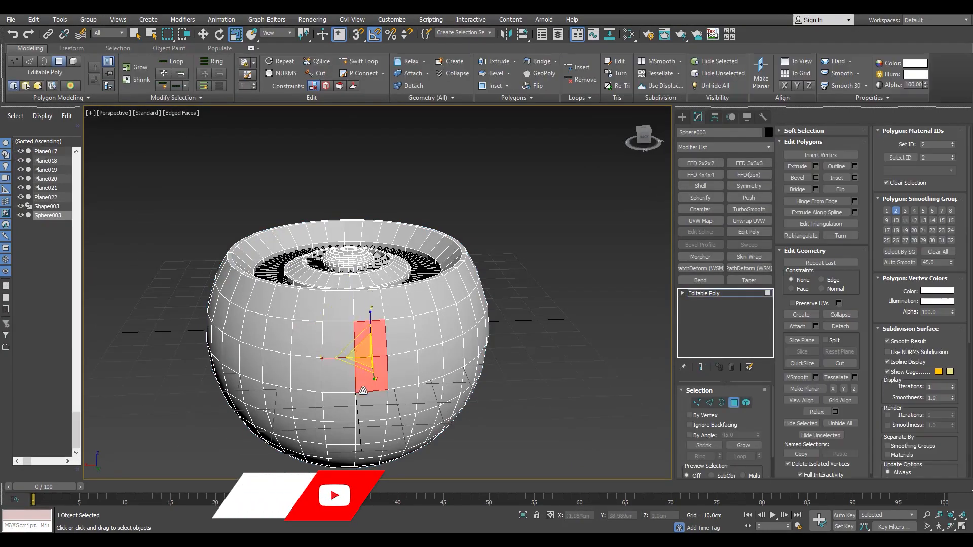
key(alt+w)
key(alt+w)
alt+middle_drag(378, 284, 416, 348)
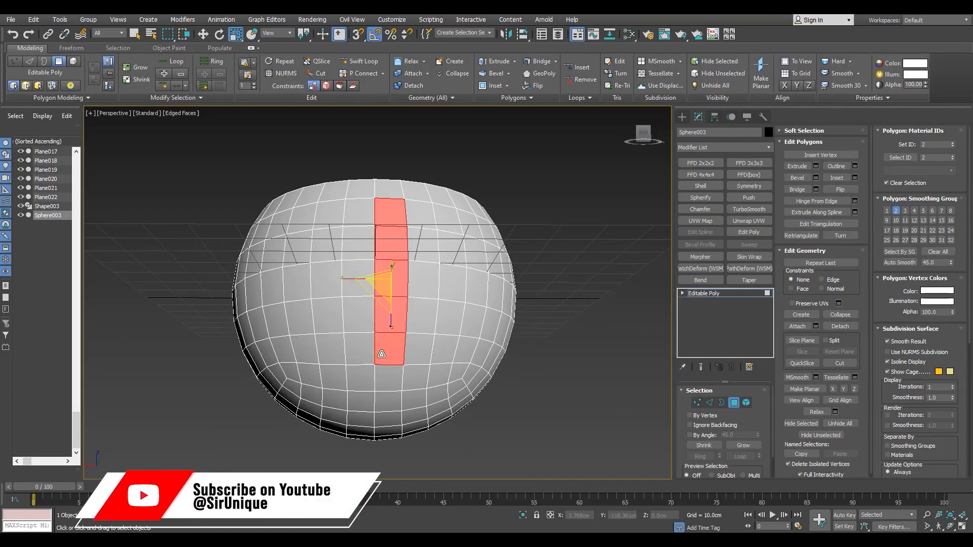
ctrl+click(416, 348)
alt+middle_drag(425, 227, 457, 304)
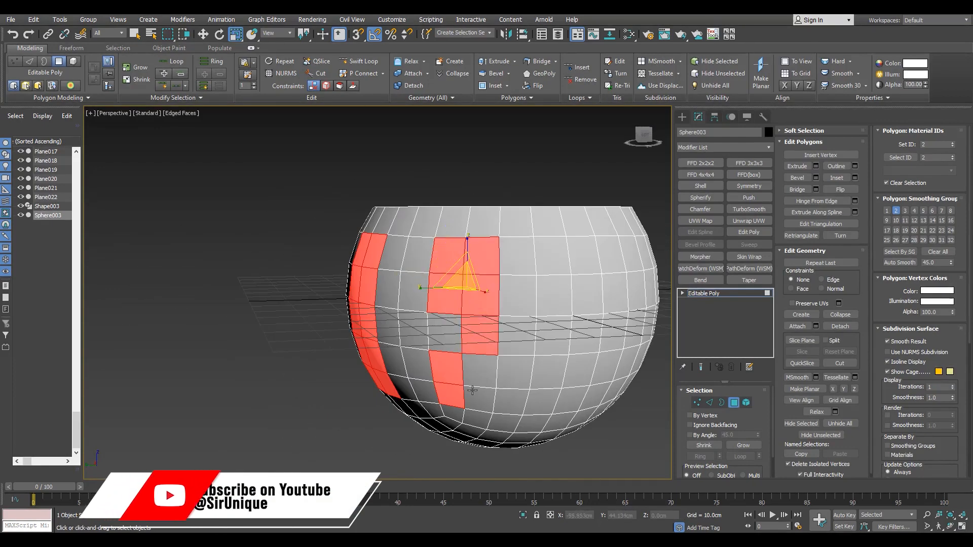
alt+middle_drag(473, 390, 459, 274)
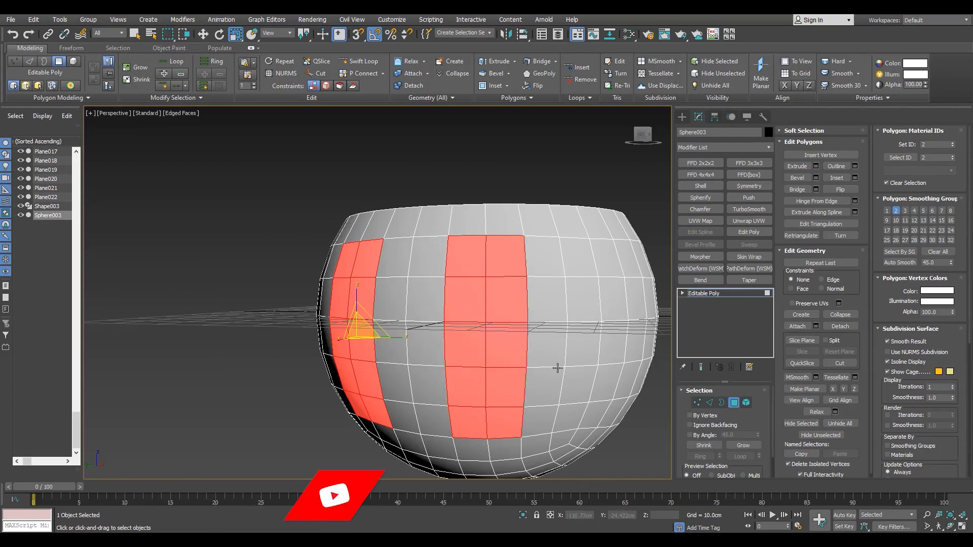
Add matching two-by-five polygon strips around the rest of the sphere's side to the selection
alt+middle_drag(558, 368, 416, 405)
ctrl+click(414, 406)
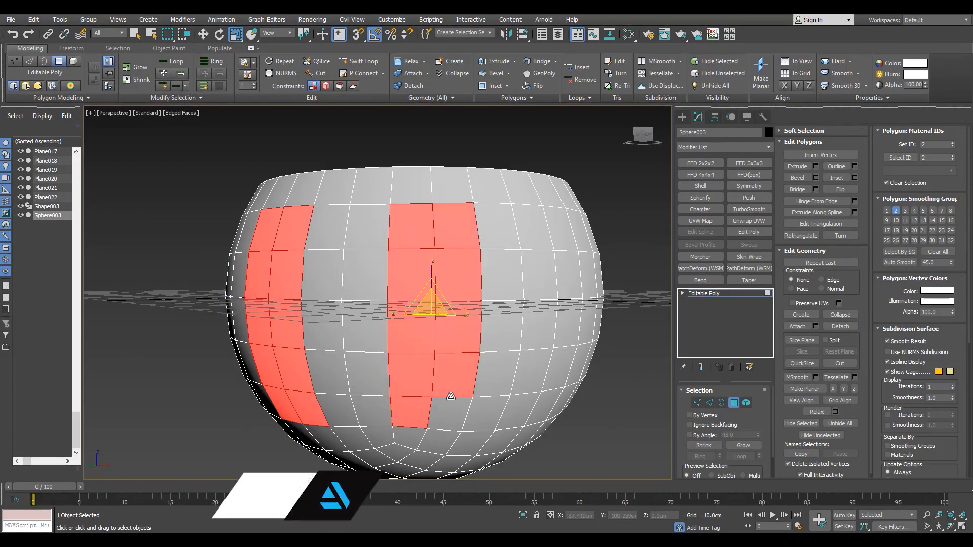
ctrl+click(451, 410)
alt+middle_drag(500, 391, 391, 369)
ctrl+click(407, 330)
ctrl+click(408, 365)
ctrl+click(409, 427)
ctrl+click(436, 397)
ctrl+click(436, 330)
alt+middle_drag(500, 361, 363, 310)
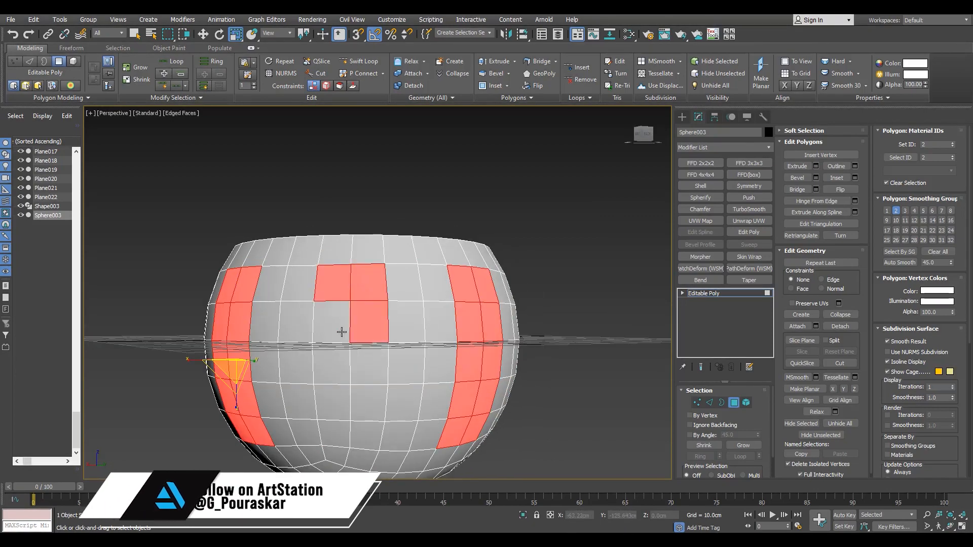
Bevel the selected side strips with zero height and an outline of about -0.3 cm to inset a narrow border
alt+middle_drag(367, 433, 394, 359)
scroll(394, 358, up, 2)
key(ctrl+shift+b)
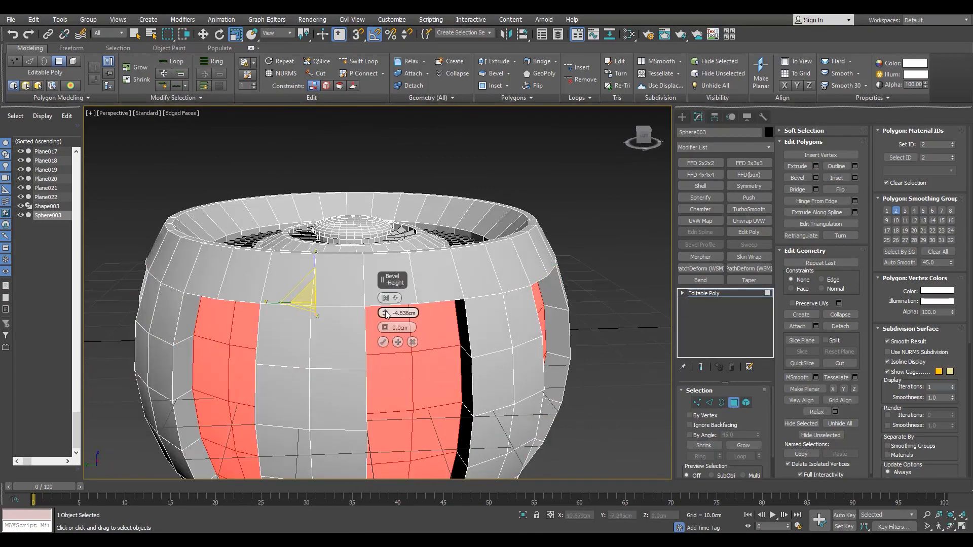
drag(386, 315, 385, 305)
alt+middle_drag(385, 304, 329, 302)
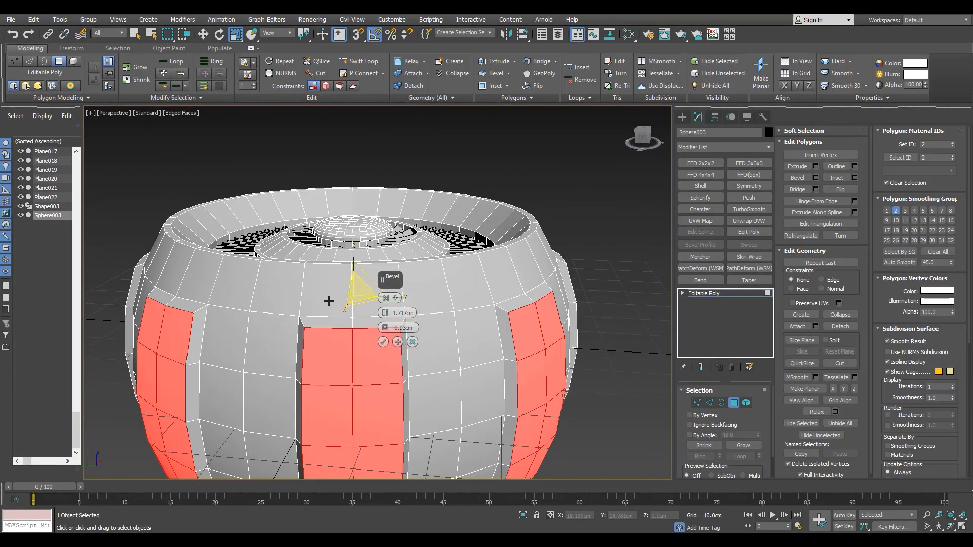
drag(387, 314, 387, 324)
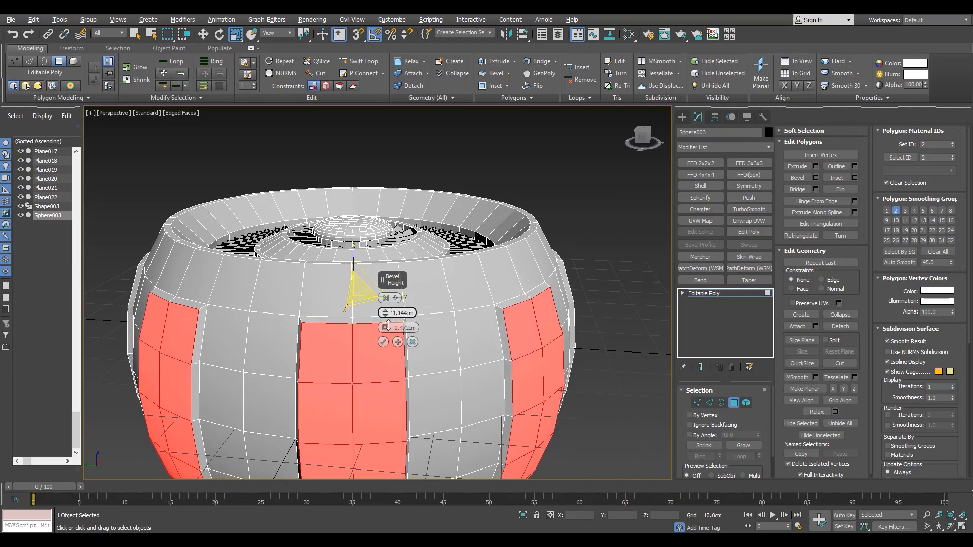
right_click(389, 321)
scroll(388, 322, up, 4)
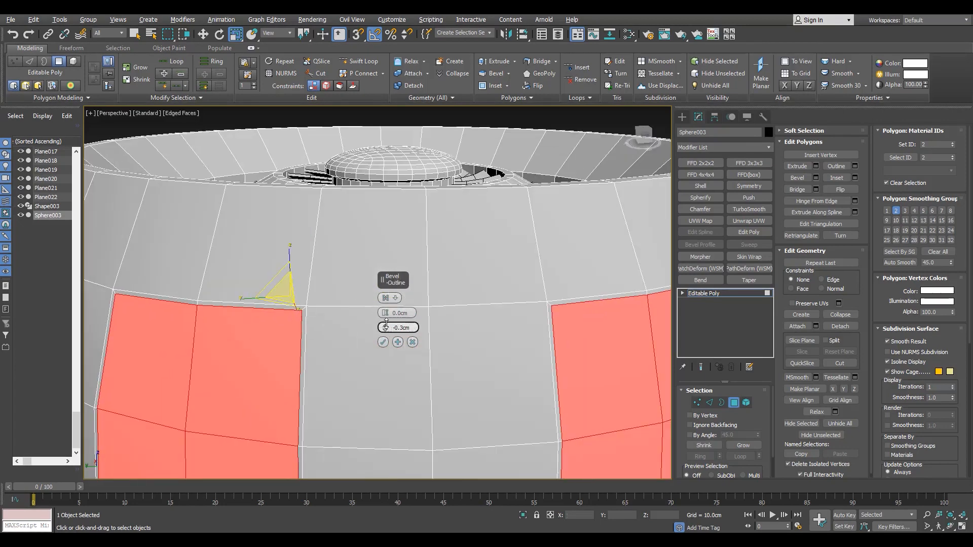
Bevel the inset side strips outward with a height of about 0.844 cm and an outline of about -0.886 cm
drag(384, 329, 386, 303)
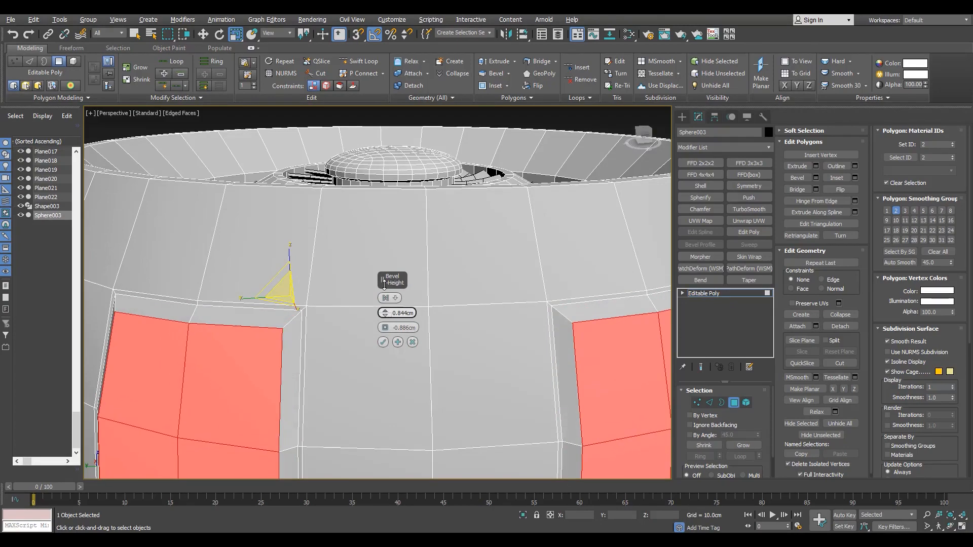
scroll(384, 325, down, 5)
click(383, 342)
alt+middle_drag(355, 323, 321, 314)
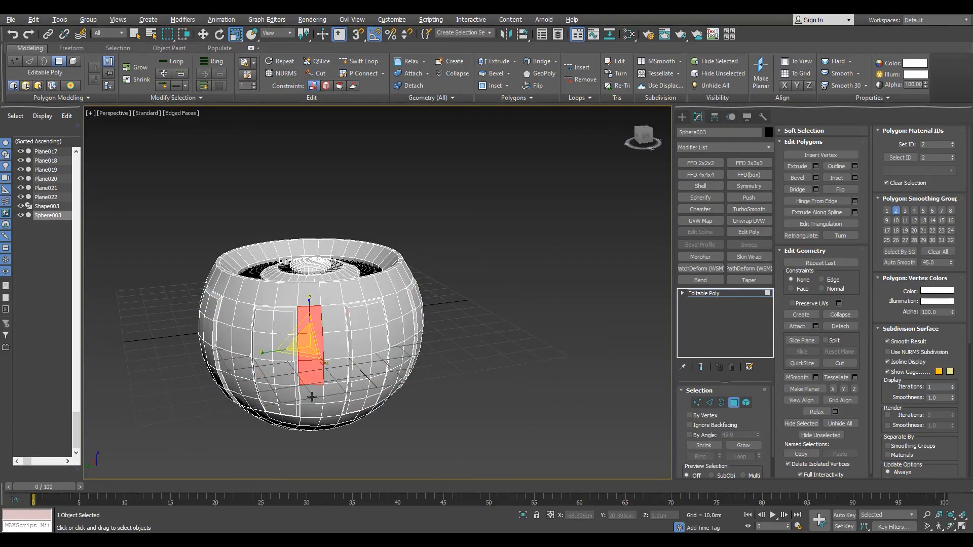
Select the thin border polygons around all raised side panels and bevel them into narrow grooves
alt+middle_drag(330, 353, 335, 344)
scroll(355, 318, up, 8)
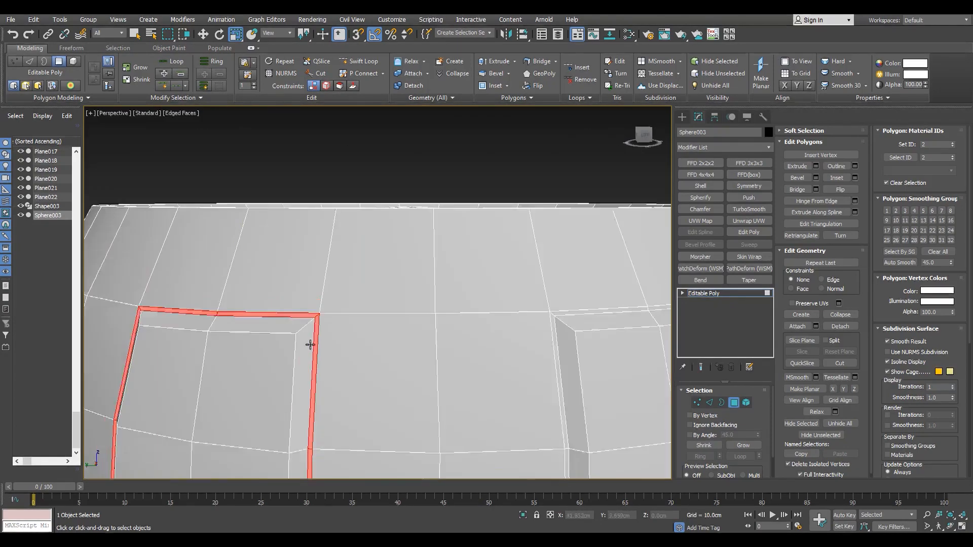
scroll(356, 318, down, 6)
scroll(442, 362, up, 8)
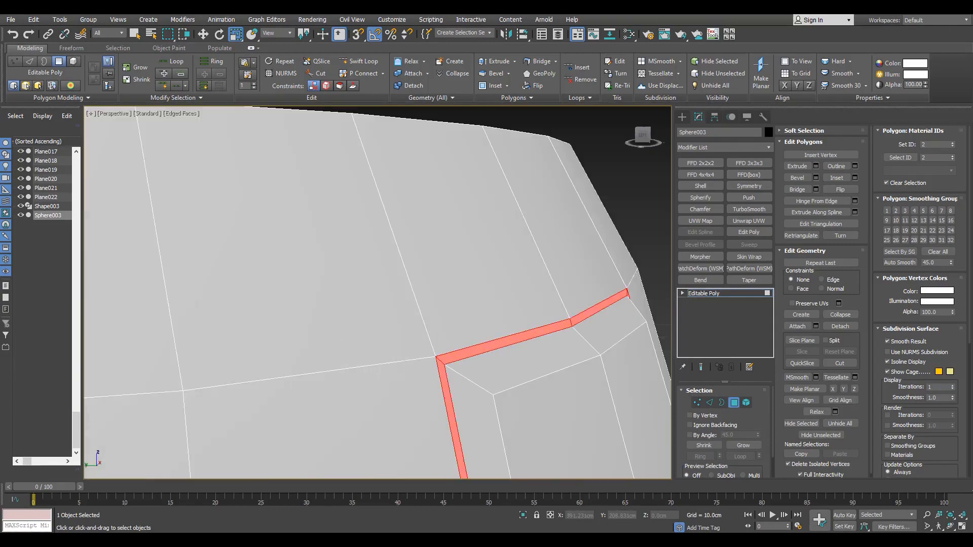
scroll(419, 304, down, 6)
scroll(418, 304, up, 8)
click(416, 320)
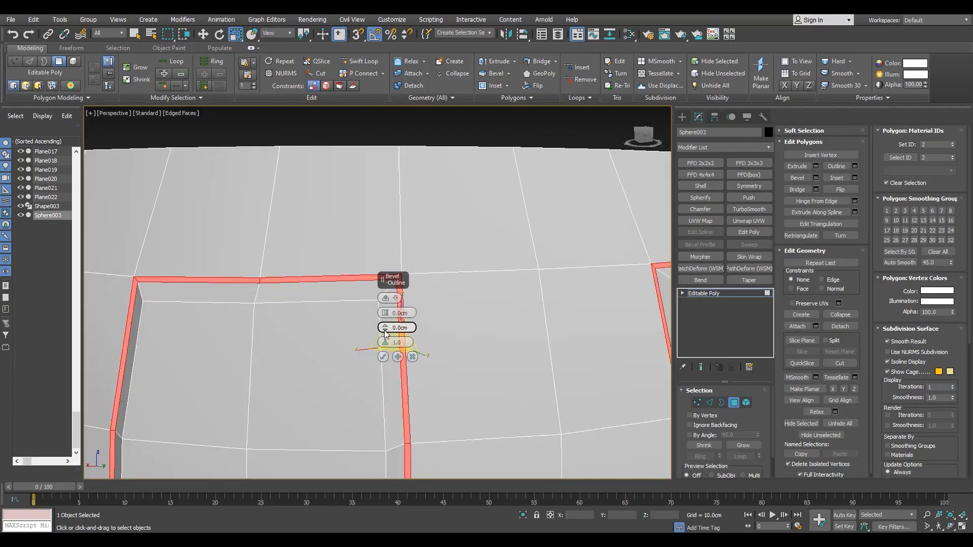
scroll(296, 357, down, 6)
alt+middle_drag(299, 352, 321, 282)
scroll(321, 281, up, 6)
click(383, 357)
scroll(383, 357, down, 6)
Connect the cross edges on the top rim's inner slope to add two concentric edge loops
alt+middle_drag(382, 357, 391, 218)
scroll(261, 287, up, 4)
scroll(391, 218, up, 3)
key(2)
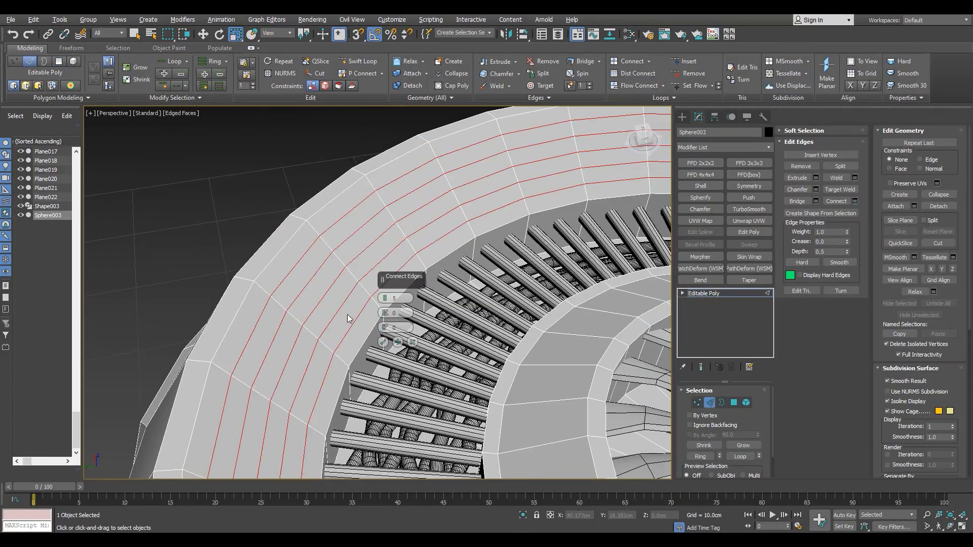
click(383, 343)
scroll(293, 267, down, 6)
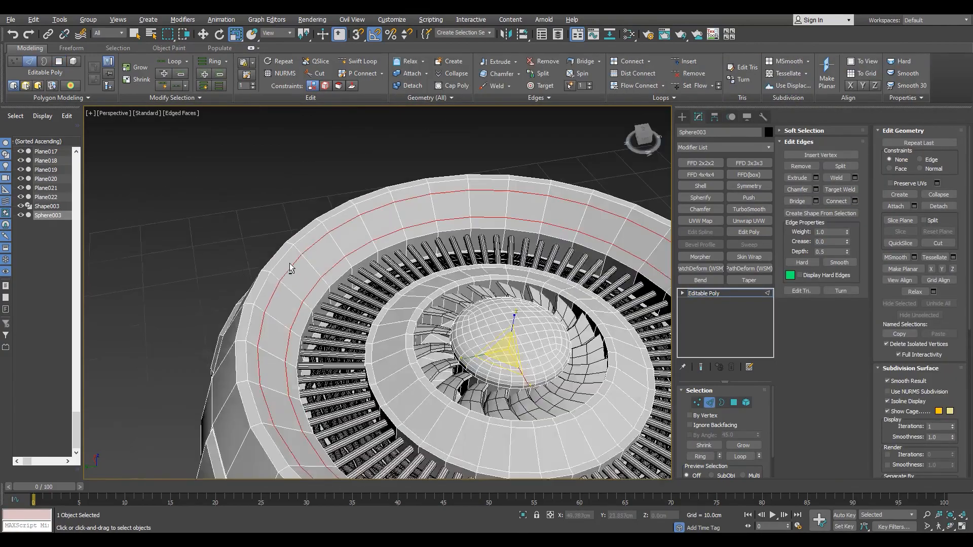
Select pairs of adjacent polygons around the rim's inner slope and inset them with a bevel outline of about -0.801 cm
alt+middle_drag(293, 267, 357, 264)
scroll(354, 225, up, 2)
key(4)
click(376, 221)
alt+middle_drag(373, 202, 311, 202)
ctrl+click(362, 212)
scroll(310, 203, up, 4)
key(ctrl+shift+b)
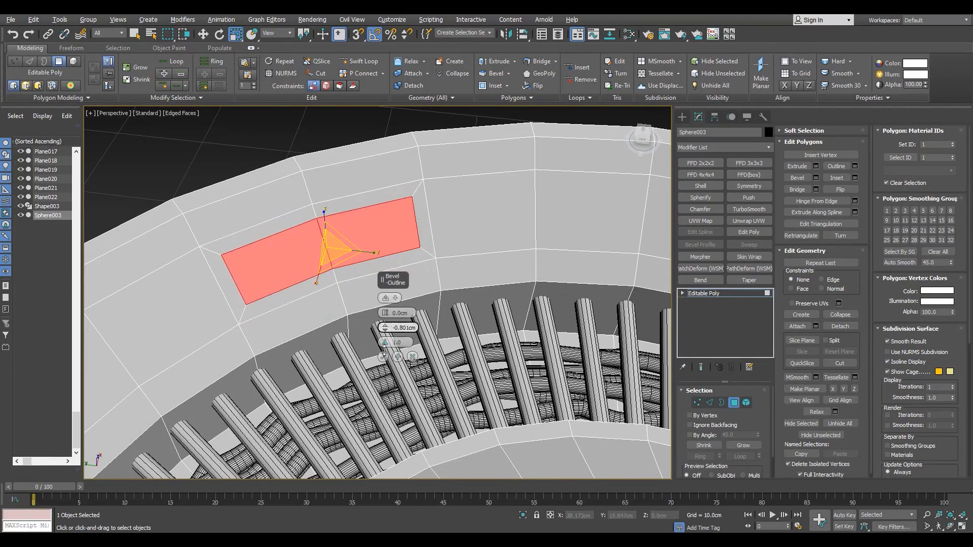
Bevel the inset rim polygons inward with a height of about -0.615 cm and an outline of about -0.501 cm
scroll(370, 301, down, 5)
alt+middle_drag(369, 301, 417, 283)
scroll(418, 282, up, 5)
click(816, 178)
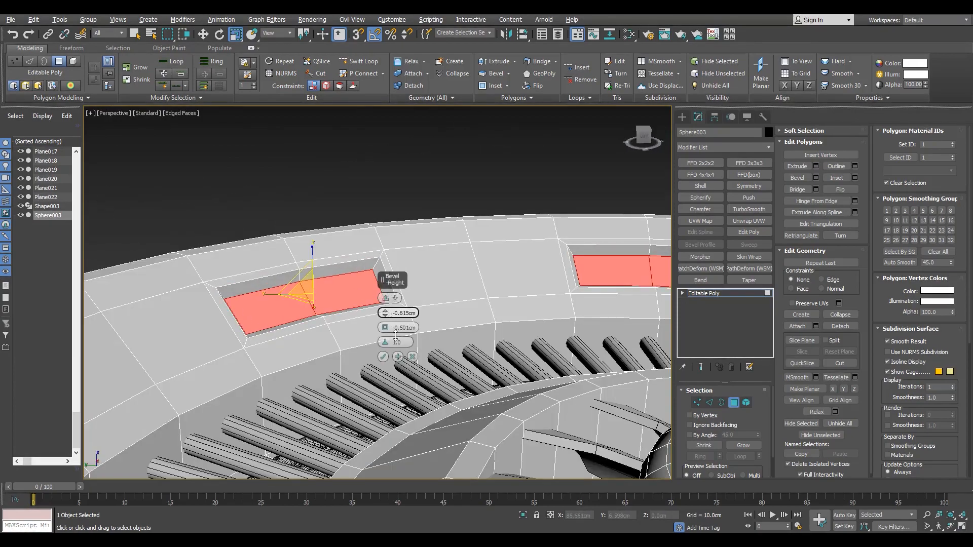
click(383, 357)
Connect the ring of edges running across the recessed slots on the rim's inner slope
alt+middle_drag(383, 357, 277, 262)
key(2)
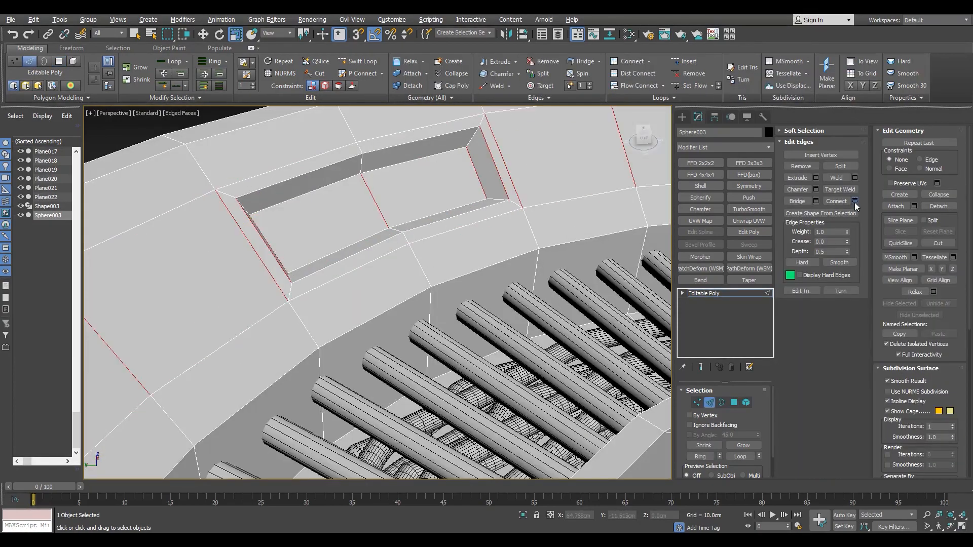
click(383, 342)
Select polygon pairs around the raised ring encircling the blades and bevel them inward, height about -0.415 cm and outline about -0.458 cm
scroll(384, 343, down, 5)
alt+middle_drag(383, 343, 434, 372)
scroll(439, 332, up, 2)
scroll(408, 320, up, 5)
key(4)
click(417, 323)
ctrl+click(394, 322)
alt+middle_drag(393, 321, 547, 298)
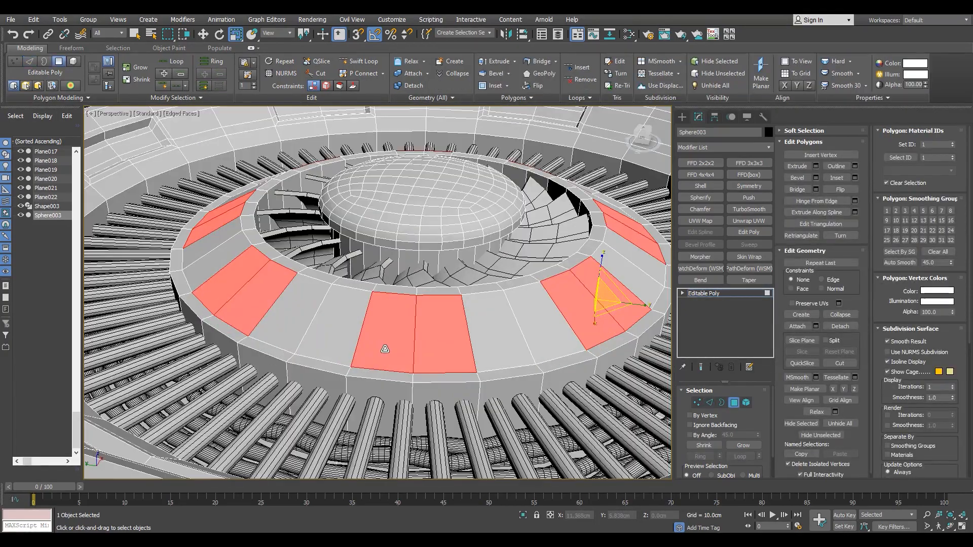
scroll(387, 348, up, 5)
alt+middle_drag(387, 348, 369, 326)
key(ctrl+shift+b)
mouse_move(385, 328)
mouse_down()
mouse_move(386, 342)
mouse_move(389, 326)
mouse_up()
right_click(384, 331)
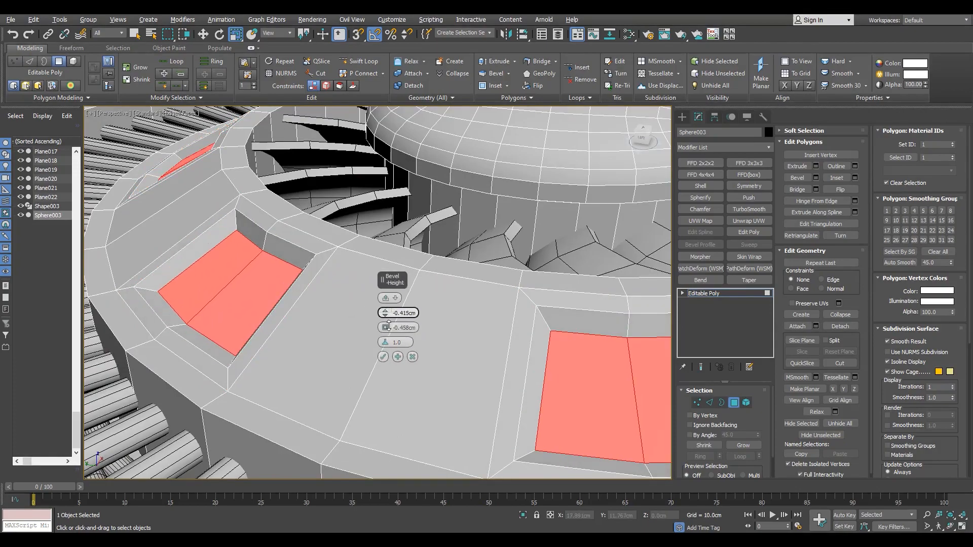
Connect the ring of edges across the sloped face of the raised ring around the blades
key(2)
click(378, 359)
key(alt+r)
click(855, 201)
click(383, 341)
Examine the recessed slots, grooves and side panels on the whole sphere without edge display
scroll(383, 341, down, 8)
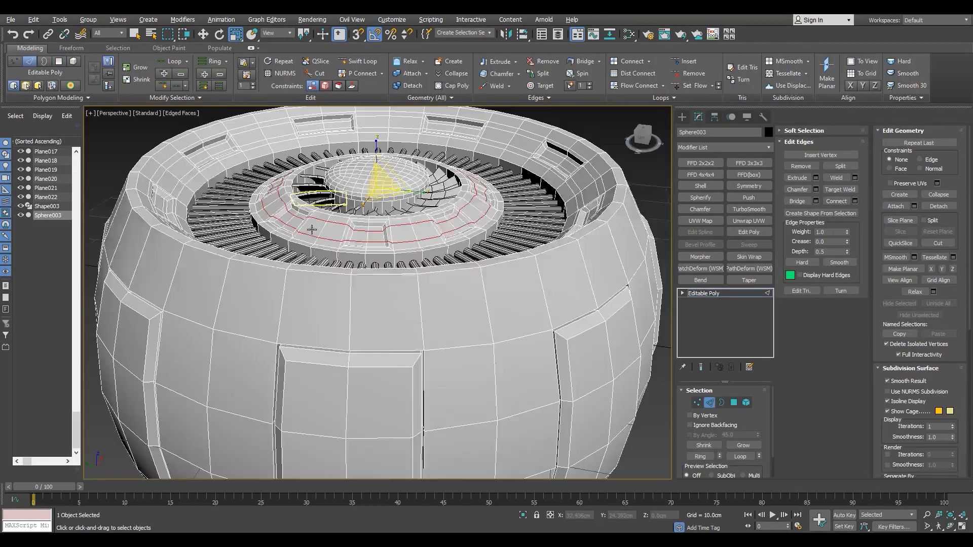
scroll(306, 222, up, 8)
mouse_move(375, 198)
alt+middle_down()
mouse_move(306, 221)
mouse_move(284, 259)
mouse_move(324, 239)
mouse_move(263, 230)
mouse_move(355, 243)
mouse_move(375, 330)
alt+middle_up()
scroll(317, 237, down, 5)
scroll(304, 233, down, 6)
key(F4)
scroll(355, 244, up, 5)
scroll(365, 253, down, 5)
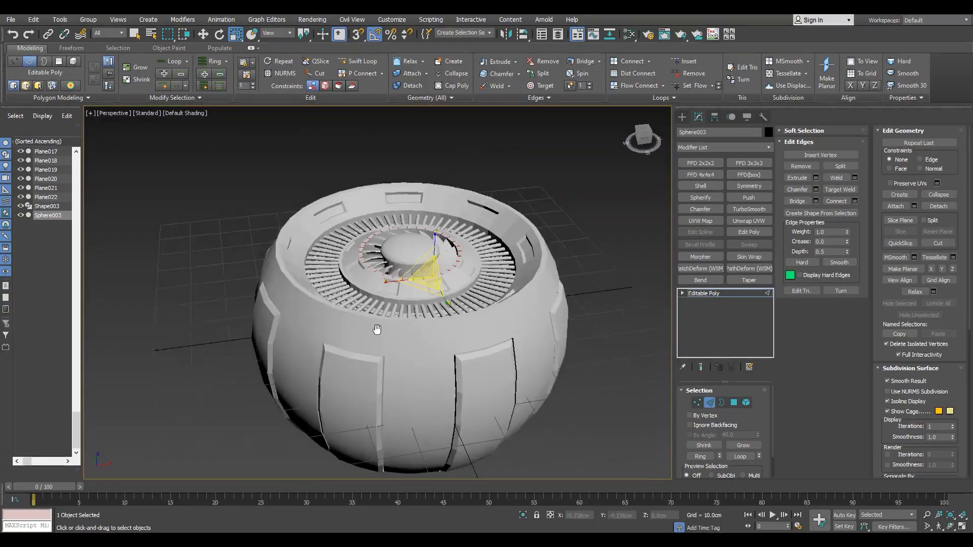
Select the ring of short edges across the sphere's narrow top rim and connect them with two edge loops
scroll(424, 287, up, 8)
alt+middle_drag(424, 287, 432, 300)
click(432, 299)
key(alt+r)
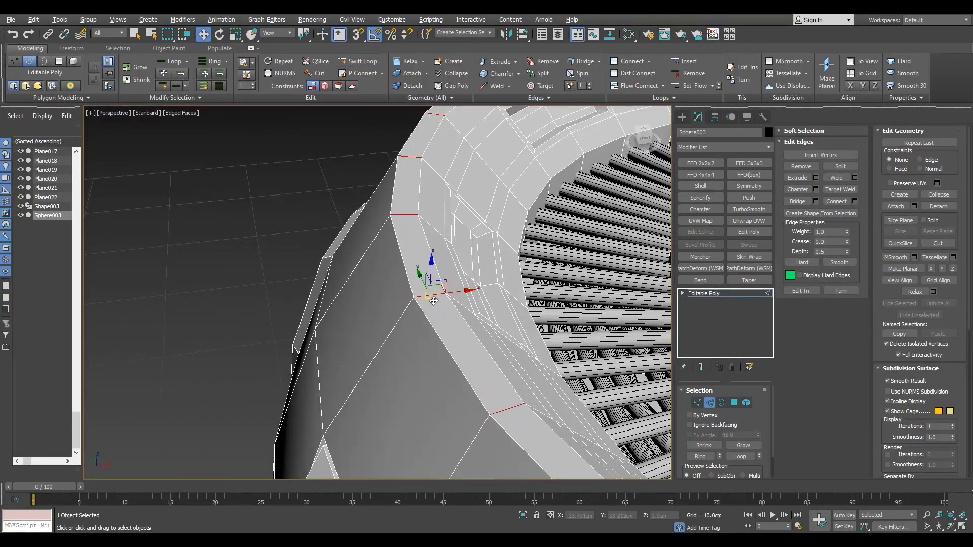
key(ctrl+shift+e)
Select the middle polygon loop on the top rim and bevel it to a height of -0.415 cm
scroll(417, 221, up, 3)
key(4)
click(404, 229)
shift+click(399, 201)
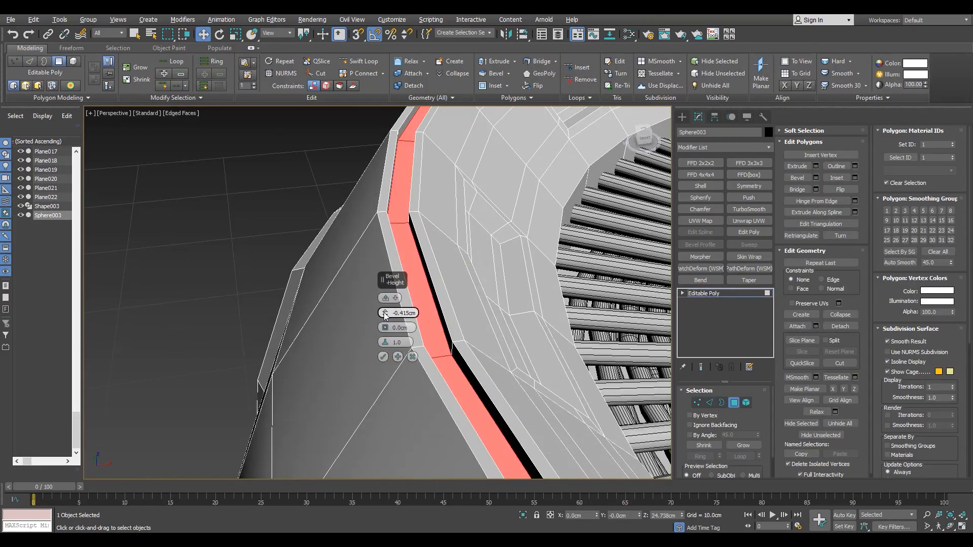
click(383, 357)
Inspect the top rim's groove in plain shading from several views
scroll(385, 325, down, 8)
click(598, 284)
key(F4)
scroll(573, 291, up, 3)
mouse_move(583, 319)
alt+middle_down()
mouse_move(573, 291)
mouse_move(508, 304)
alt+middle_up()
scroll(508, 304, up, 4)
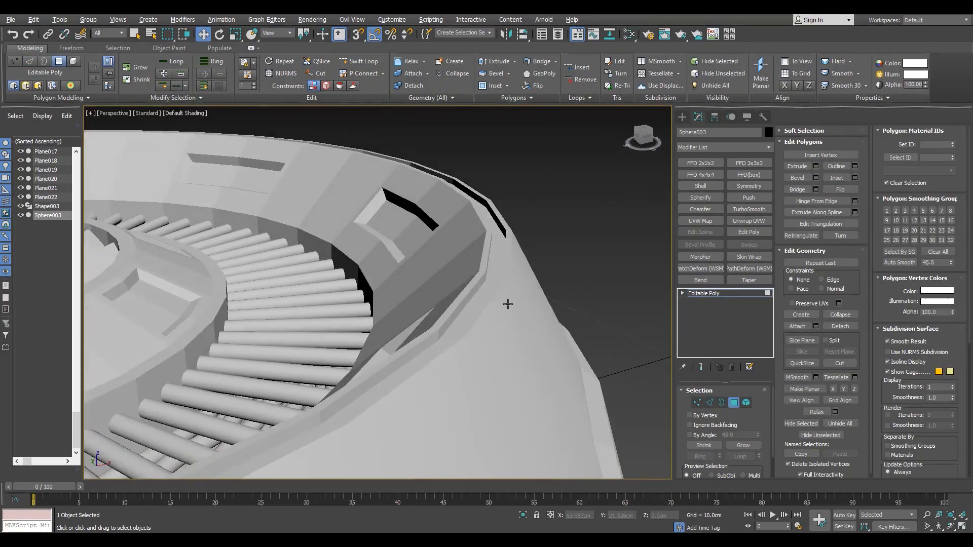
scroll(508, 304, down, 8)
Connect the edges across the raised ring's narrow outer border with 2 segments and a pinch of 25
key(F4)
alt+middle_drag(355, 289, 367, 318)
scroll(367, 317, up, 8)
key(2)
click(395, 315)
key(alt+r)
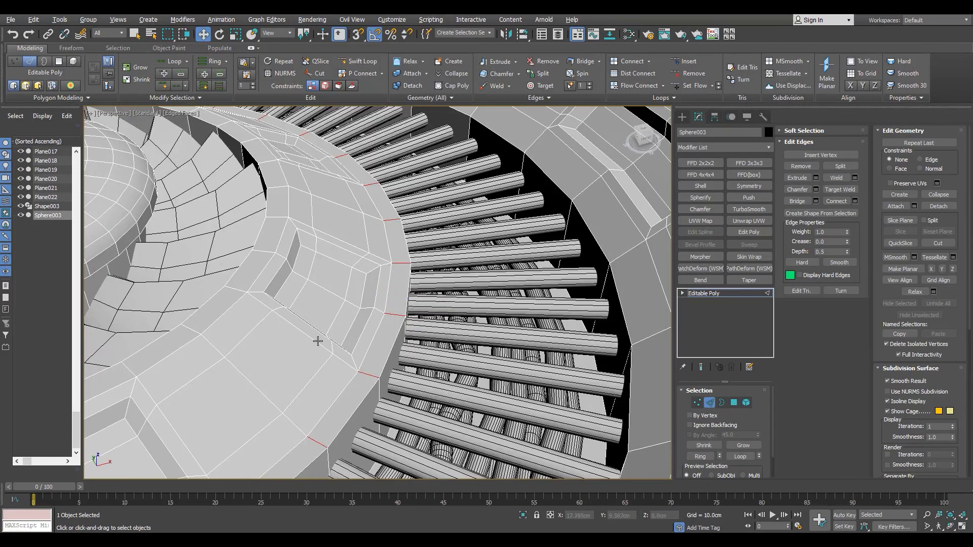
key(ctrl+shift+e)
scroll(317, 341, up, 3)
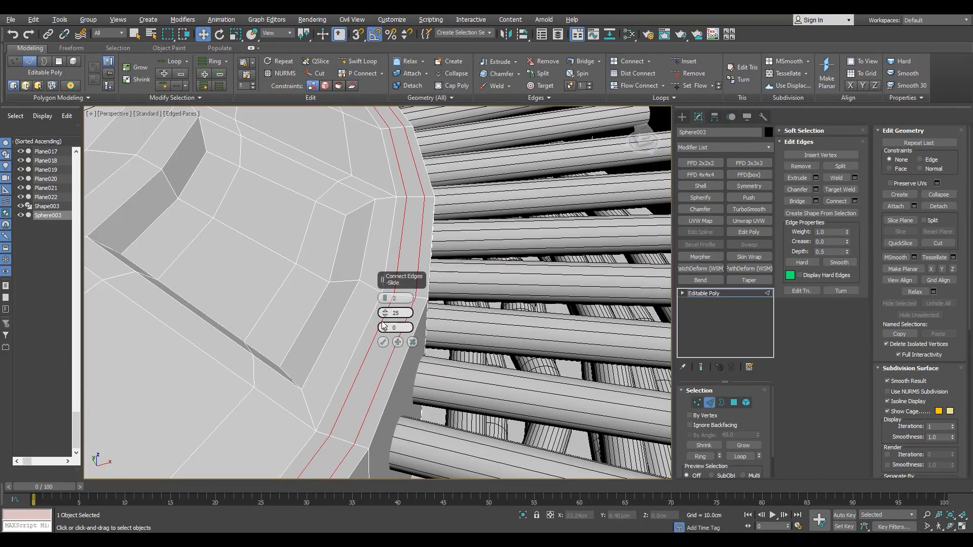
Select the middle polygon loop on the raised ring's outer border and bevel it to a height of -0.415 cm
key(4)
click(401, 306)
shift+click(406, 276)
scroll(401, 283, down, 5)
key(ctrl+shift+b)
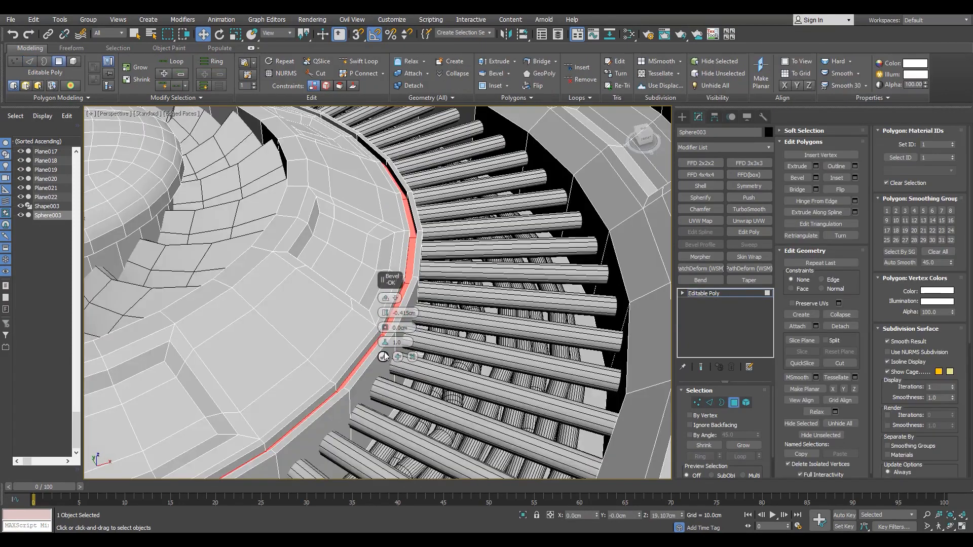
click(383, 356)
Select the ring of vertical edges around the domed button's lower band and connect them with two edge loops
key(F4)
mouse_move(461, 283)
alt+middle_down()
mouse_move(347, 295)
mouse_move(332, 249)
alt+middle_up()
scroll(348, 295, up, 6)
key(F4)
key(2)
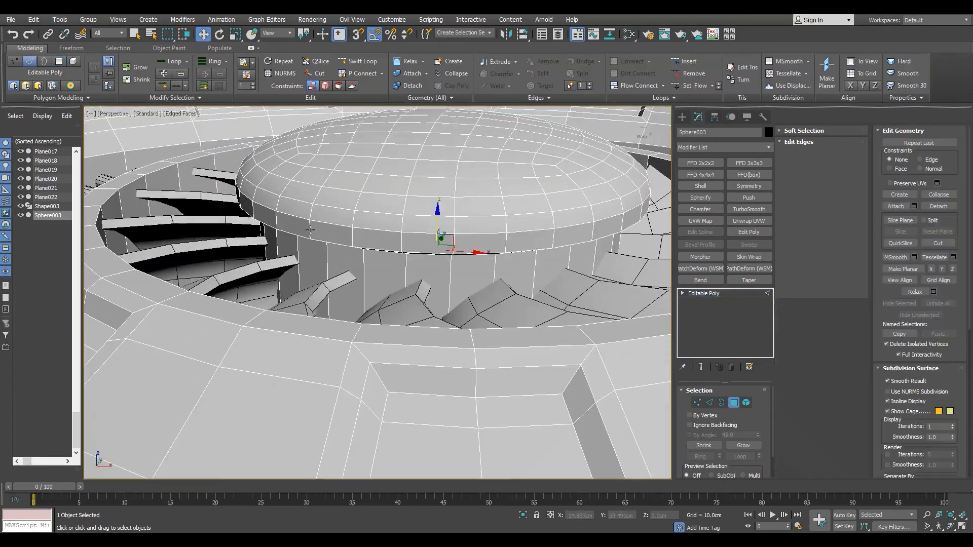
click(311, 254)
key(alt+r)
key(ctrl+shift+w)
key(ctrl+shift+e)
scroll(368, 297, up, 3)
Select the middle polygon loop around the domed button's lower band and bevel it, adjusting the height
key(4)
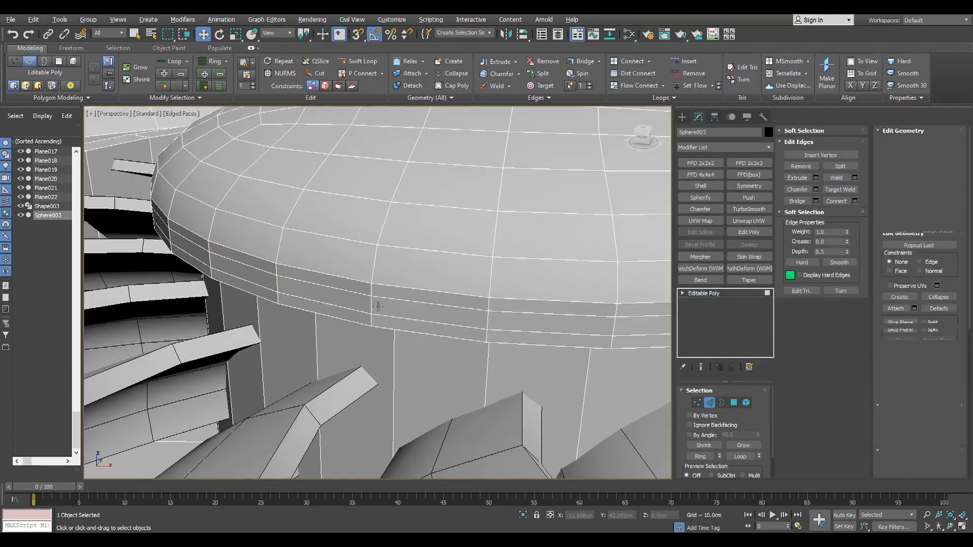
click(377, 304)
shift+click(359, 302)
key(ctrl+shift+b)
drag(385, 313, 389, 305)
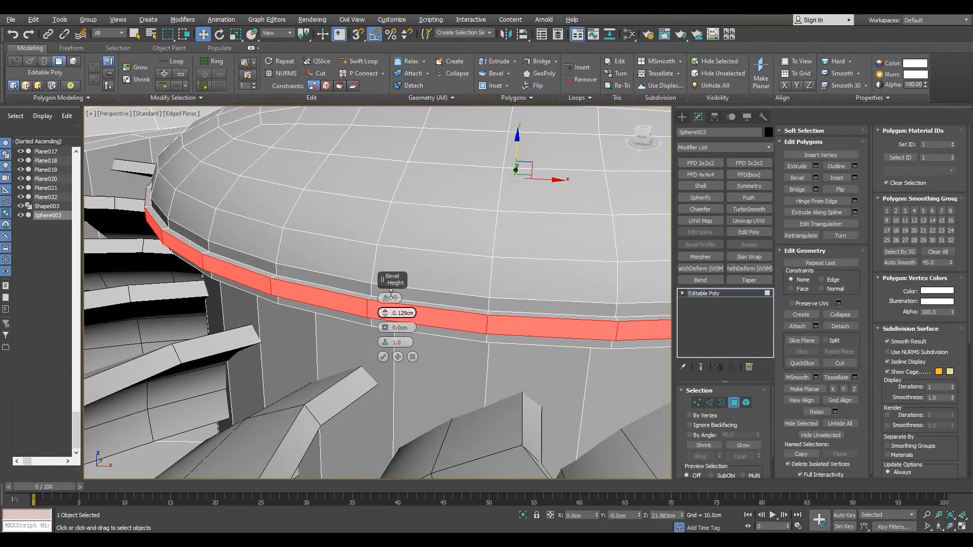
scroll(387, 305, down, 5)
alt+middle_drag(550, 272, 510, 281)
scroll(511, 280, up, 4)
drag(385, 313, 386, 328)
alt+middle_drag(446, 299, 459, 259)
scroll(459, 259, up, 3)
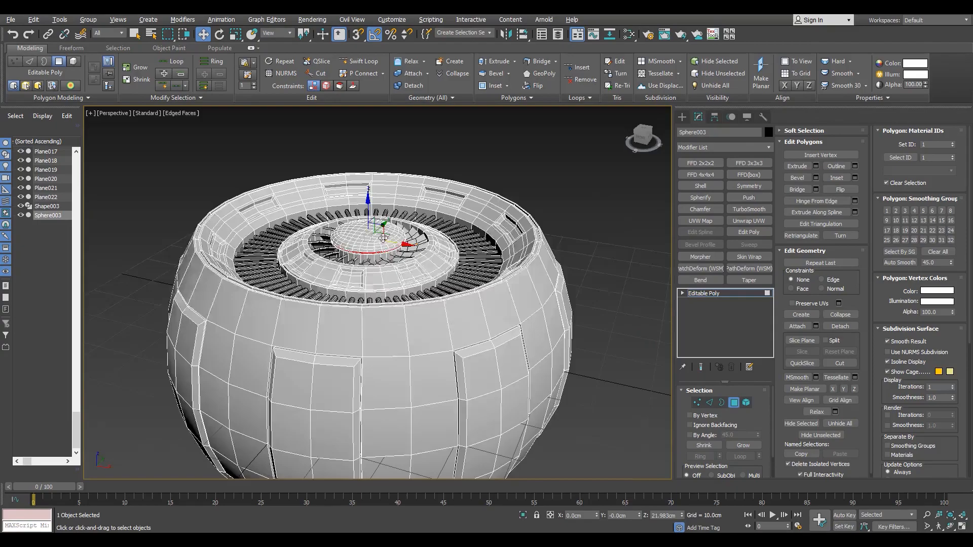
Try to round the four central polygons of the dome with GeoPoly and bevel them, height -0.358 cm and outline -0.387 cm
scroll(365, 266, up, 6)
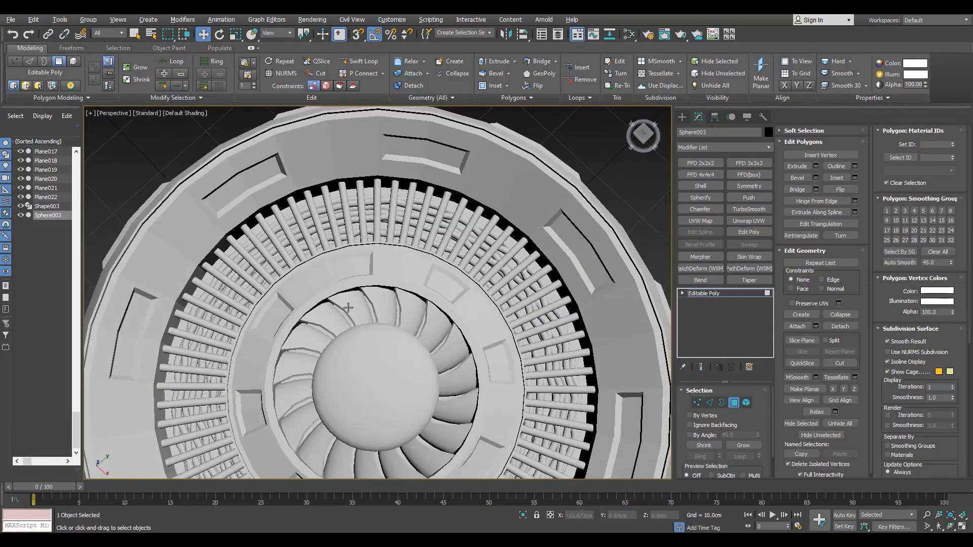
alt+middle_drag(348, 308, 314, 283)
scroll(313, 284, down, 3)
scroll(362, 310, up, 6)
key(F4)
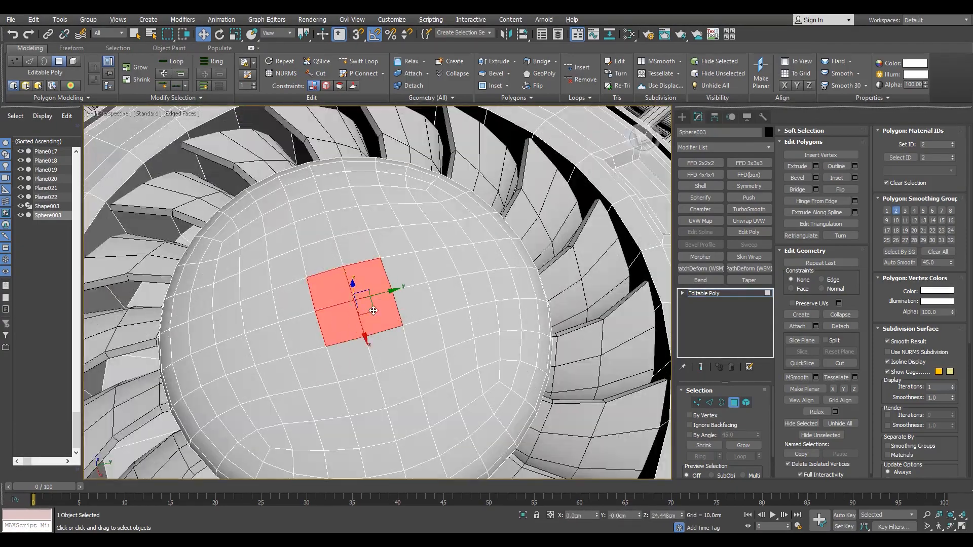
click(540, 73)
mouse_move(342, 325)
alt+middle_down()
mouse_move(310, 309)
mouse_move(355, 276)
mouse_move(354, 317)
alt+middle_up()
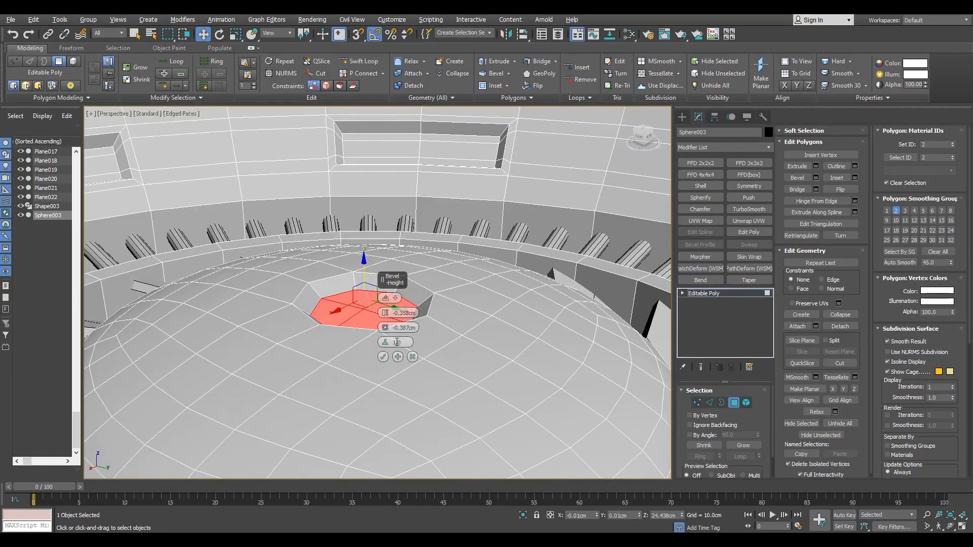
Grow the dome's central selection to four by four polygons, round it with GeoPoly and bevel a recessed ring around its centre
click(756, 446)
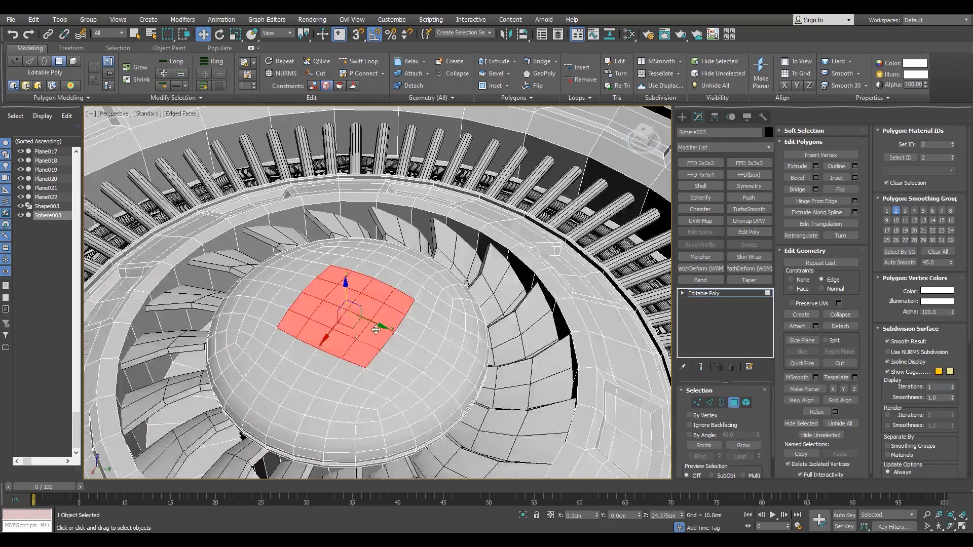
scroll(375, 315, up, 2)
alt+middle_drag(374, 315, 336, 338)
key(ctrl+shift+b)
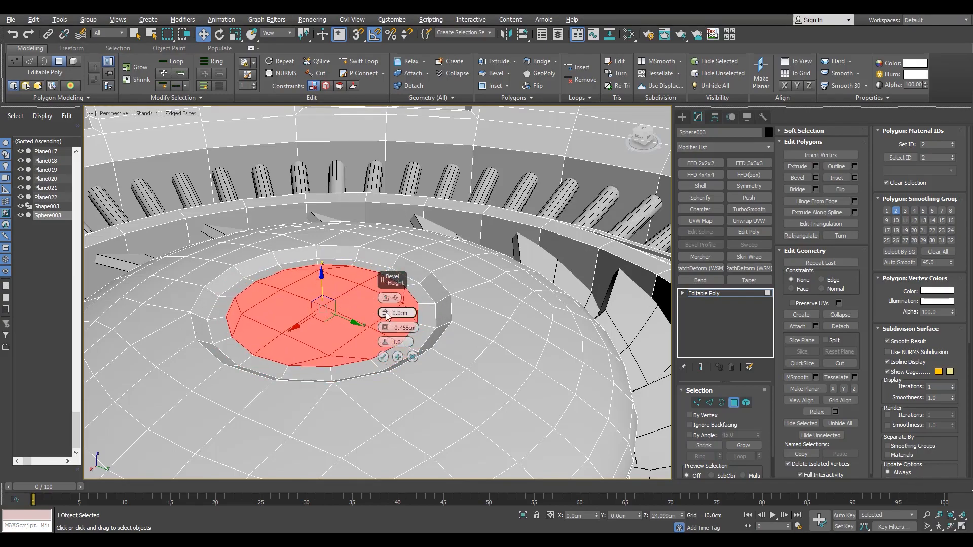
click(384, 356)
Inspect the circular detail on top of the dome with edge display off
scroll(380, 350, down, 6)
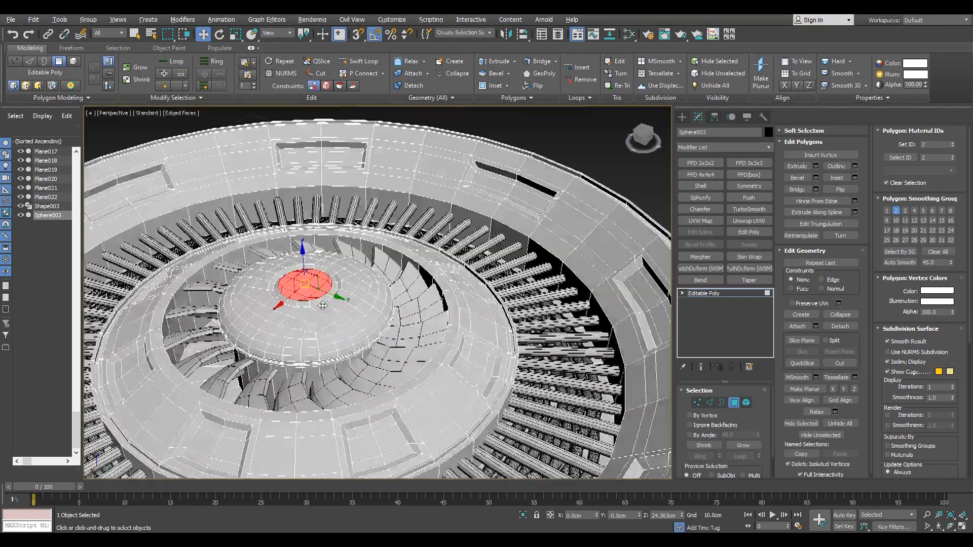
alt+middle_drag(377, 314, 324, 304)
scroll(344, 349, up, 5)
key(F4)
scroll(337, 344, down, 3)
scroll(325, 304, up, 5)
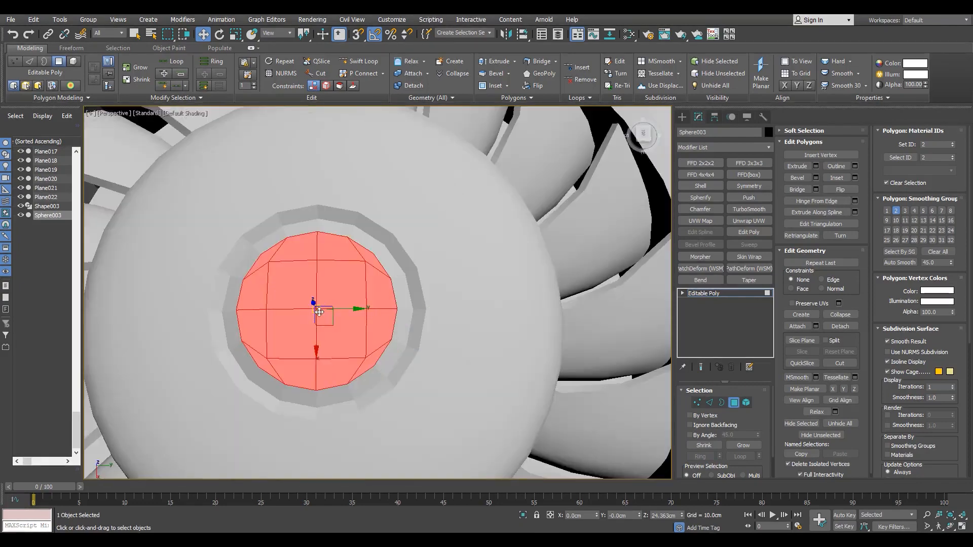
Bevel the dome's round centre polygons again with a slight inward outline
key(F4)
key(ctrl+shift+b)
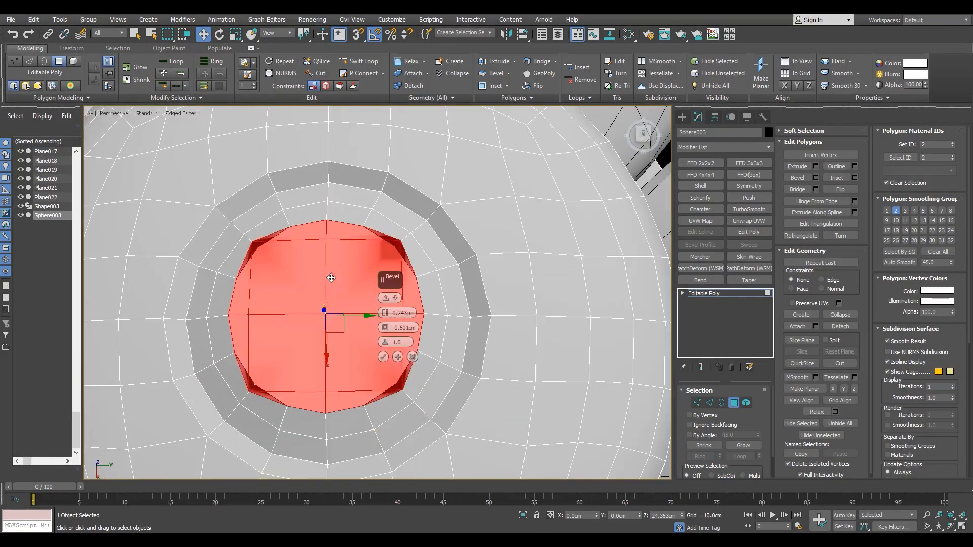
right_click(386, 314)
right_click(385, 328)
drag(385, 328, 386, 332)
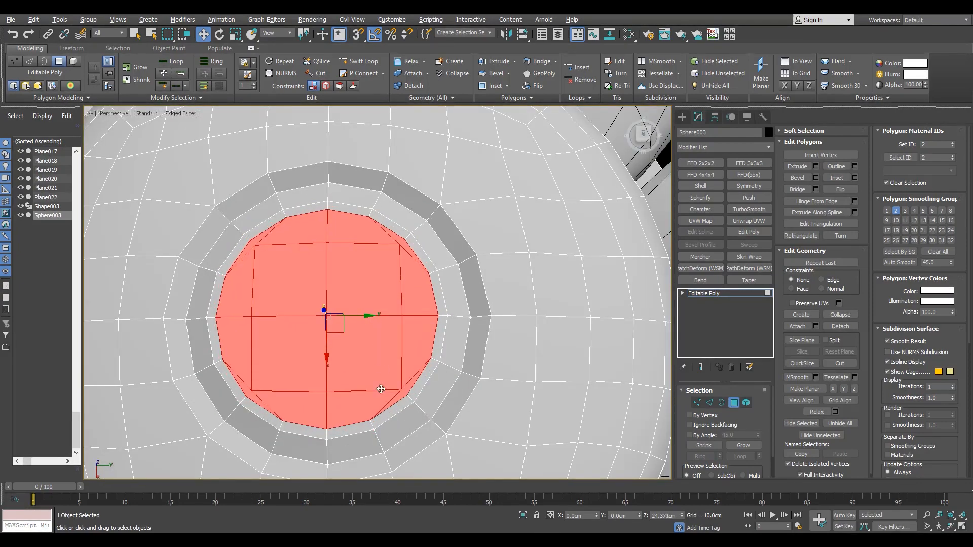
Replace the dome's round centre polygons with a cap whose border vertices are connected into a grid
key(1)
key(4)
key(Delete)
key(1)
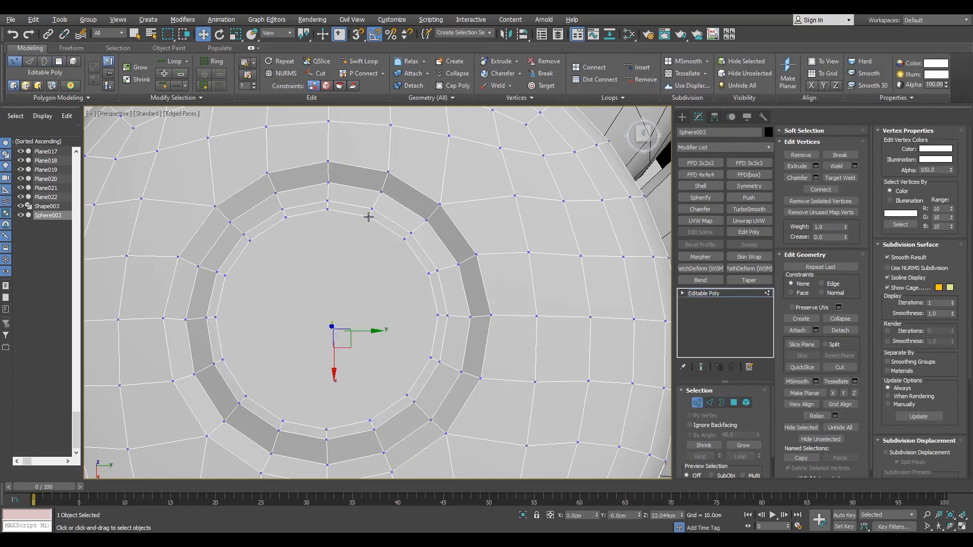
ctrl+click(287, 421)
key(ctrl+shift+e)
alt+middle_drag(307, 387, 375, 330)
scroll(443, 319, up, 3)
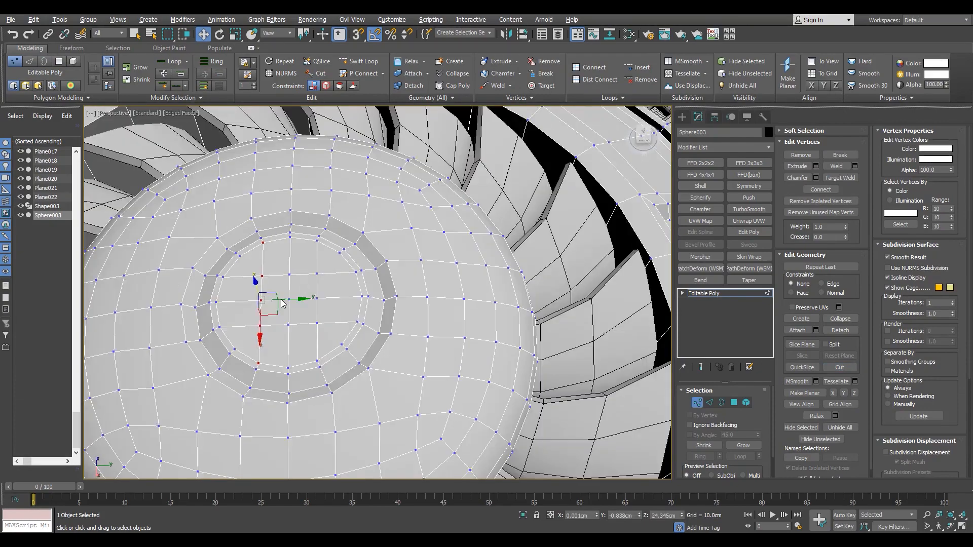
Select the two central columns of polygons running across the new circular cap
scroll(417, 284, up, 5)
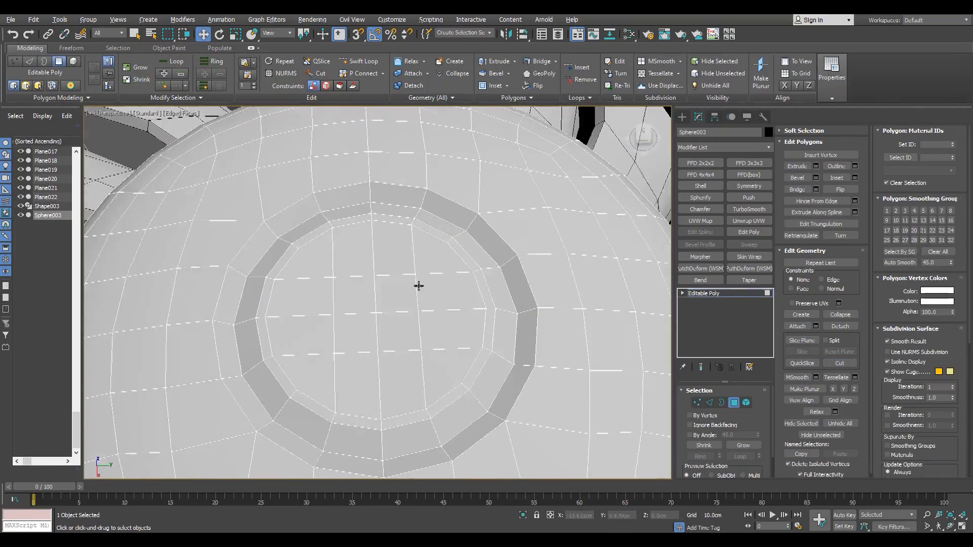
scroll(413, 348, down, 5)
scroll(414, 334, up, 5)
ctrl+click(414, 334)
ctrl+click(418, 377)
ctrl+click(376, 416)
ctrl+click(412, 420)
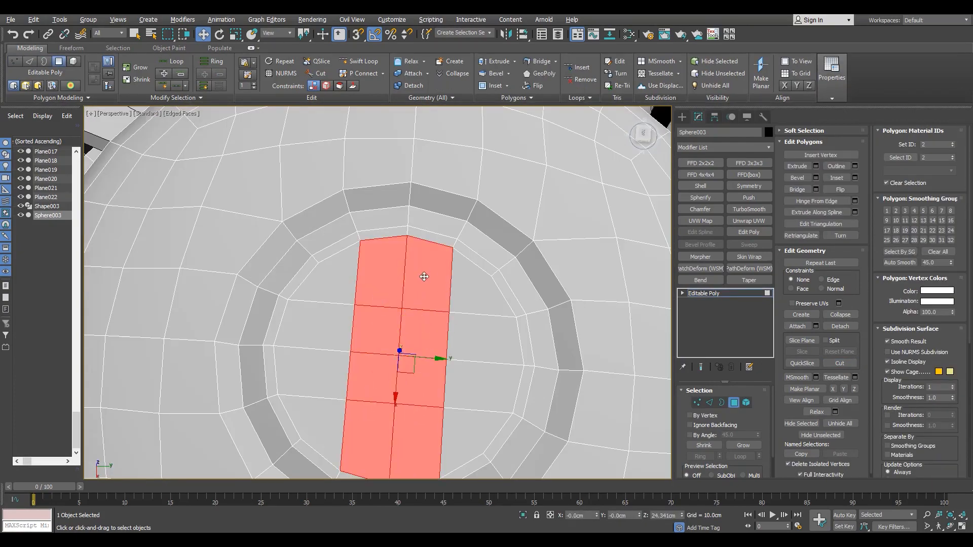
Select the edges along the sides of the circular cap and scale them to adjust its outline
alt+middle_drag(424, 277, 531, 384)
key(2)
click(530, 386)
ctrl+click(530, 363)
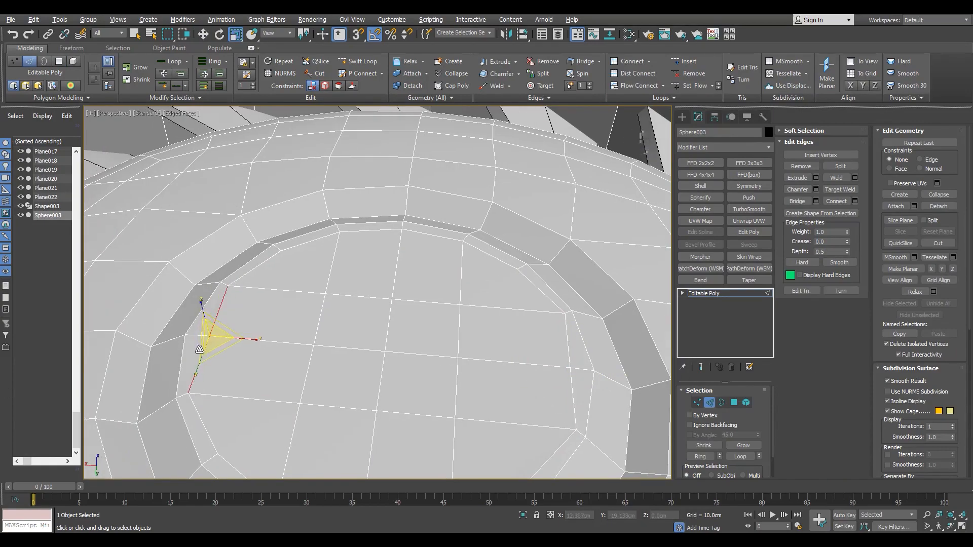
scroll(200, 349, down, 5)
scroll(213, 334, up, 6)
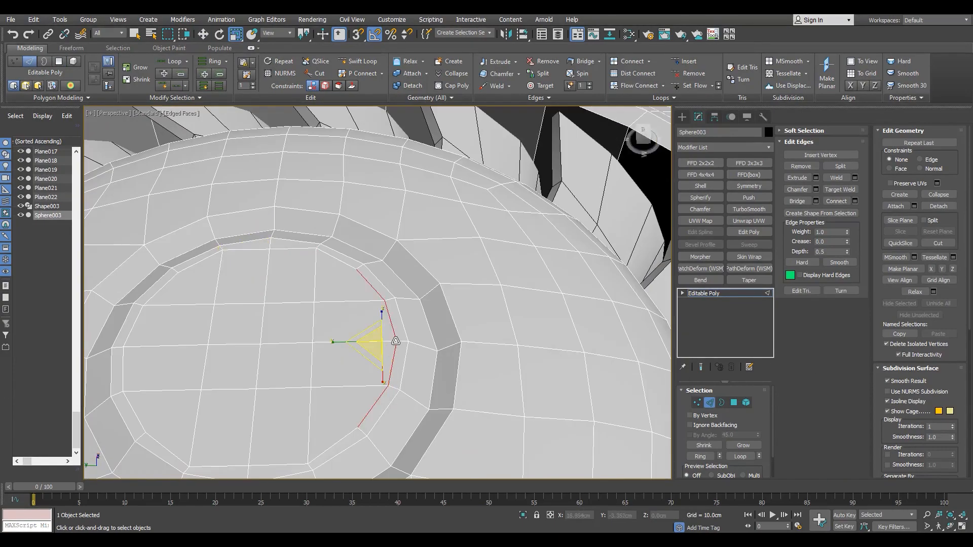
alt+middle_drag(393, 328, 405, 368)
click(167, 339)
Scale down the cross-shaped polygon group in the middle of the cap and bevel it into a recess
key(4)
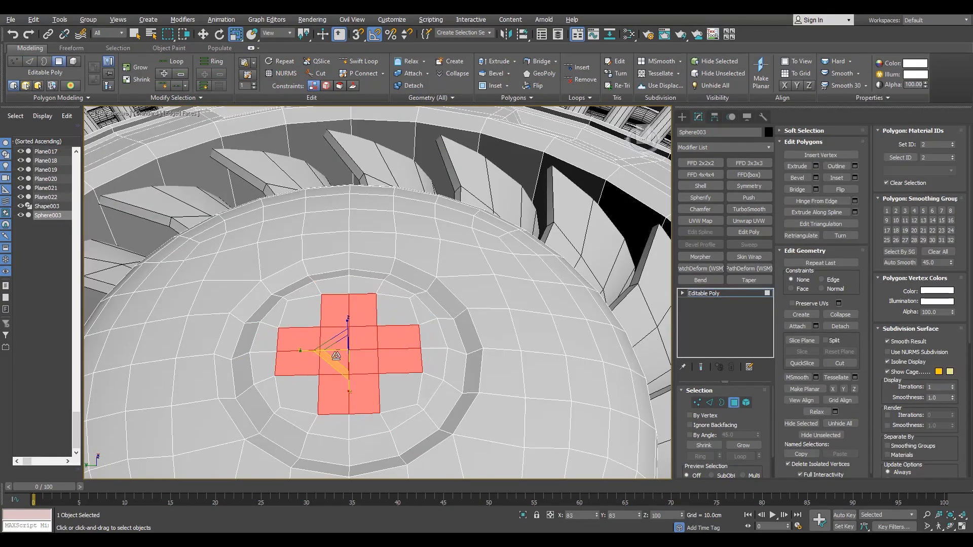
alt+middle_drag(336, 356, 402, 408)
scroll(390, 400, up, 2)
key(shift+b)
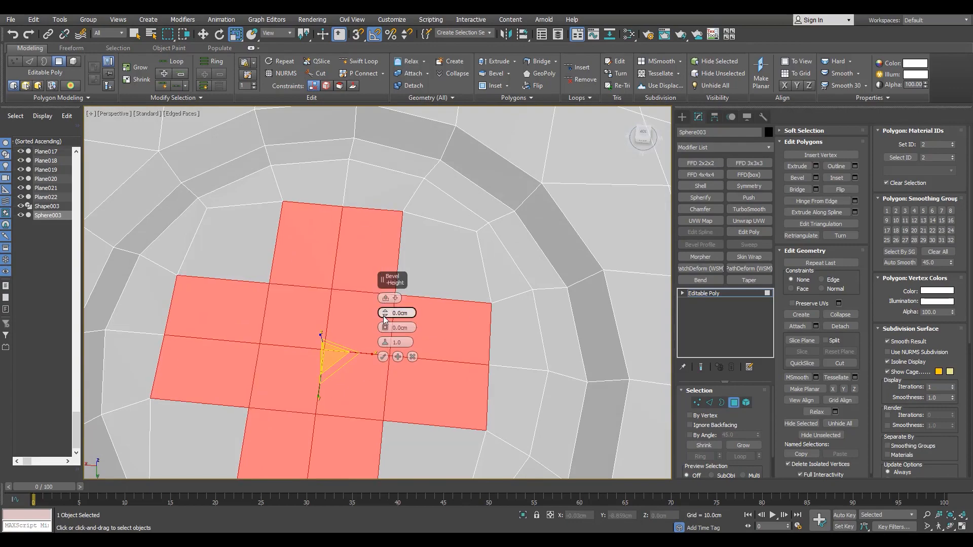
scroll(387, 325, down, 2)
Reshape the corners of the cross recess and bevel the star-shaped centre polygons, height 0.343 cm and outline -0.286 cm
key(2)
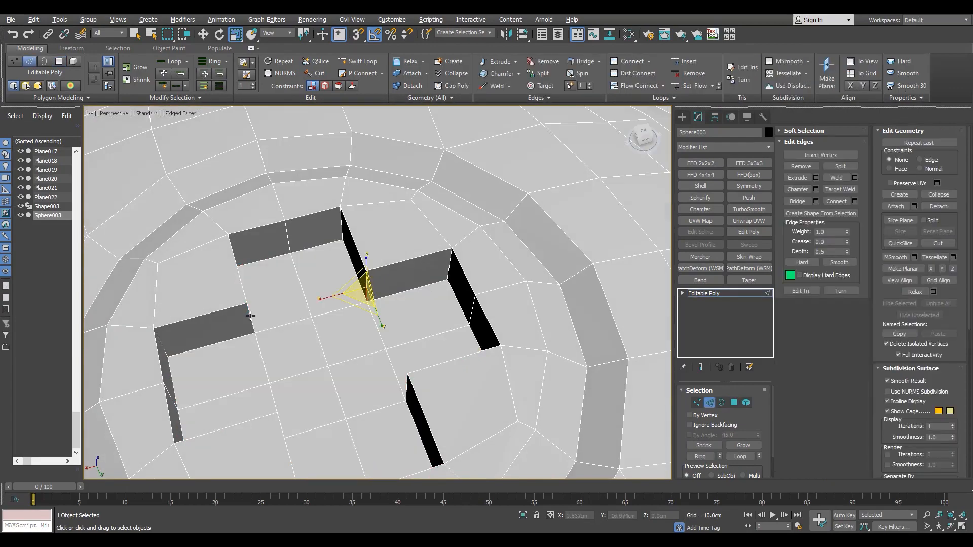
alt+middle_drag(387, 325, 286, 350)
key(1)
scroll(232, 339, down, 2)
scroll(290, 354, up, 2)
key(4)
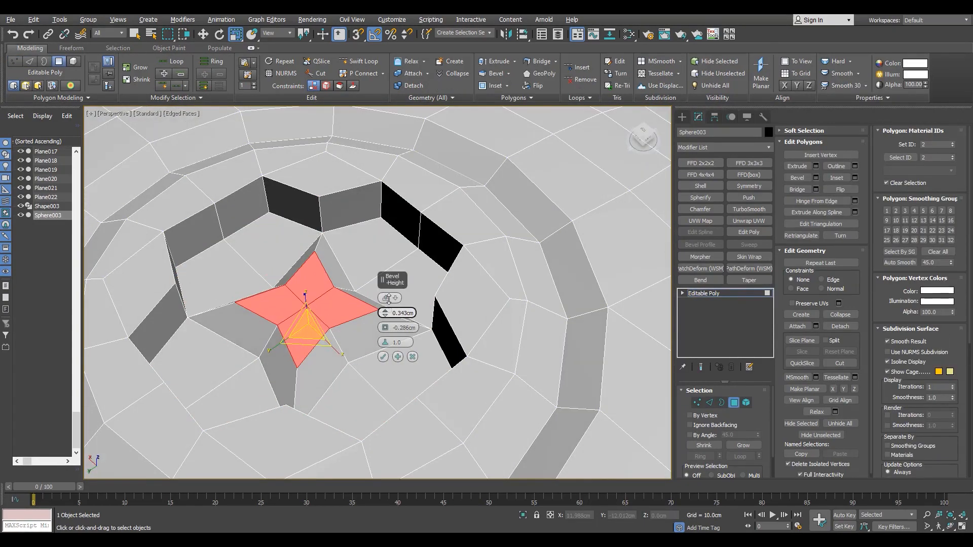
scroll(388, 298, down, 4)
alt+middle_drag(388, 298, 409, 337)
Select the narrow polygon loop around the outside of the blade ring and bevel it
scroll(343, 286, down, 2)
scroll(393, 318, up, 5)
scroll(358, 276, down, 3)
scroll(370, 294, up, 6)
key(2)
key(4)
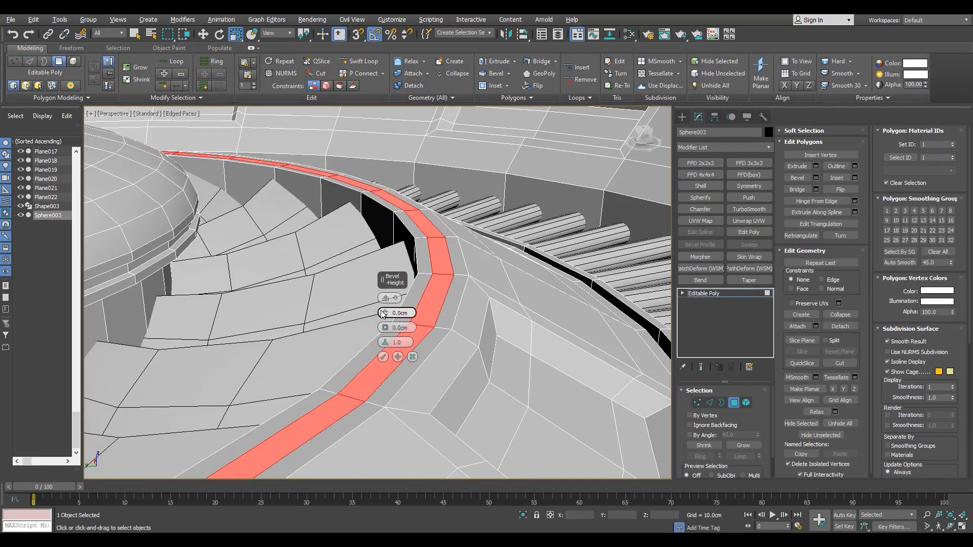
click(383, 357)
scroll(525, 219, down, 4)
key(F4)
key(6)
Select the star-shaped polygons in the dome's recess and lower them to the recess floor with vertex snapping
alt+middle_drag(645, 306, 457, 329)
key(r)
scroll(328, 353, up, 6)
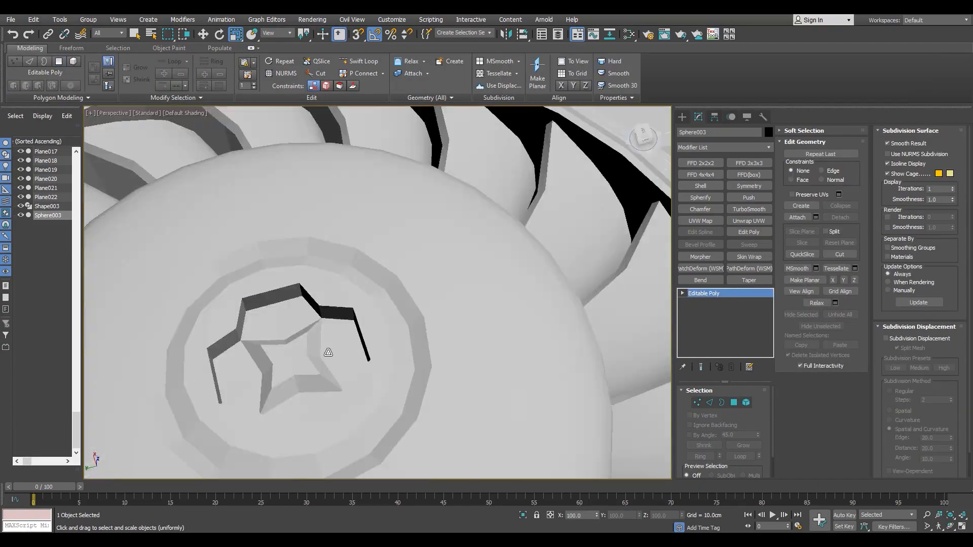
key(F4)
scroll(355, 324, up, 5)
key(4)
click(351, 321)
click(743, 445)
alt+middle_drag(386, 355, 389, 365)
alt+middle_drag(370, 314, 373, 304)
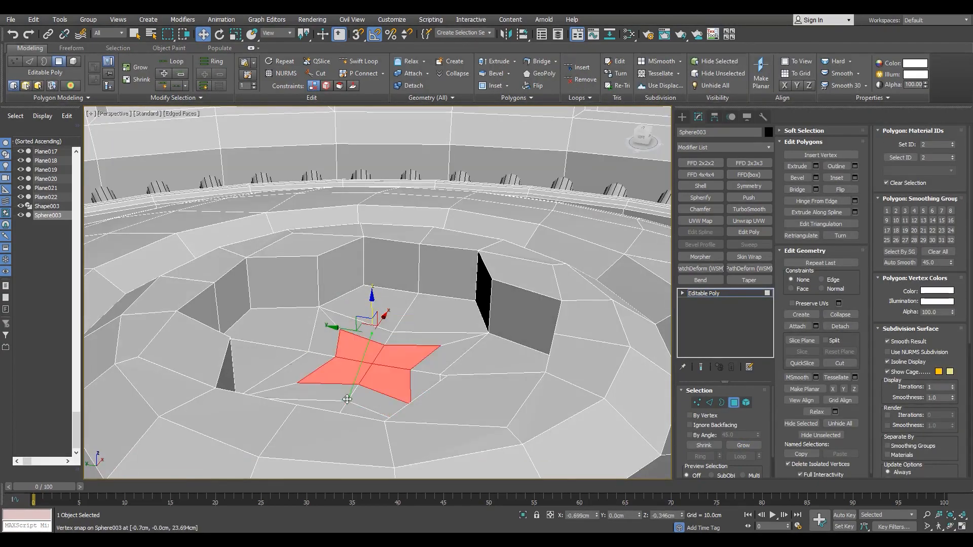
Insert an edge loop around the star in the recess with Swift Loop
alt+middle_drag(346, 400, 375, 411)
key(alt+shift+w)
scroll(449, 405, down, 5)
scroll(456, 407, up, 3)
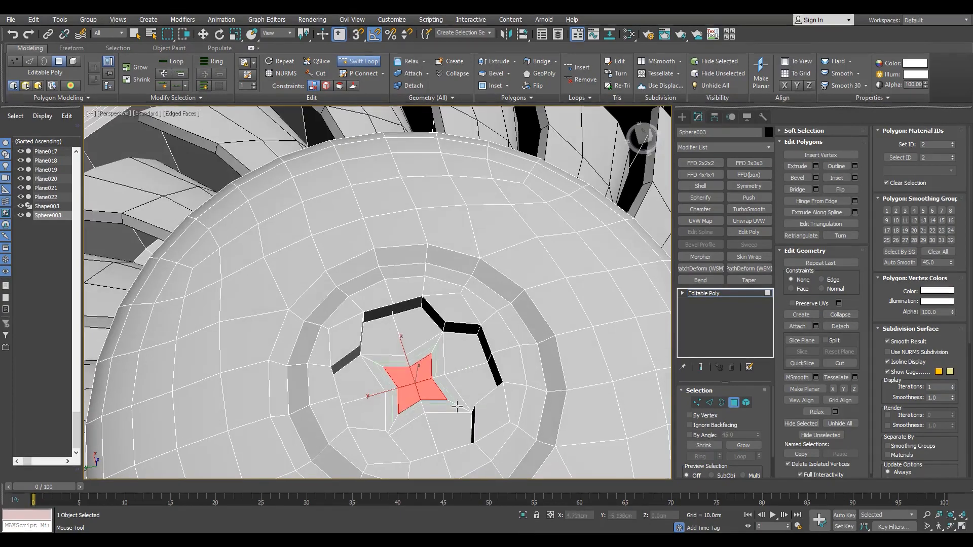
key(w)
scroll(446, 400, up, 3)
alt+middle_drag(403, 391, 480, 383)
scroll(480, 382, up, 3)
click(384, 356)
mouse_move(406, 339)
alt+middle_down()
mouse_move(434, 367)
mouse_move(377, 350)
mouse_move(424, 396)
mouse_move(428, 369)
mouse_move(446, 393)
mouse_move(462, 383)
alt+middle_up()
scroll(430, 375, down, 6)
key(F4)
scroll(426, 375, up, 2)
key(F4)
Select two edge loops around the outer slope of the dome
key(2)
double_click(483, 426)
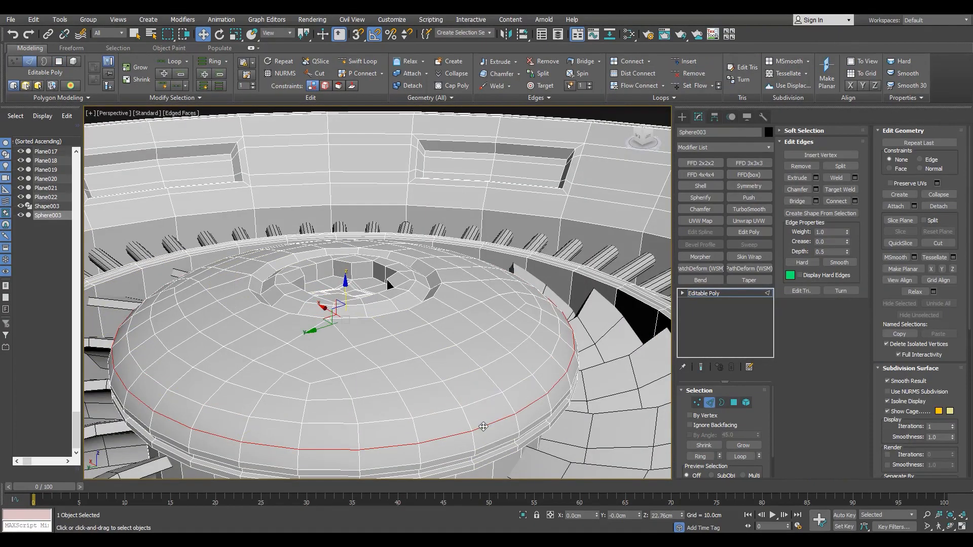
ctrl+double_click(481, 400)
Try to extrude the two selected edge loops, height 0.114 cm and width 0.129 cm
click(816, 178)
right_click(385, 299)
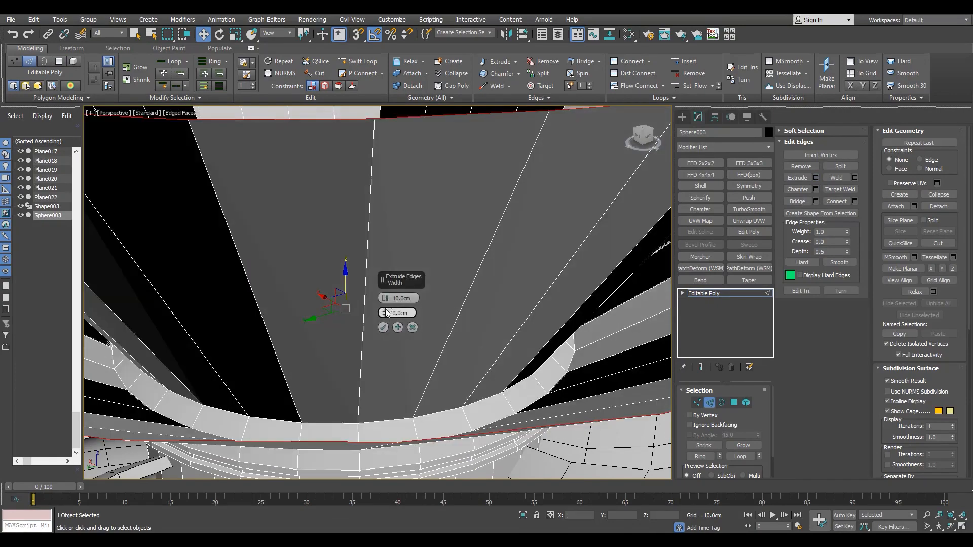
right_click(385, 313)
drag(385, 313, 385, 296)
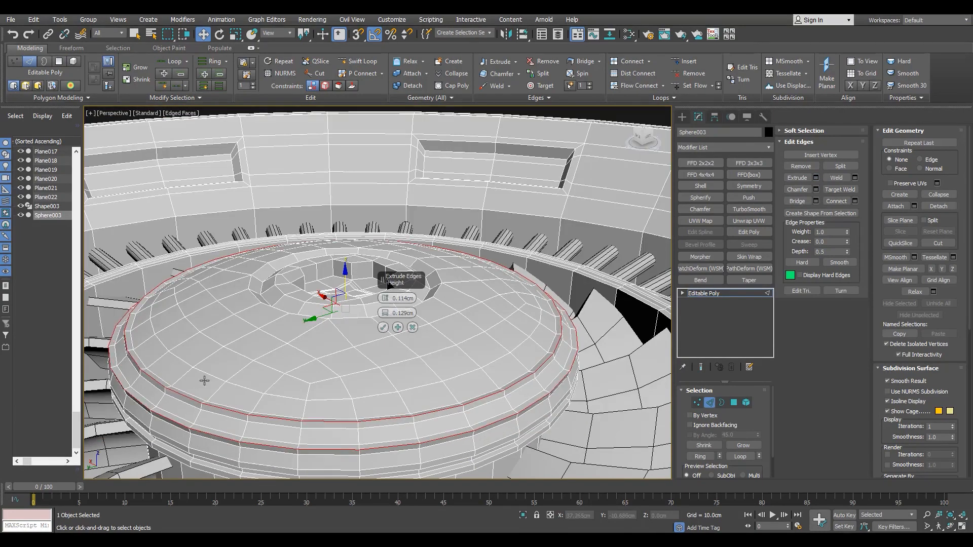
alt+middle_drag(205, 380, 282, 403)
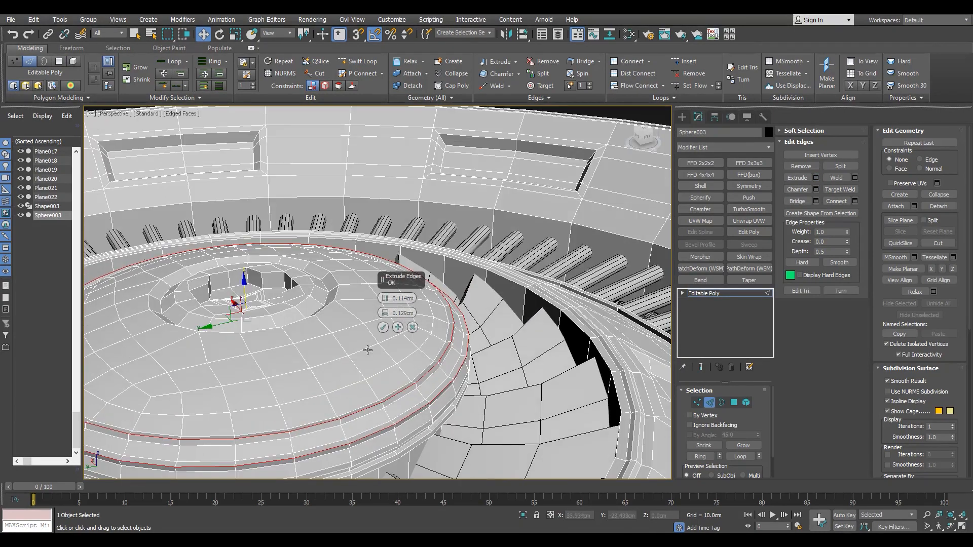
key(ctrl+z)
Add a third, inner edge loop to the selection and extrude all three loops around the dome
ctrl+double_click(407, 357)
alt+middle_drag(395, 374, 340, 387)
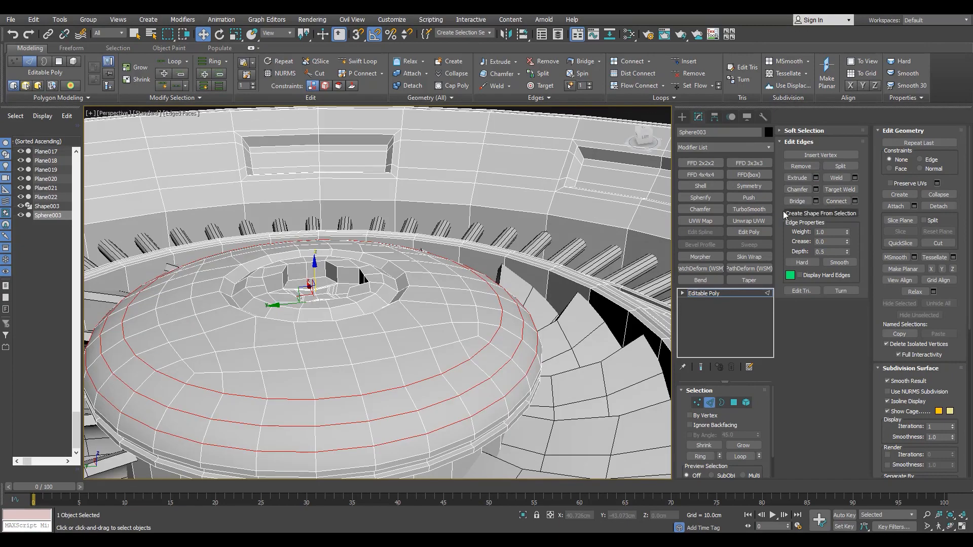
click(816, 178)
click(385, 327)
Connect a single-segment edge loop through each of the two bands between the extruded loops and select their vertices
middle_drag(127, 378, 212, 352)
scroll(213, 352, up, 3)
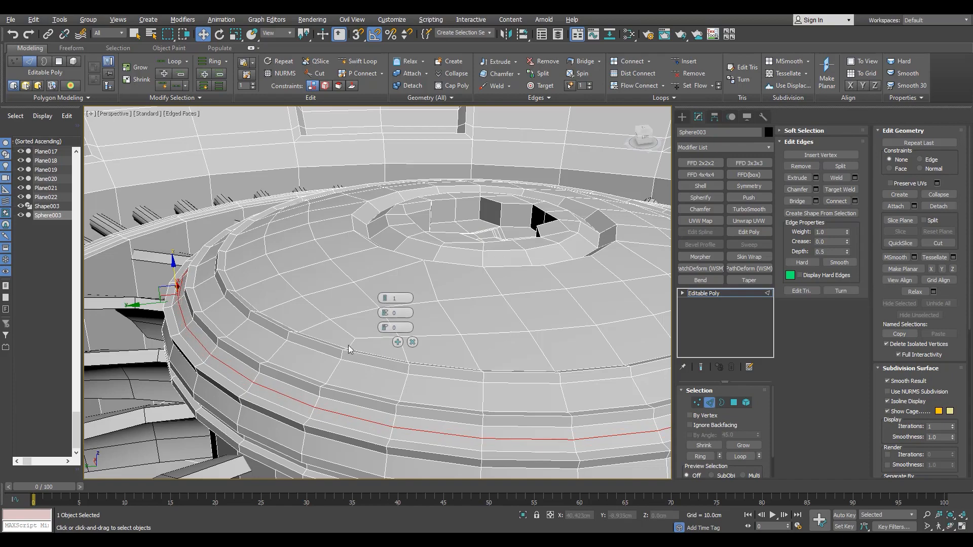
alt+middle_drag(236, 370, 275, 368)
click(271, 384)
click(278, 346)
ctrl+click(698, 402)
key(r)
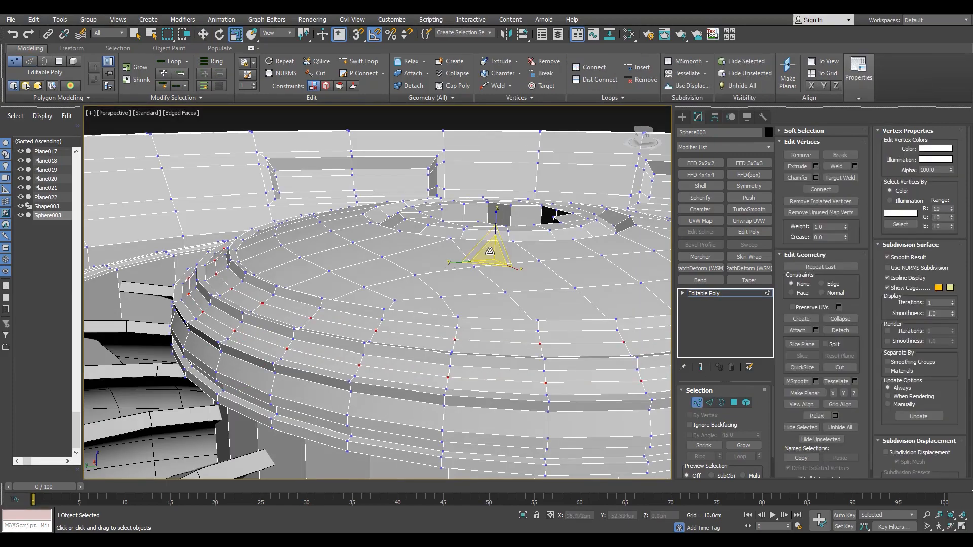
Try to scale the vertices of the two new band loops uniformly
drag(493, 257, 491, 253)
alt+middle_drag(440, 317, 436, 301)
key(ctrl+z)
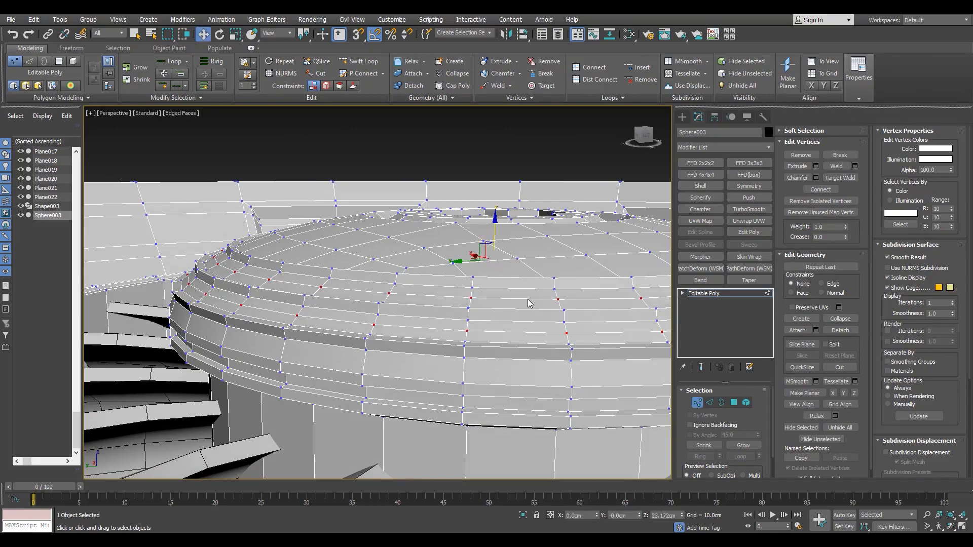
Try to move the two new band edge loops vertically with the Normal constraint
key(2)
drag(495, 241, 496, 242)
alt+middle_drag(495, 242, 507, 265)
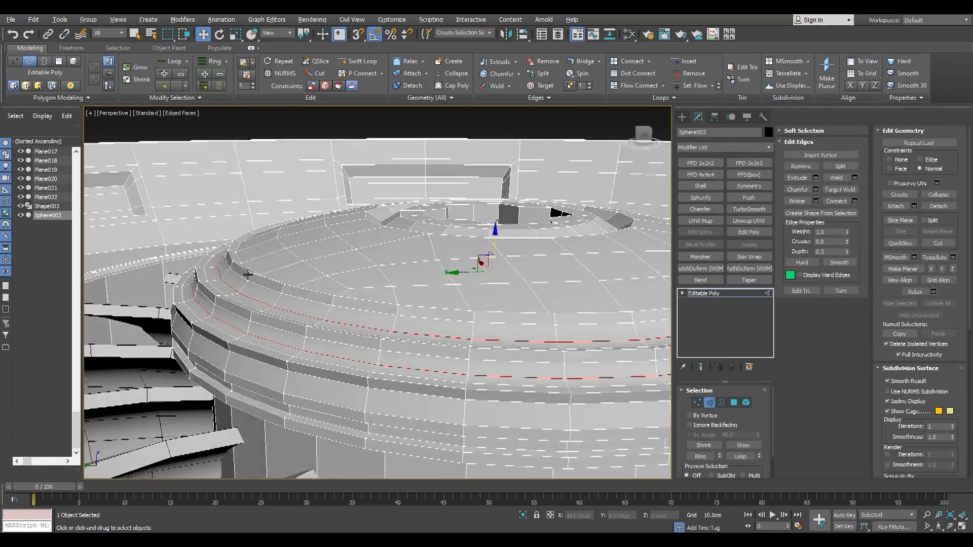
scroll(507, 265, up, 3)
alt+middle_drag(621, 269, 640, 253)
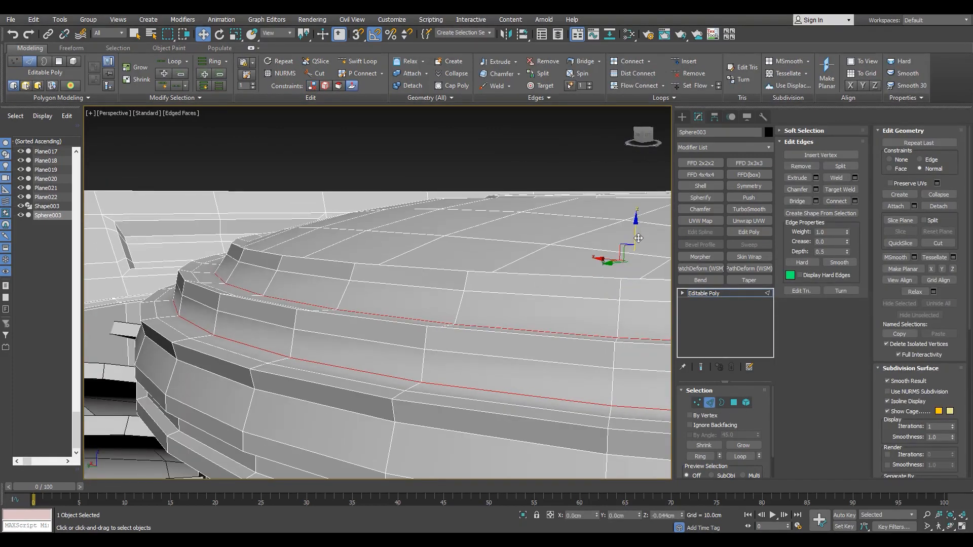
key(ctrl+z)
key(ctrl+z)
Extrude the two selected band edge loops and weld all vertices with a 0.001 cm threshold
click(816, 178)
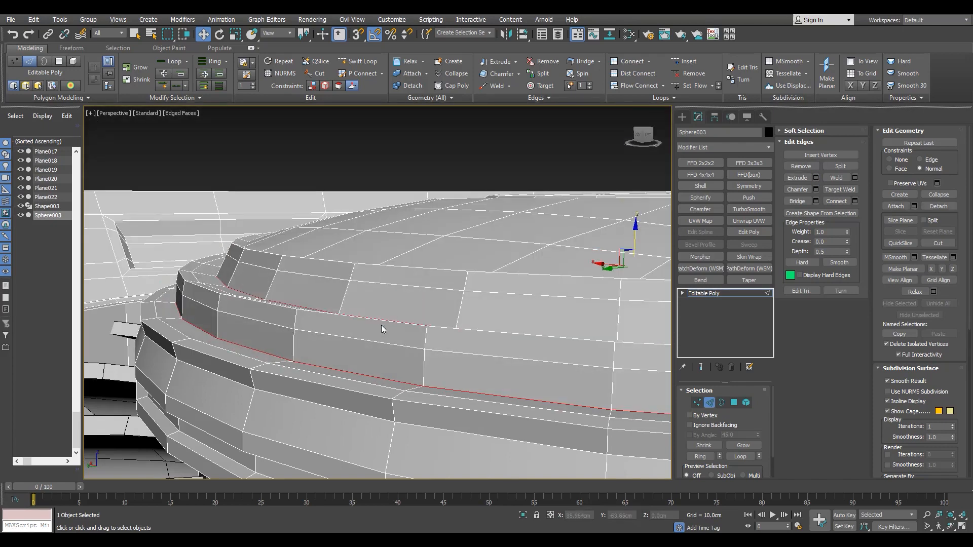
key(1)
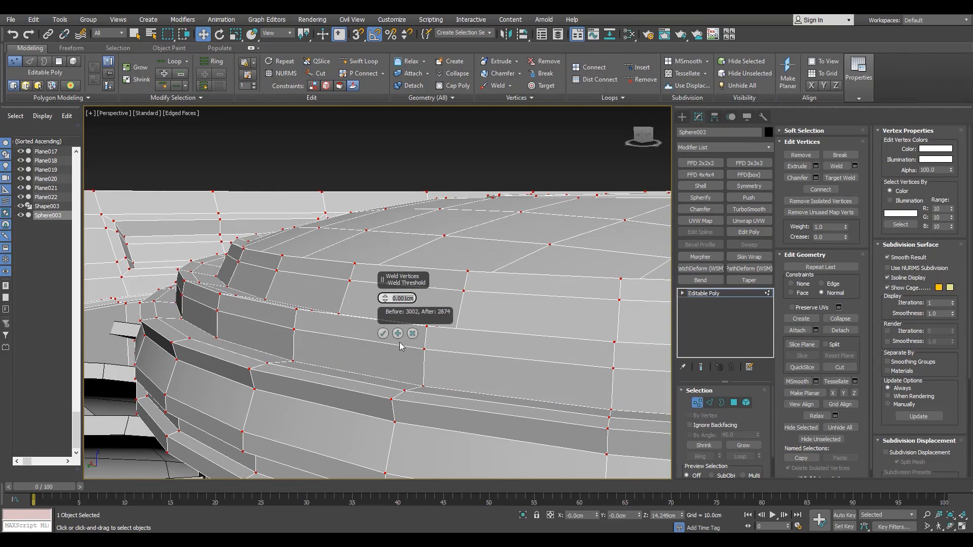
click(383, 333)
Chamfer the extruded band edge loops by 1.0 cm with 3 segments
key(2)
click(816, 191)
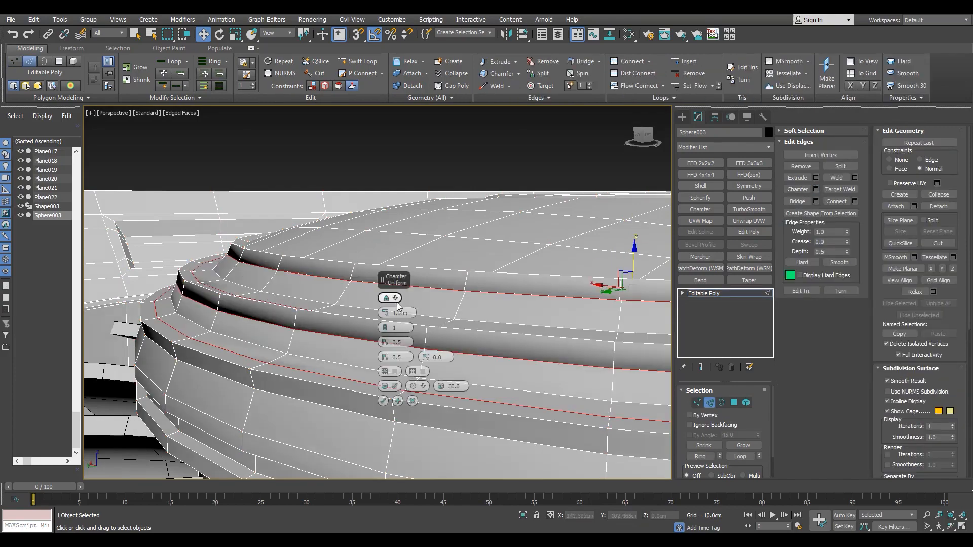
click(411, 317)
scroll(386, 330, down, 5)
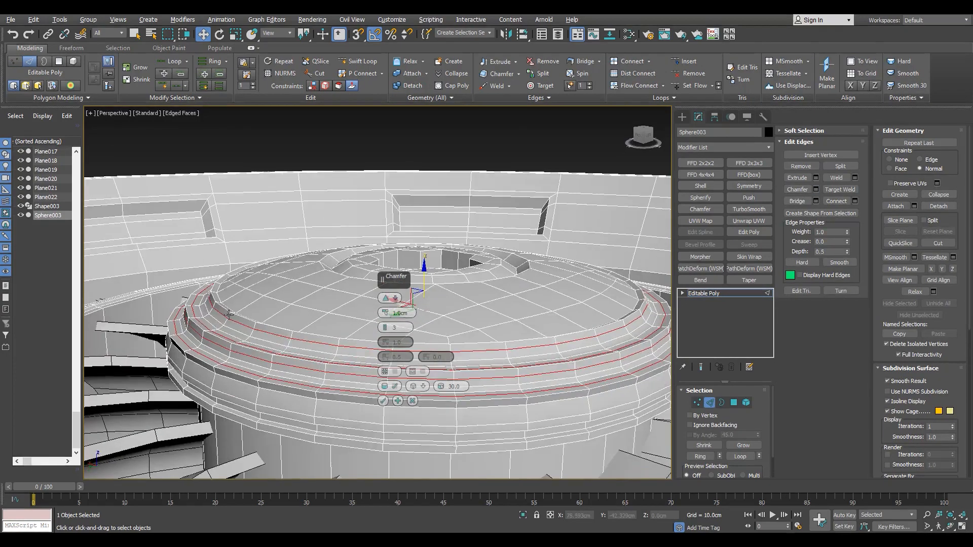
scroll(387, 335, up, 4)
click(383, 401)
Weld all vertices of the chamfered mesh with a 0.001 cm threshold
key(1)
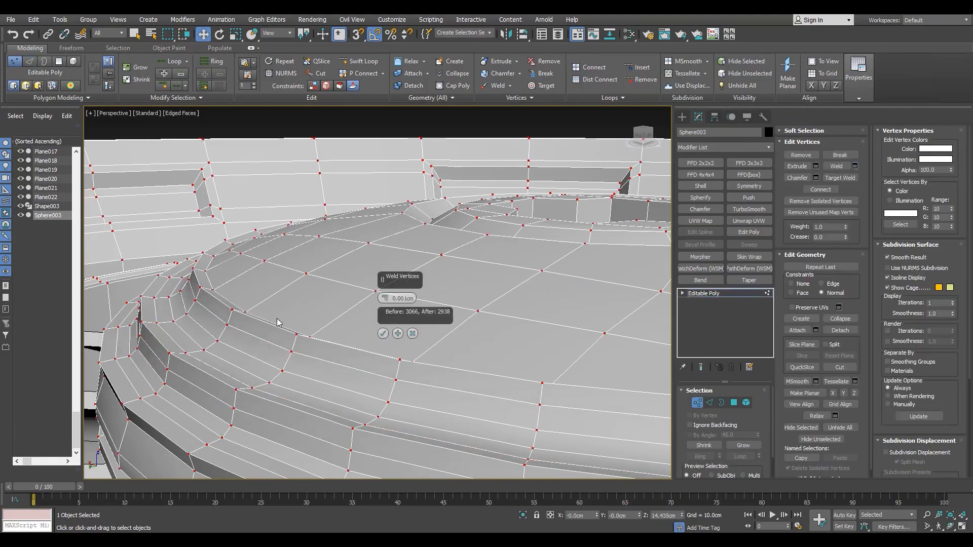
key(1)
scroll(386, 324, down, 4)
scroll(198, 326, up, 4)
key(F4)
key(F4)
Select the edge loop at the inner border of the dome's top and extrude it, height -0.129 cm and width 0.029 cm
key(2)
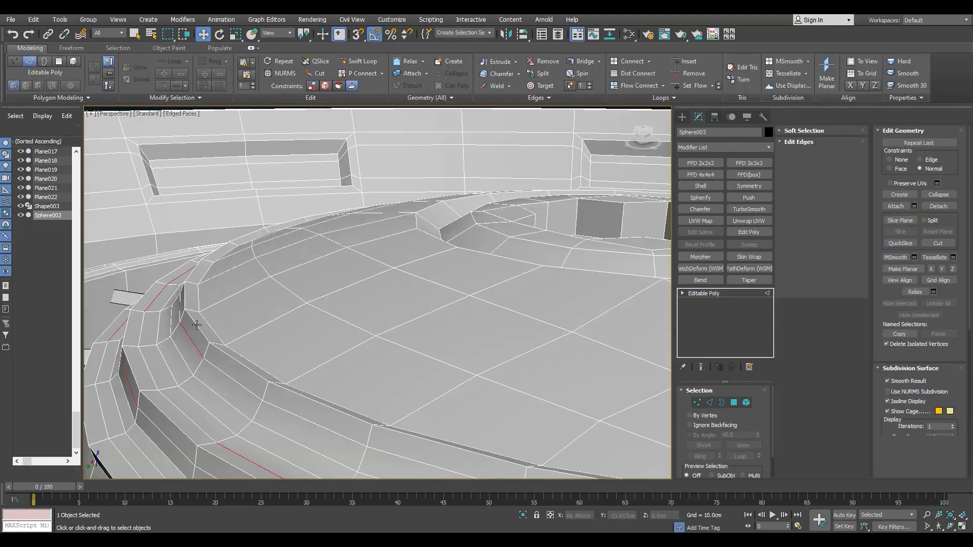
click(192, 320)
alt+middle_drag(191, 326, 487, 304)
click(483, 290)
double_click(488, 289)
scroll(486, 304, up, 2)
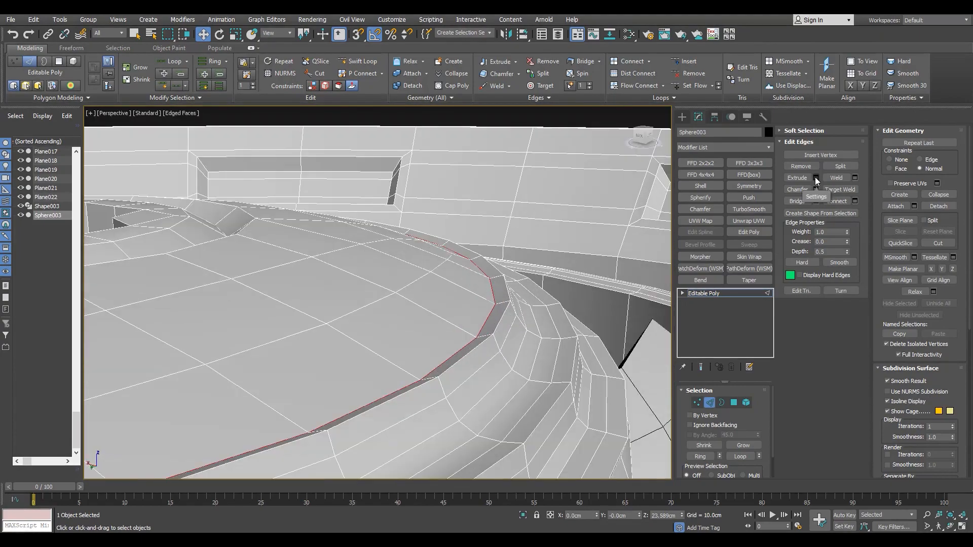
click(817, 178)
scroll(477, 291, up, 2)
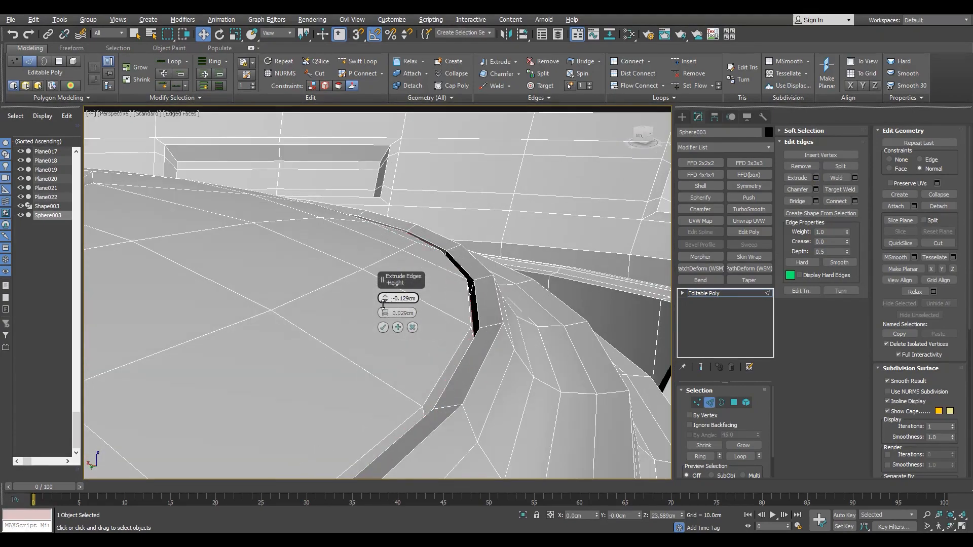
click(383, 327)
Inspect the finished dome together with the surrounding blades and rings with edge display off
key(F4)
scroll(441, 295, down, 5)
alt+middle_drag(441, 295, 325, 335)
key(F4)
key(F4)
scroll(335, 335, down, 3)
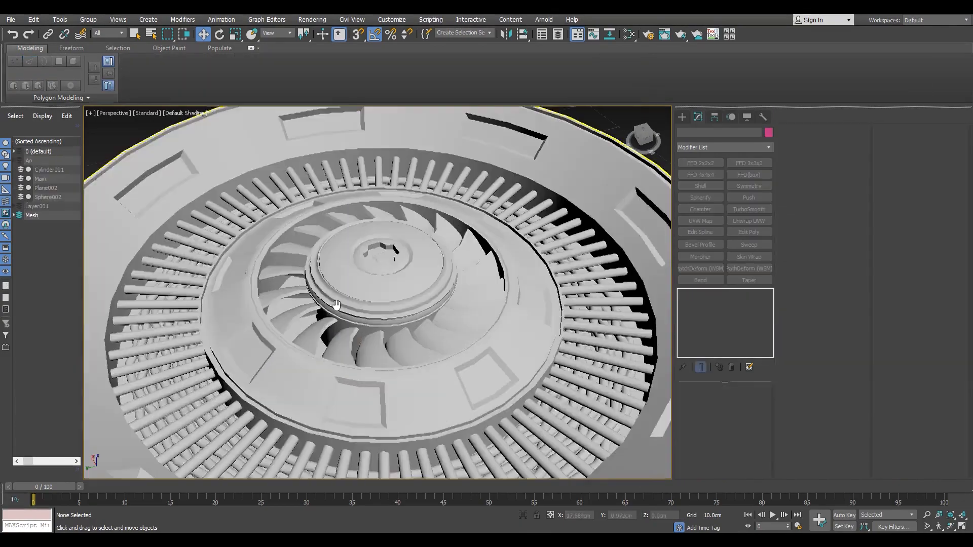
Isolate the swept cable ring under the rods and select its lengthwise edges through an Edit Poly modifier
alt+middle_drag(355, 284, 379, 275)
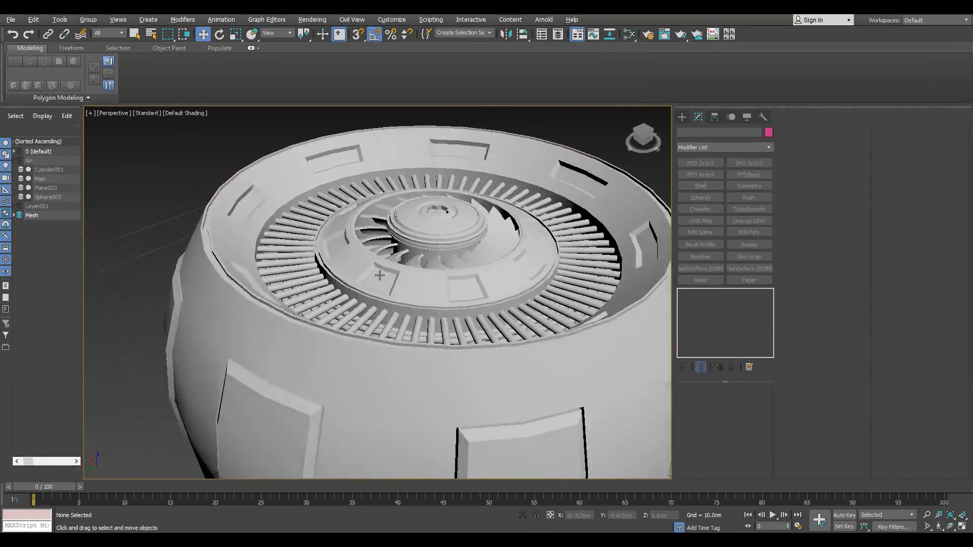
key(F4)
scroll(380, 275, down, 5)
scroll(324, 340, up, 5)
alt+middle_drag(257, 335, 365, 385)
click(413, 433)
key(alt+q)
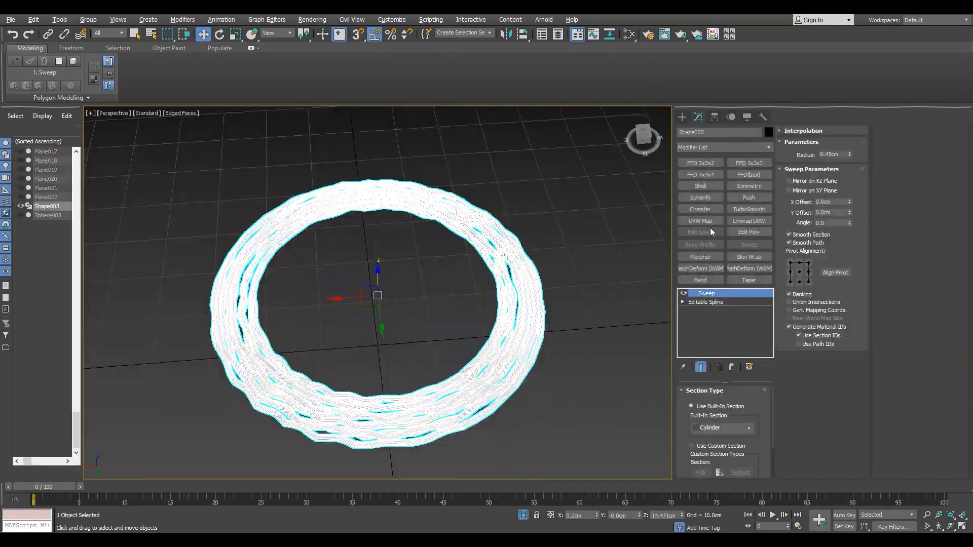
key(2)
scroll(494, 304, up, 10)
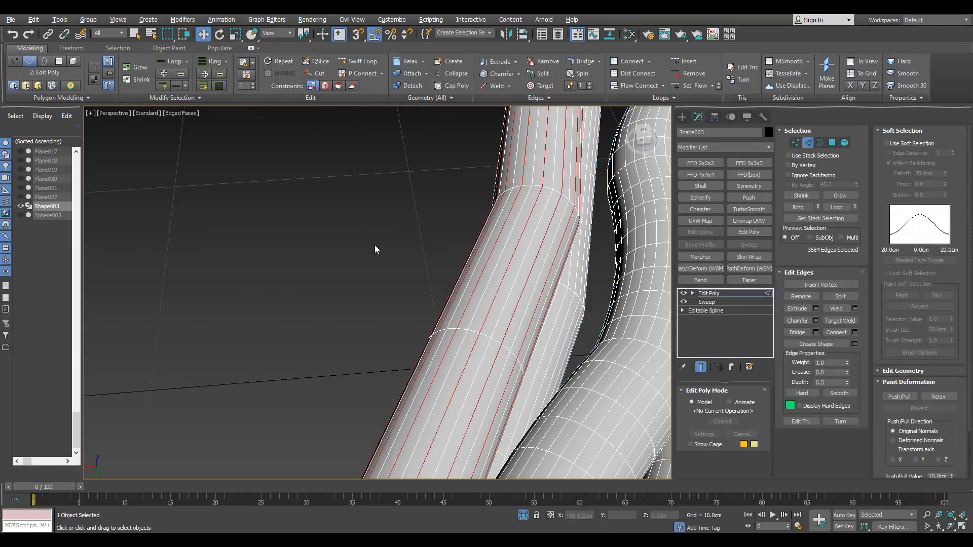
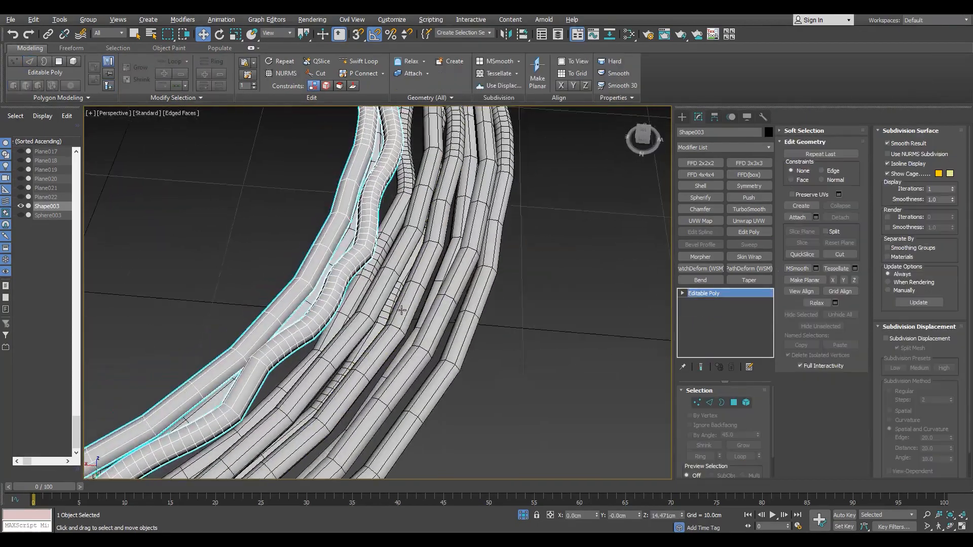
Attach all remaining cable objects to the isolated cable mesh
click(816, 217)
key(ctrl+a)
click(165, 285)
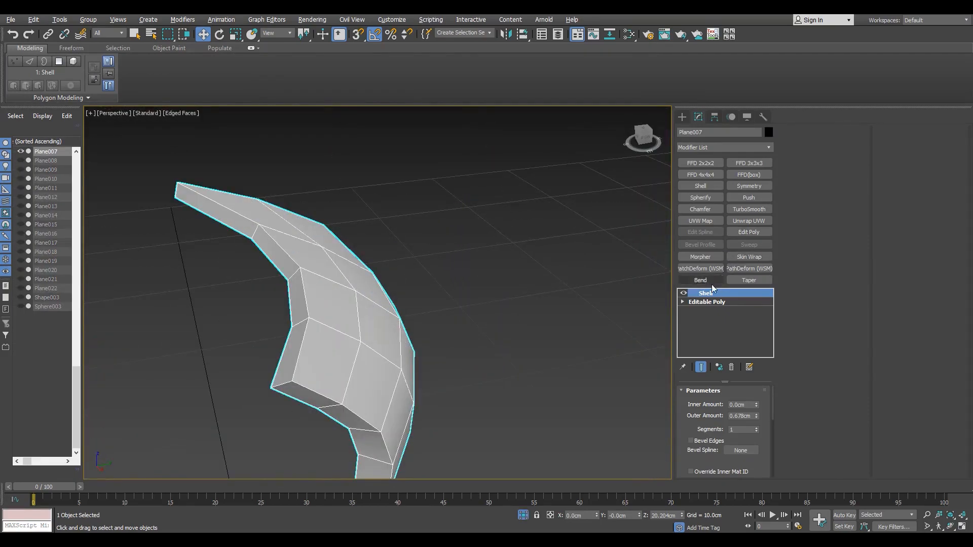
right_click(710, 292)
click(740, 387)
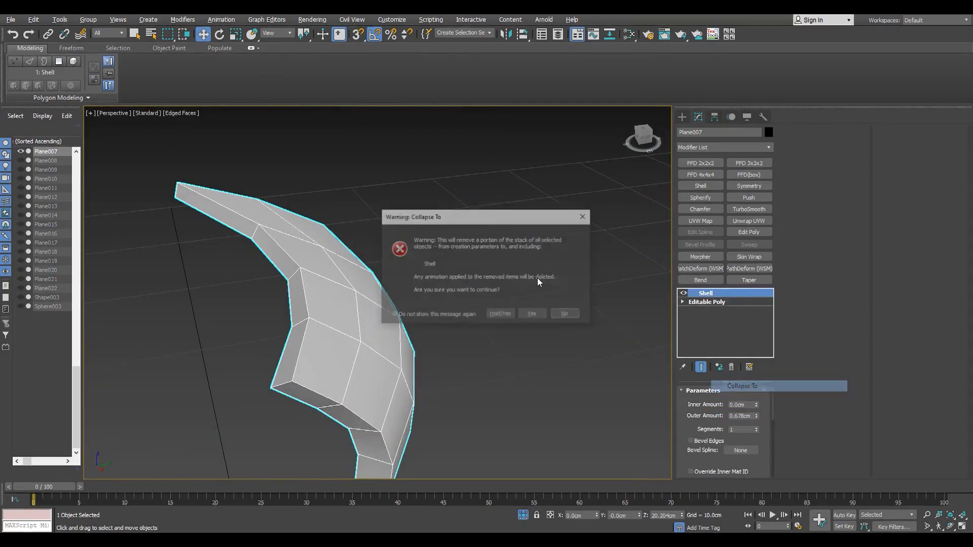
click(536, 315)
key(ctrl+z)
Add an Edit Poly modifier above the isolated fan blade's Shell and collapse the stack
click(747, 233)
right_click(716, 293)
click(744, 390)
click(537, 314)
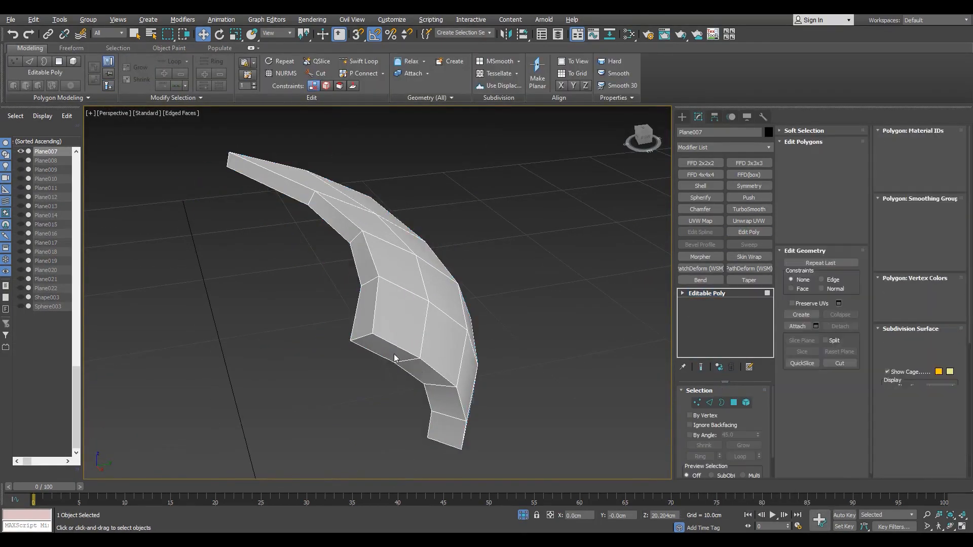
Select the border edges of the fan blade and chamfer them
key(2)
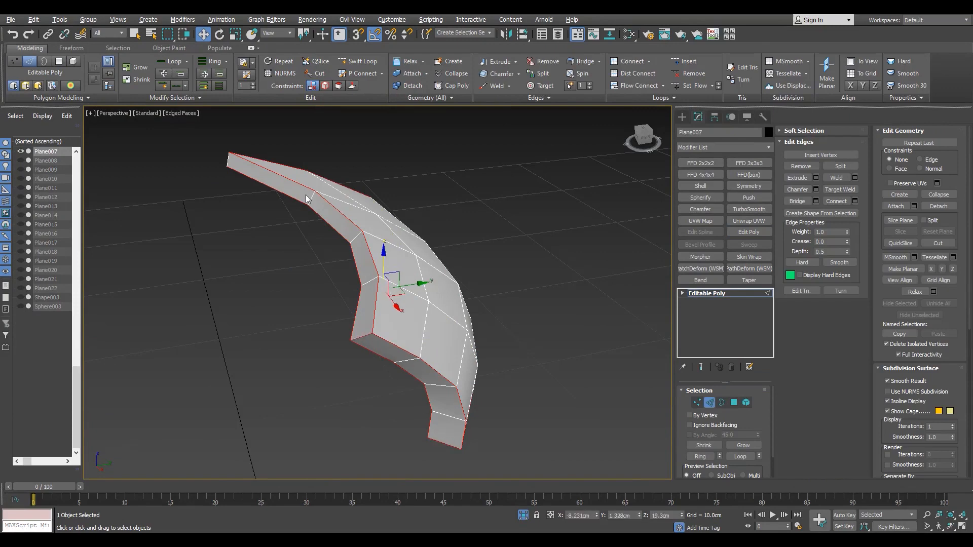
alt+middle_drag(307, 199, 586, 303)
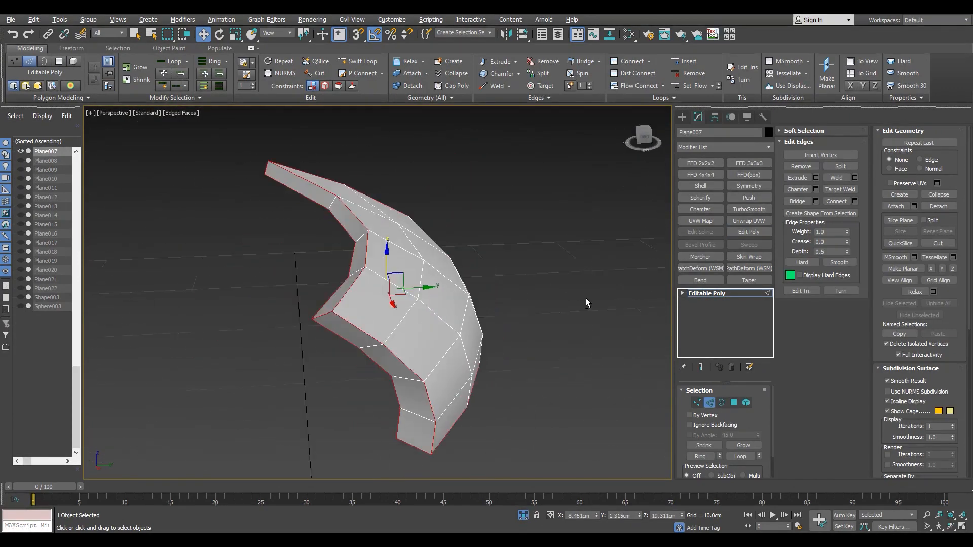
click(816, 190)
scroll(355, 322, up, 2)
drag(385, 313, 389, 342)
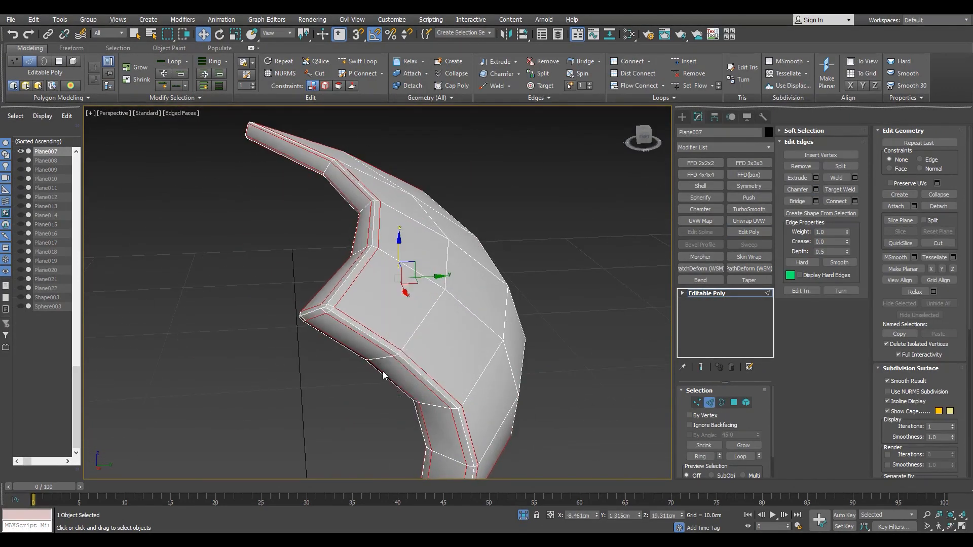
Try TurboSmooth on the chamfered blade with edge display off, and undo it
alt+middle_drag(382, 375, 355, 274)
click(749, 209)
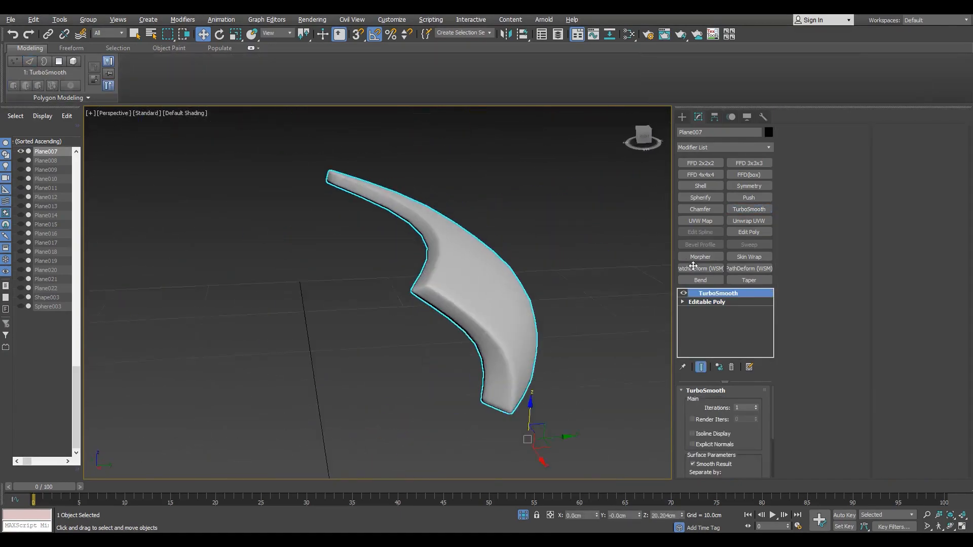
alt+middle_drag(694, 266, 578, 508)
key(F4)
key(ctrl+z)
Leave isolation and attach the other fan blades around the dome to the chamfered blade as one mesh
click(523, 516)
scroll(451, 261, down, 5)
scroll(454, 257, up, 5)
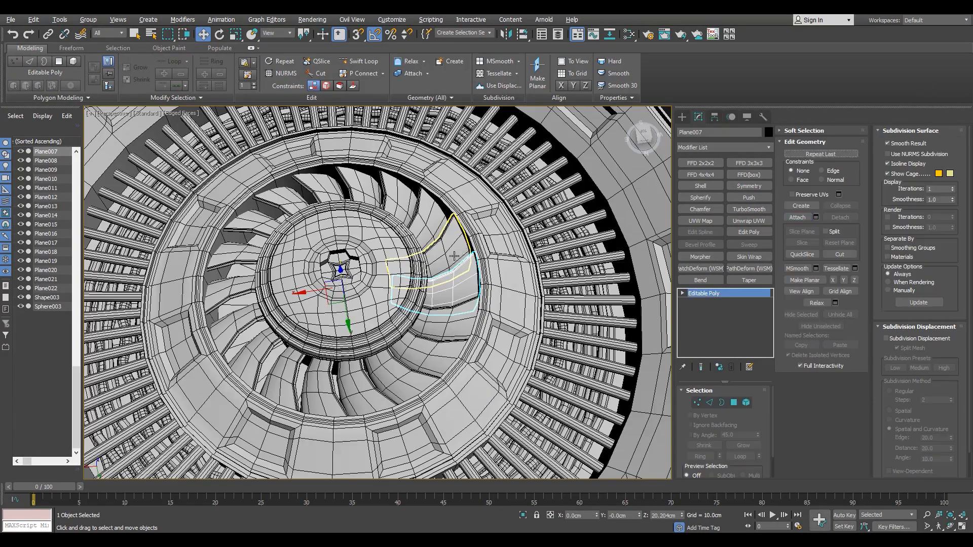
click(797, 218)
click(453, 252)
click(433, 219)
click(399, 197)
click(259, 346)
click(292, 367)
click(322, 379)
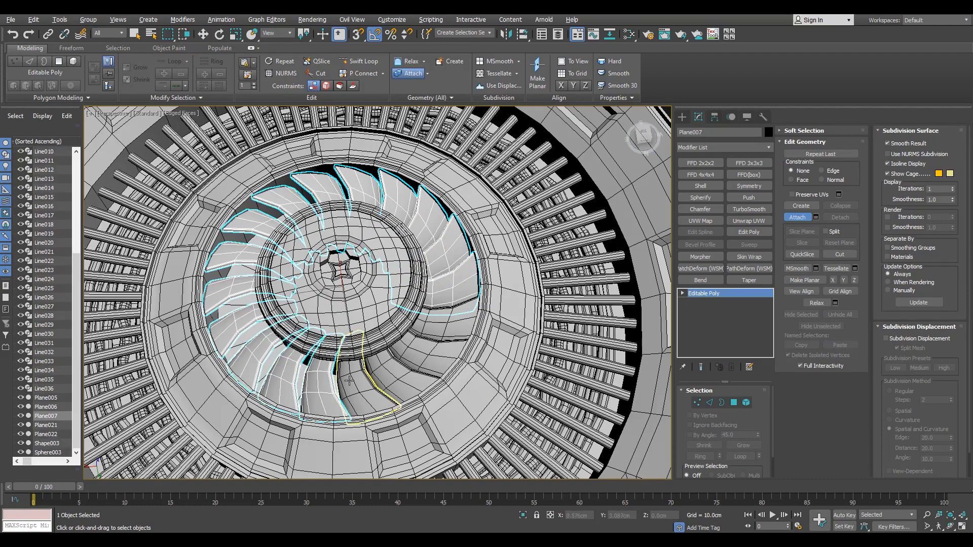
key(w)
Try TurboSmooth on the combined blade ring within the full model, and undo it
key(F4)
scroll(445, 328, up, 3)
click(749, 209)
mouse_move(413, 325)
alt+middle_down()
mouse_move(458, 278)
mouse_move(408, 315)
alt+middle_up()
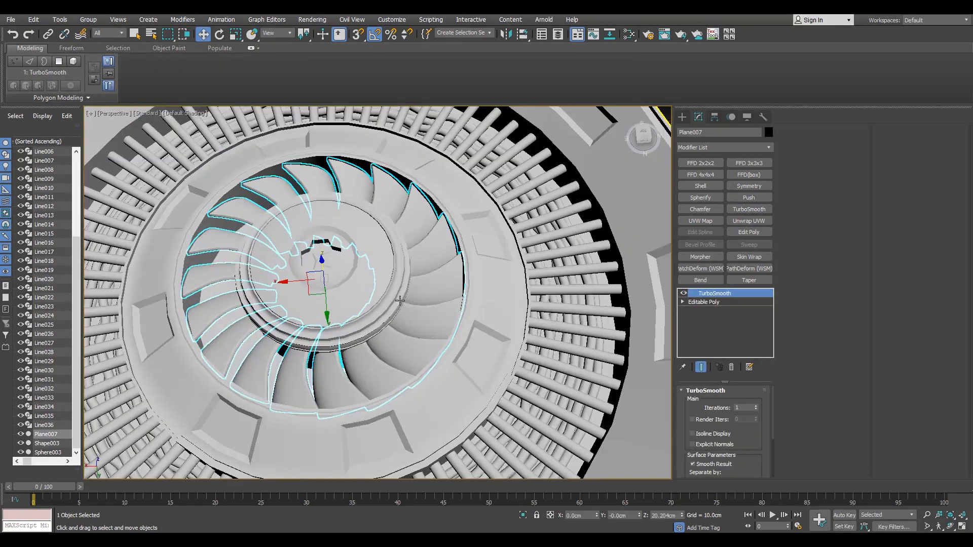
key(ctrl+z)
key(F4)
Isolate the ring of rods, add an Edit Poly modifier to one rod and select its end polygon
click(7, 250)
click(44, 242)
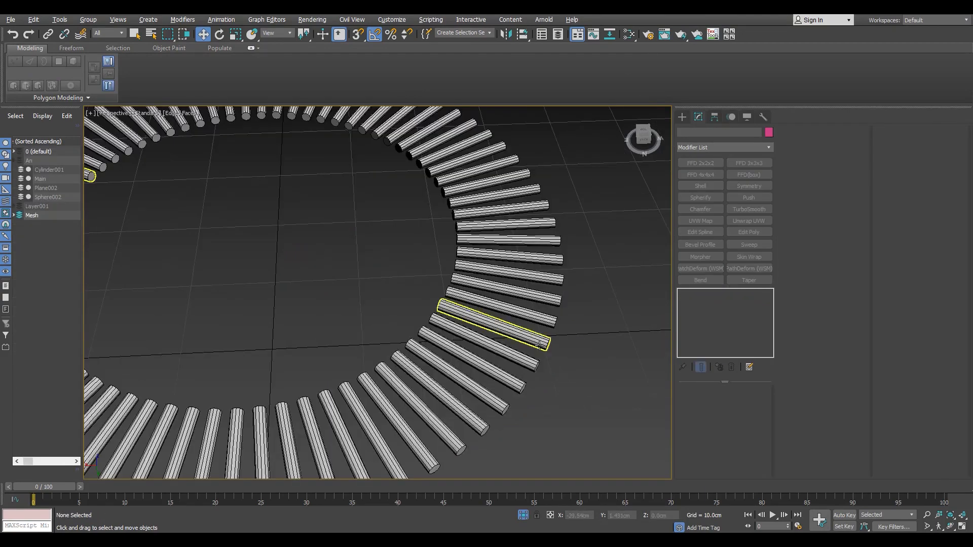
click(749, 232)
key(4)
scroll(330, 389, up, 5)
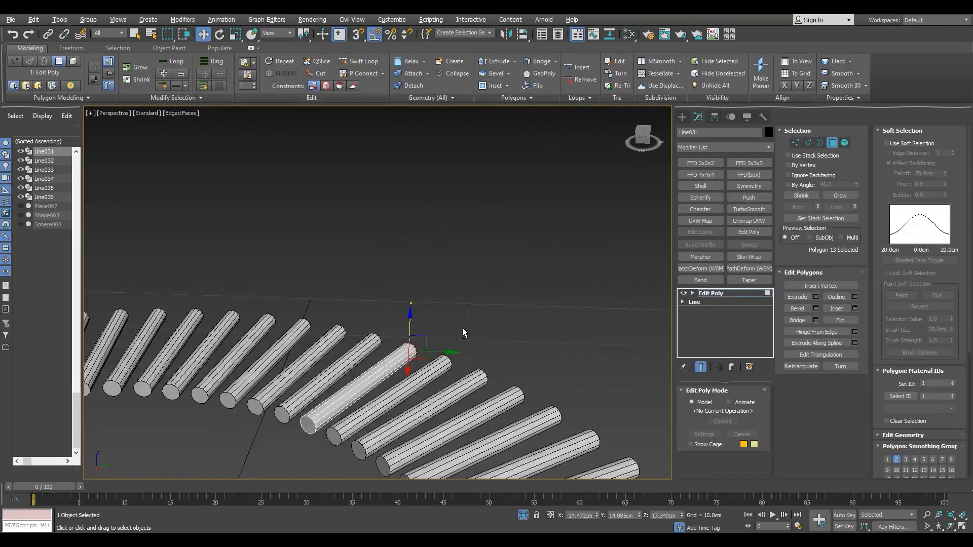
alt+middle_drag(330, 389, 270, 382)
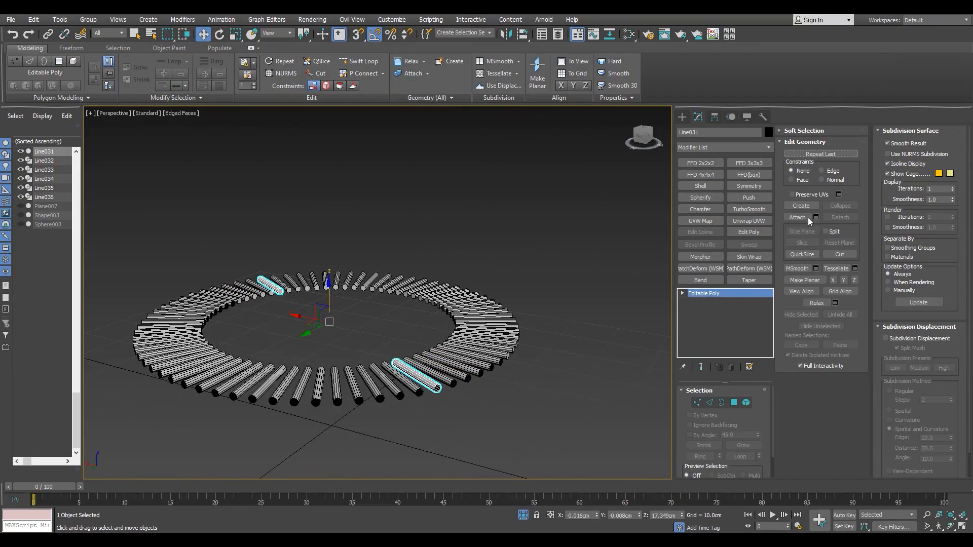
Attach all remaining rods to the edited rod as one mesh and leave isolation
click(816, 217)
click(165, 284)
scroll(426, 410, up, 3)
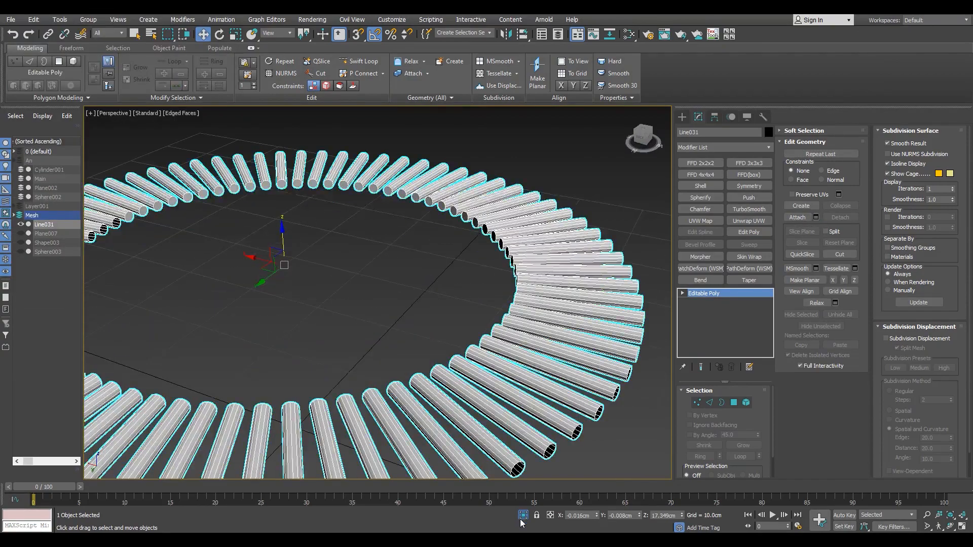
key(alt+q)
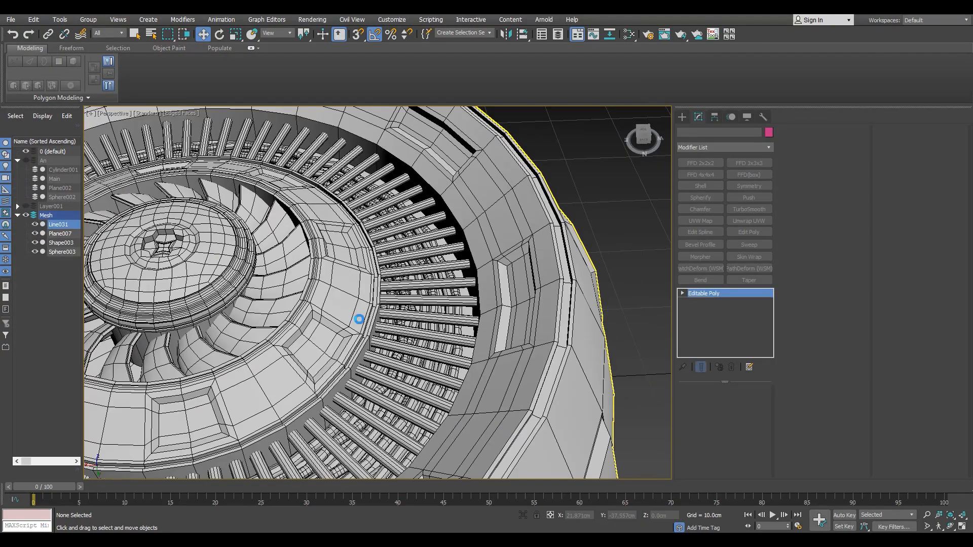
Isolate the main sphere body and reset its smoothing groups, clearing them on the upper wall's recess sides
click(359, 320)
key(z)
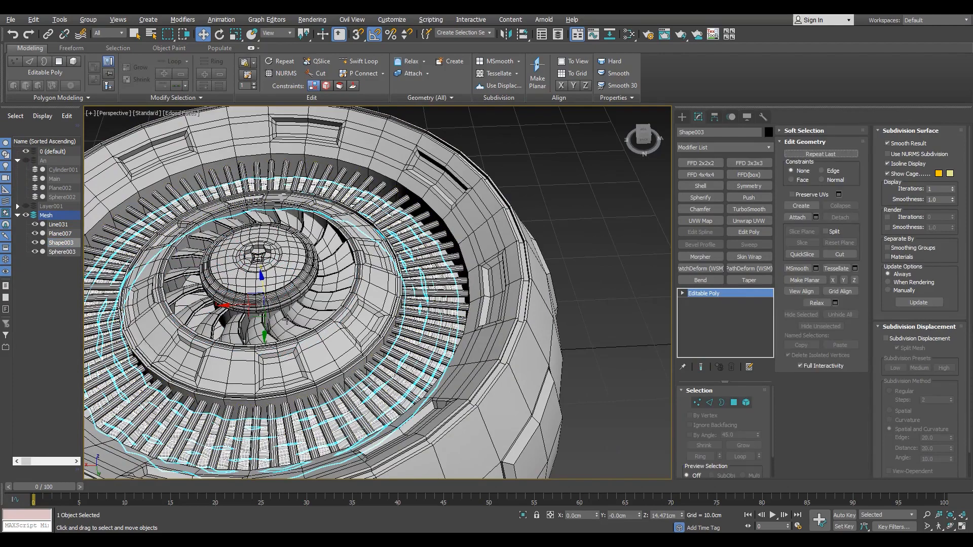
click(365, 308)
key(alt+q)
scroll(365, 308, up, 4)
key(4)
key(ctrl+a)
click(912, 263)
scroll(481, 189, up, 3)
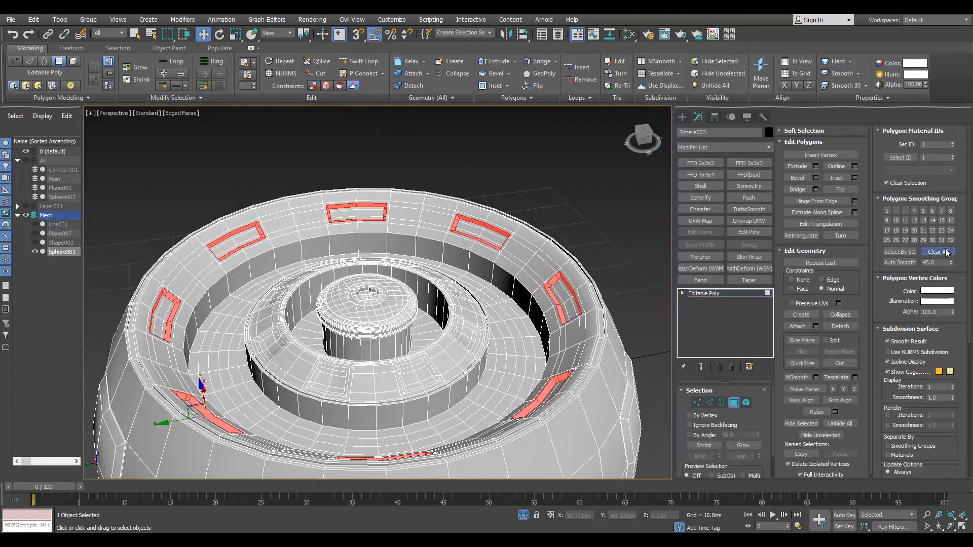
Apply TurboSmooth to the sphere body with 2 iterations, separated by smoothing groups
click(749, 209)
key(F4)
scroll(562, 299, up, 4)
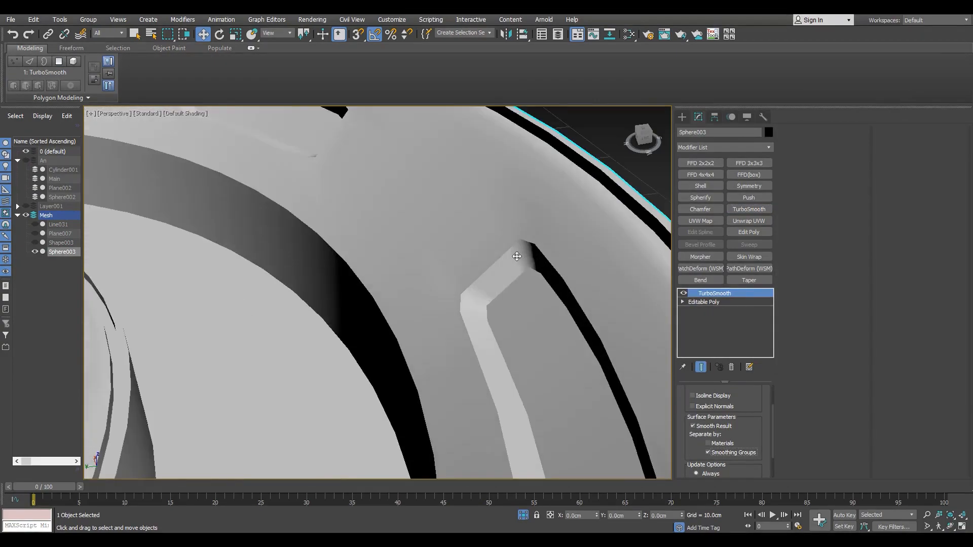
alt+middle_drag(457, 244, 402, 193)
scroll(402, 193, down, 2)
key(F4)
key(F4)
scroll(404, 283, up, 5)
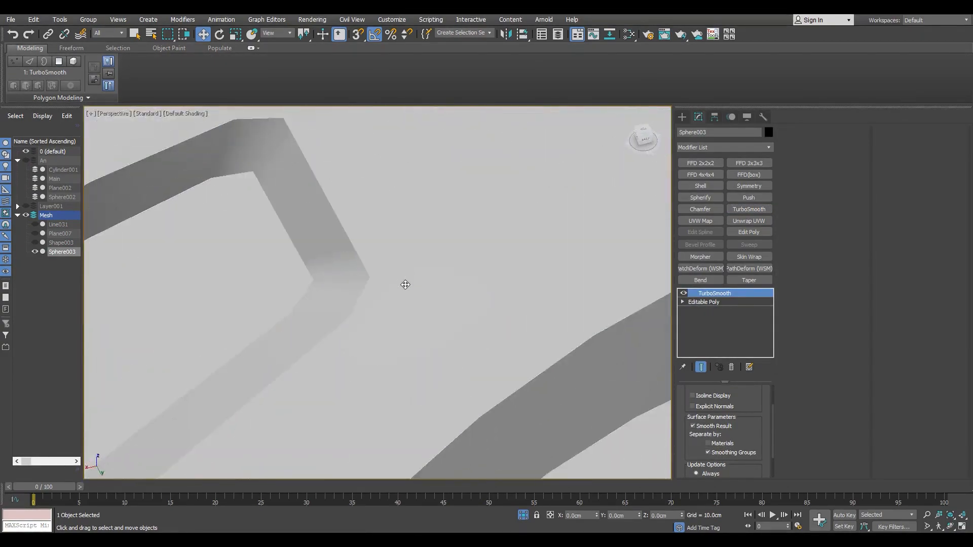
scroll(311, 348, down, 6)
scroll(311, 348, up, 5)
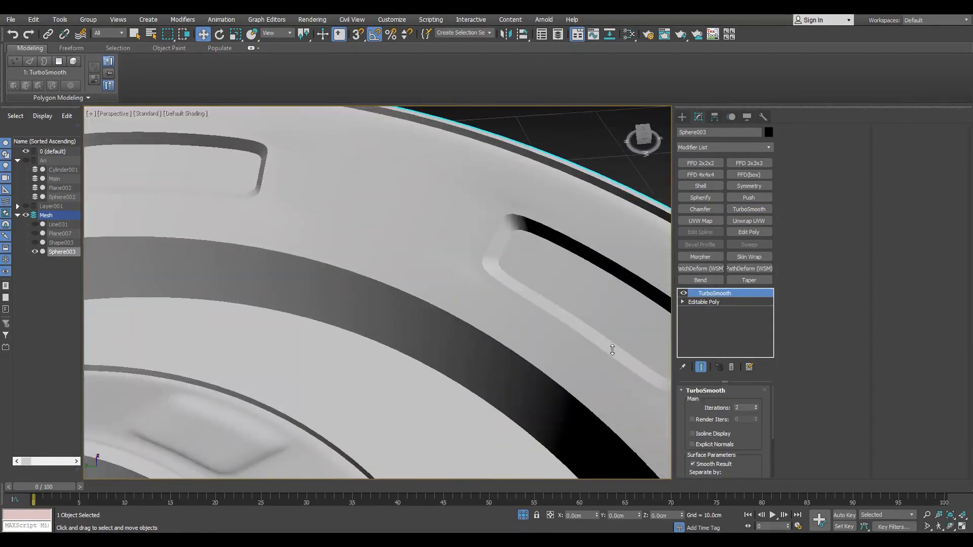
Separate the smoothing of the inner ring's recess side walls in the base mesh and return to TurboSmooth
scroll(449, 265, down, 4)
alt+middle_drag(449, 265, 487, 276)
scroll(487, 276, up, 3)
click(694, 302)
key(F4)
scroll(461, 299, up, 3)
key(4)
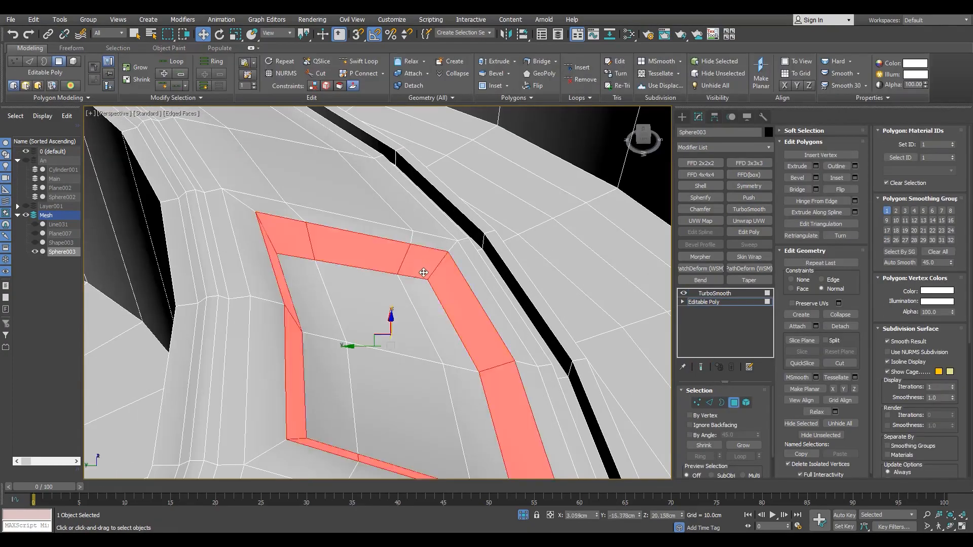
scroll(424, 273, down, 5)
click(702, 294)
key(F4)
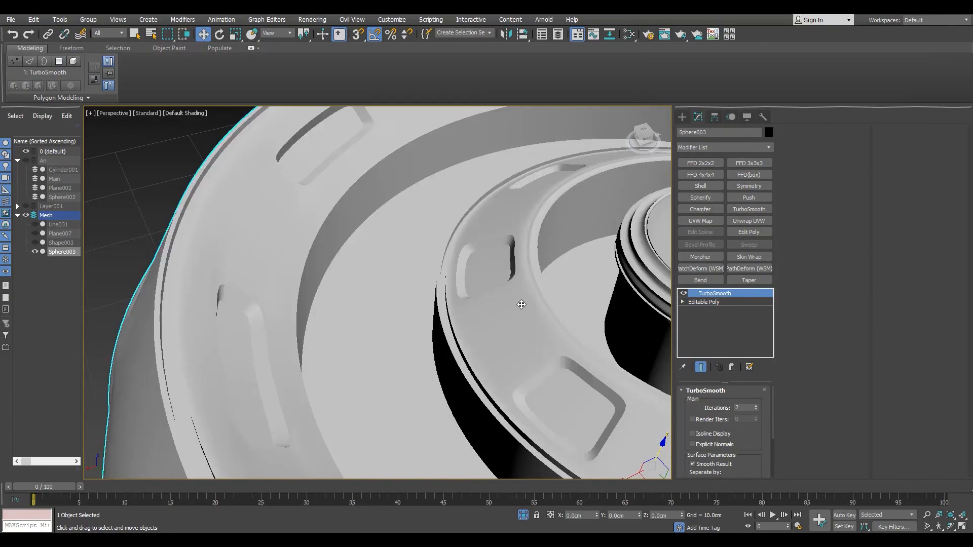
Select the bevelled polygon loops around the inner ring's central opening in the base mesh
scroll(521, 303, down, 5)
alt+middle_drag(521, 303, 474, 292)
scroll(522, 278, up, 6)
scroll(480, 281, down, 4)
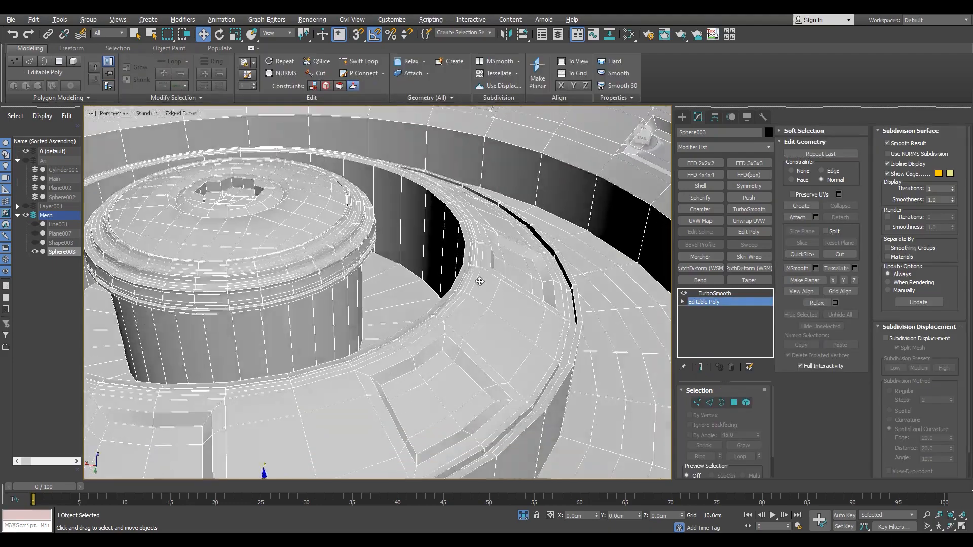
key(4)
click(461, 252)
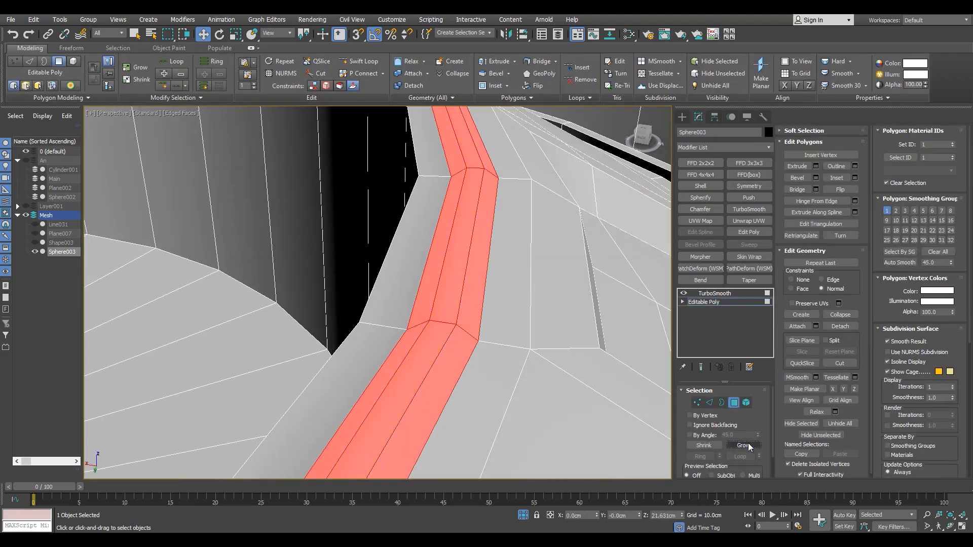
Select the narrow polygon loop along the inner ring's outer rim and check the ring with TurboSmooth shown
scroll(445, 218, down, 4)
alt+middle_drag(512, 282, 482, 289)
scroll(481, 289, up, 3)
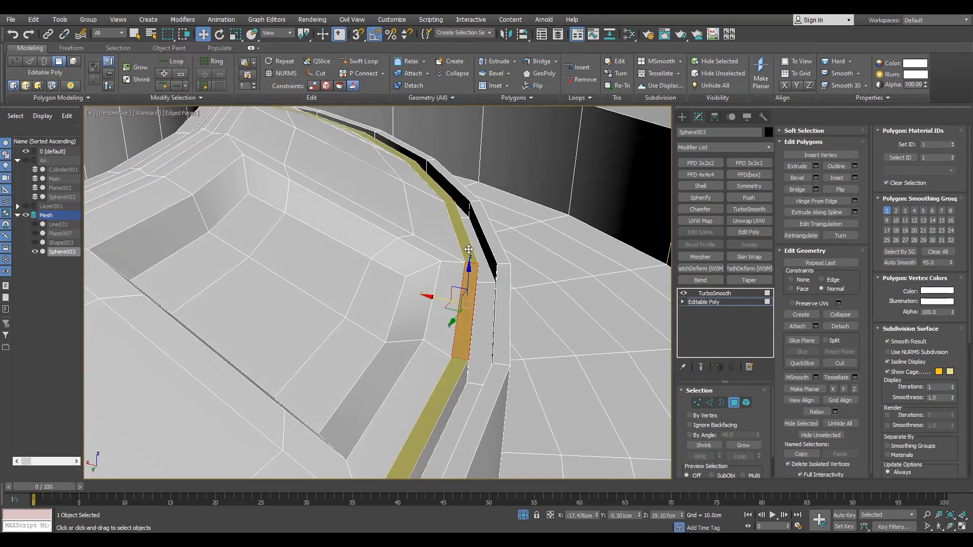
click(713, 294)
key(F4)
scroll(507, 289, down, 5)
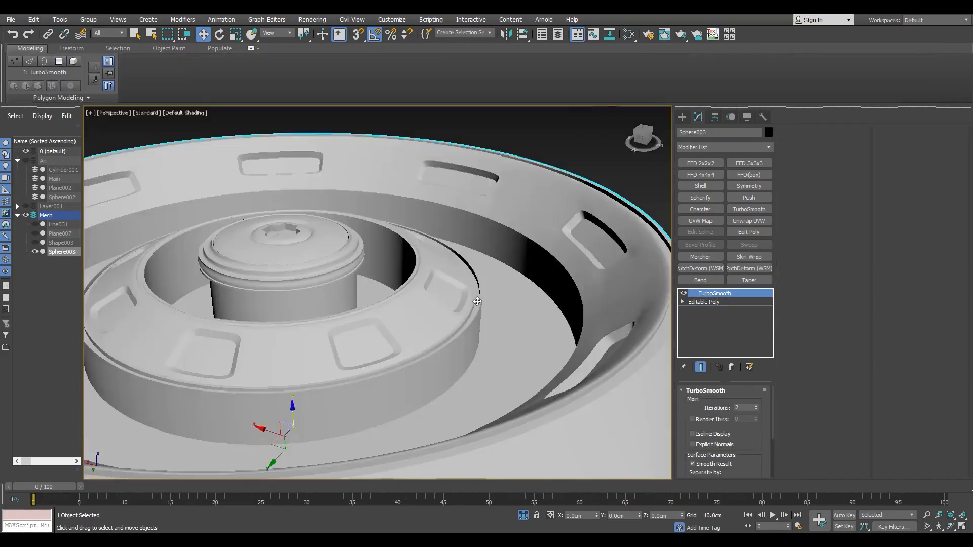
Examine the smoothing of the dome's rounded bands and lower lip, comparing the base mesh with the TurboSmooth result
alt+middle_drag(478, 304, 441, 284)
scroll(495, 213, up, 7)
key(F4)
scroll(495, 212, down, 5)
scroll(363, 210, up, 4)
alt+middle_drag(515, 217, 373, 239)
key(F4)
scroll(363, 211, down, 4)
scroll(363, 251, up, 3)
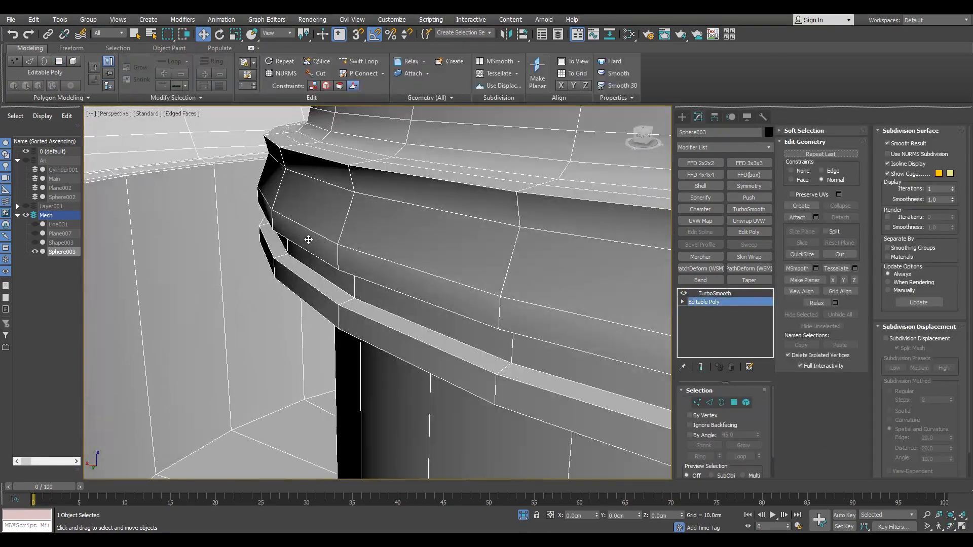
click(714, 295)
key(F4)
scroll(300, 244, down, 5)
alt+middle_drag(393, 218, 404, 327)
scroll(402, 238, down, 5)
Select a side wall polygon of the star recess in the dome's centre and preview the recess with TurboSmooth
click(704, 302)
key(F4)
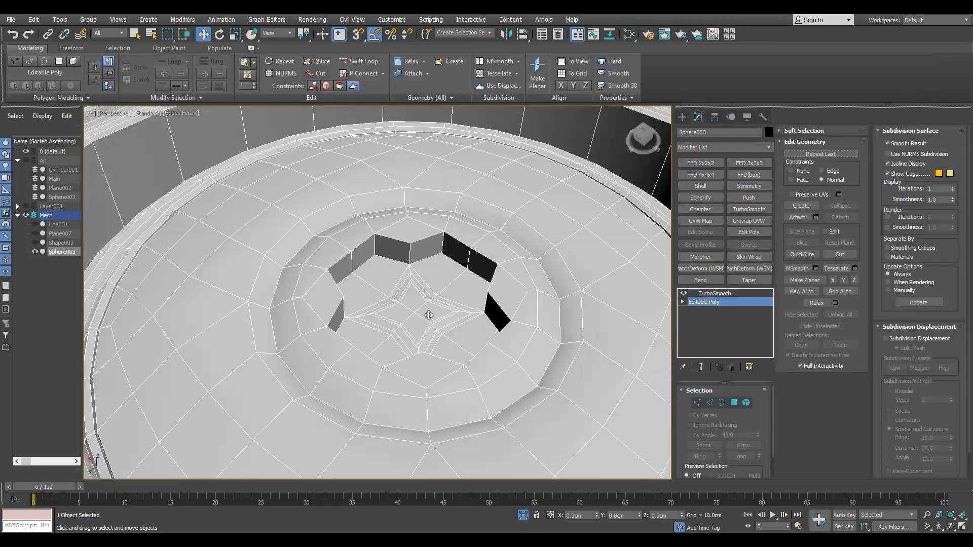
scroll(458, 320, up, 8)
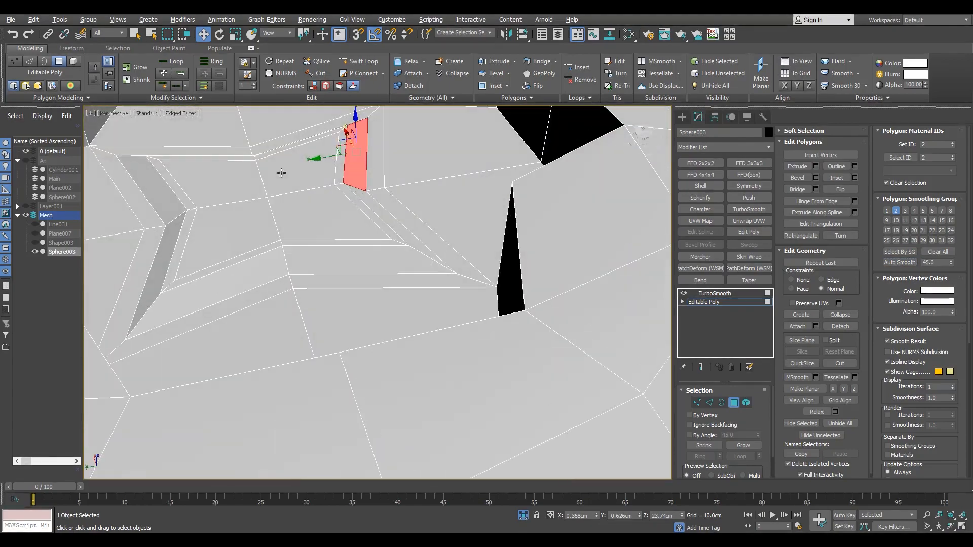
click(715, 293)
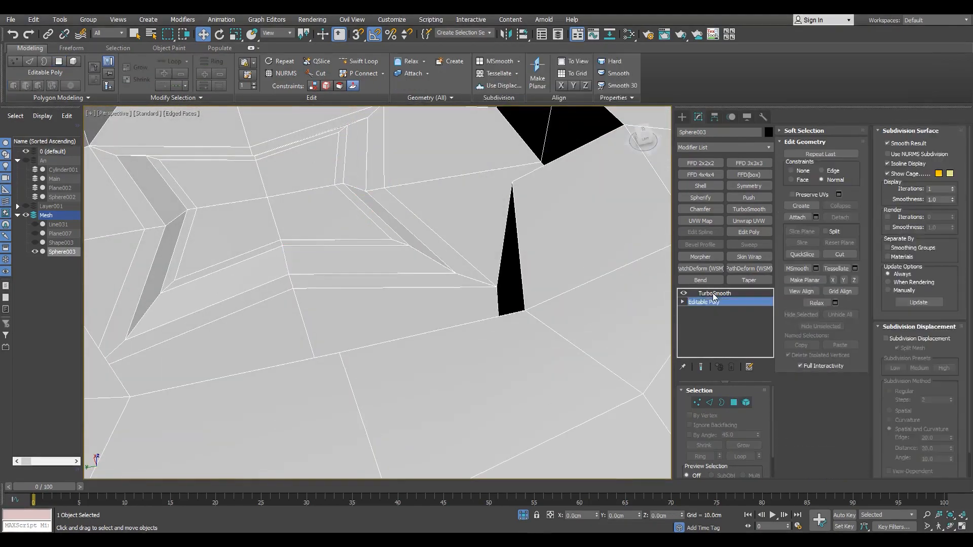
scroll(292, 244, down, 10)
scroll(416, 376, up, 10)
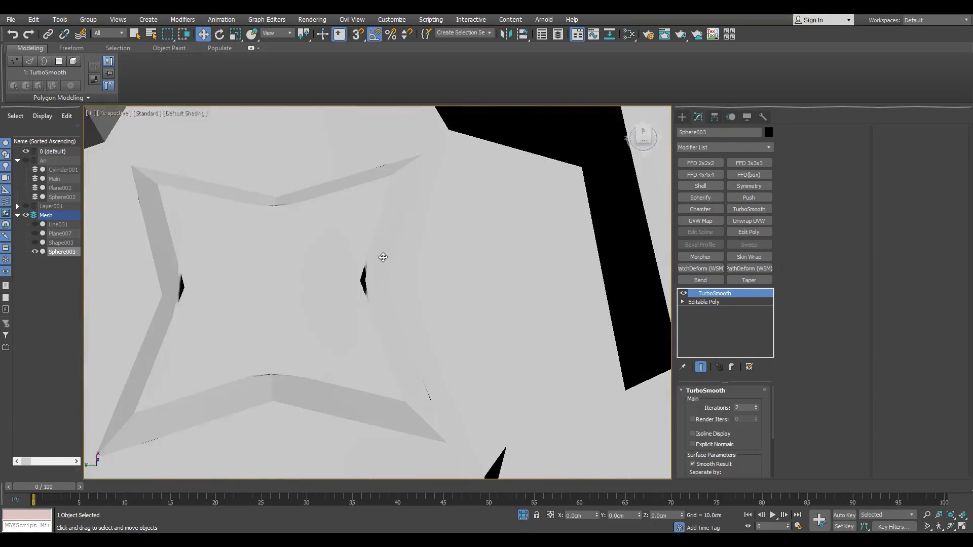
Examine the star recess and the dome around it under TurboSmooth, in edged and plain shading
scroll(382, 257, down, 8)
scroll(418, 335, up, 5)
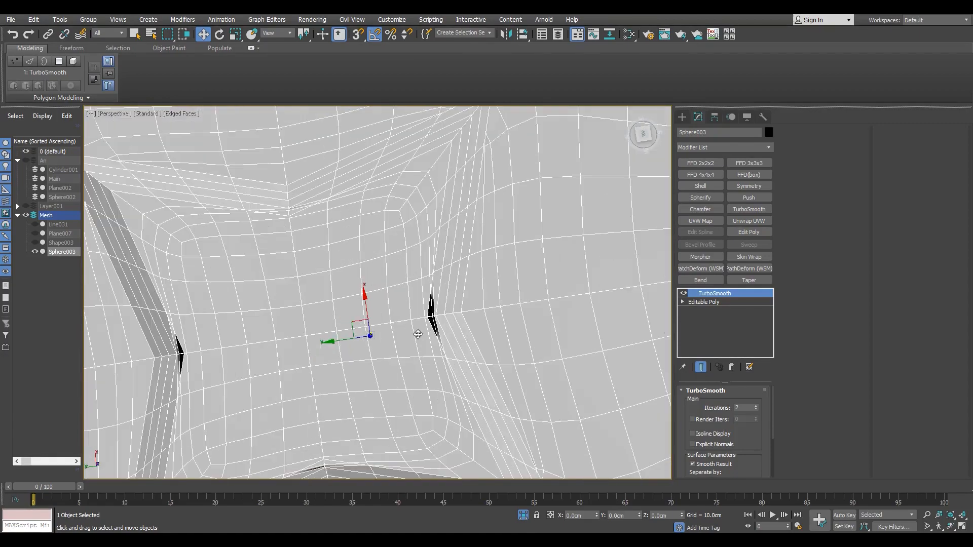
click(756, 409)
click(756, 406)
scroll(409, 254, down, 10)
key(F4)
alt+middle_drag(440, 243, 453, 199)
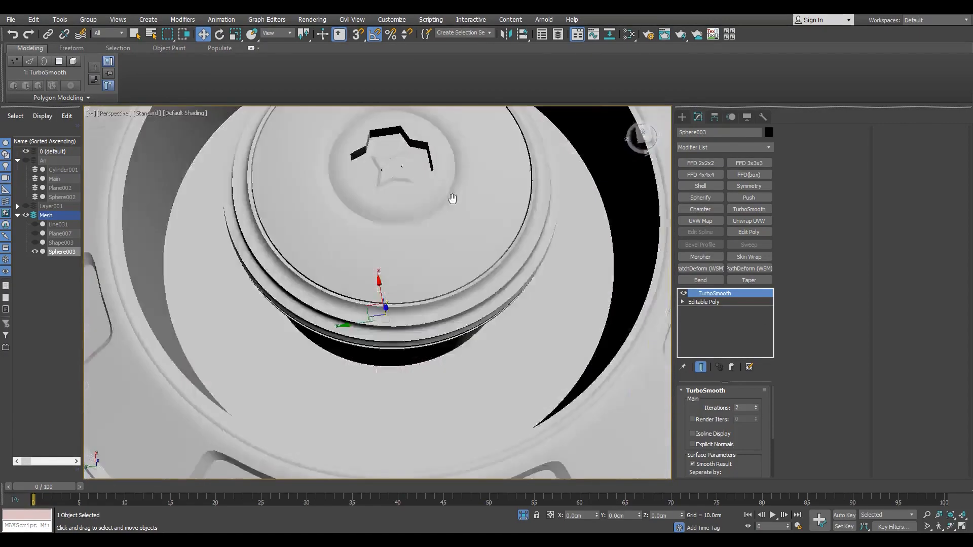
Clear the smoothing groups of the wall polygon loop around the dome's centre opening and show the TurboSmooth result
alt+drag(452, 199, 434, 163)
scroll(434, 163, up, 5)
key(F4)
click(710, 302)
click(734, 403)
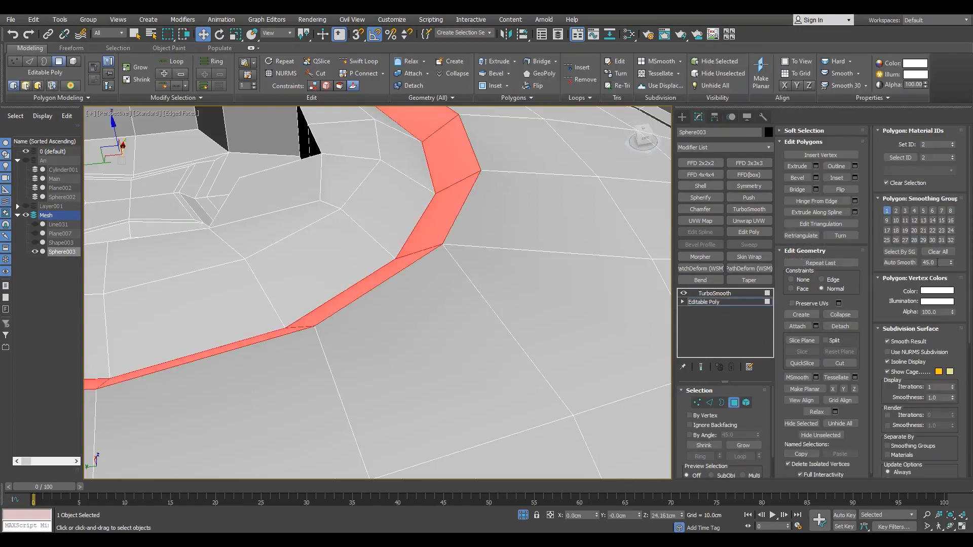
click(938, 252)
click(708, 294)
key(F4)
scroll(450, 215, down, 8)
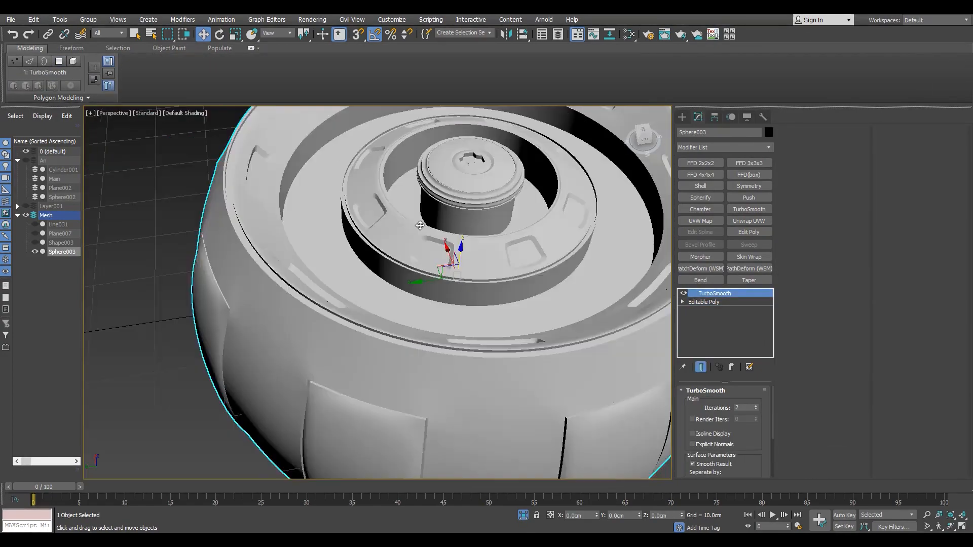
Select the narrow flat polygon on the sphere's outer rim in the base mesh to check its smoothing group
alt+middle_drag(420, 225, 405, 200)
scroll(304, 210, up, 6)
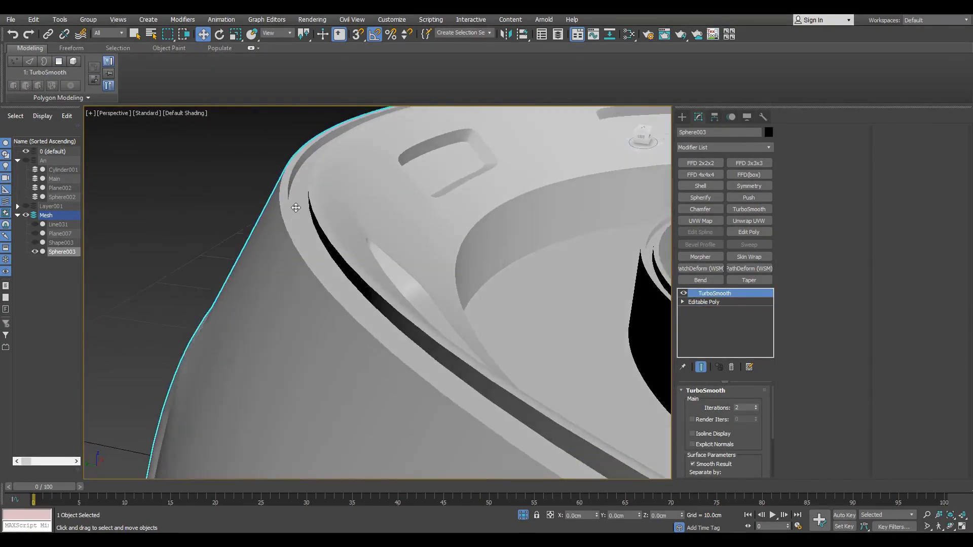
scroll(296, 208, up, 3)
alt+middle_drag(296, 207, 324, 203)
key(F4)
click(710, 303)
click(734, 403)
click(337, 213)
scroll(487, 350, down, 3)
click(325, 260)
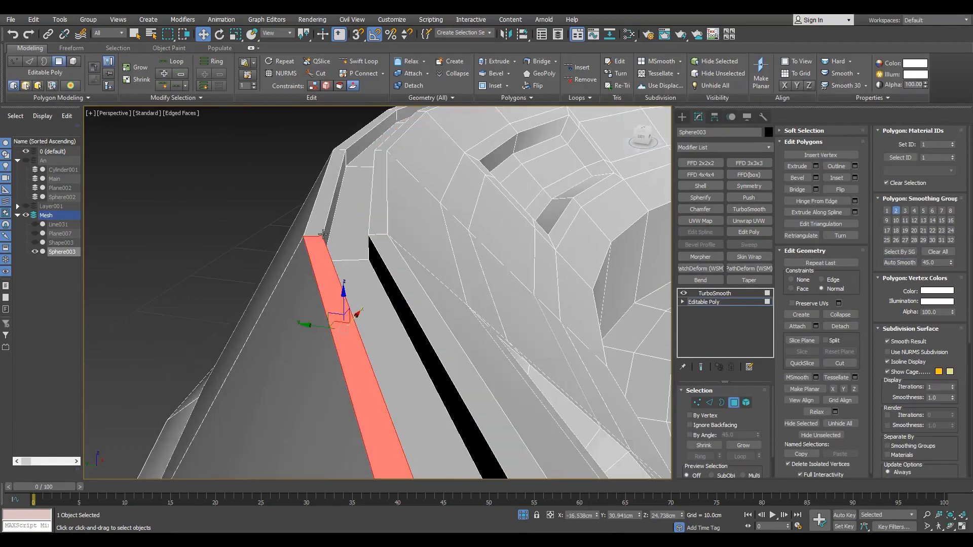
Examine the outer rim and the side panels with TurboSmooth shown
scroll(456, 304, down, 5)
click(710, 302)
click(714, 293)
key(F4)
alt+middle_drag(456, 345, 417, 335)
scroll(418, 334, down, 4)
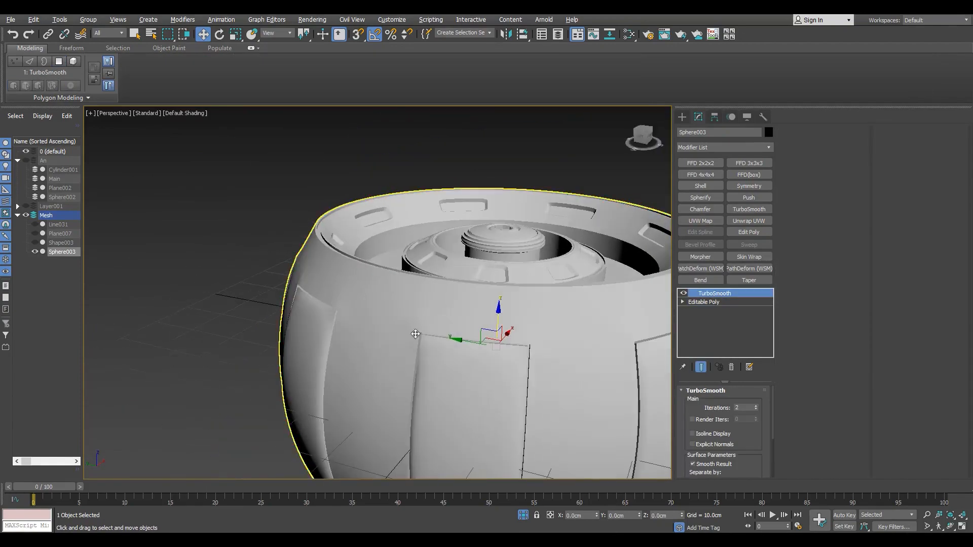
scroll(530, 350, up, 5)
key(F4)
key(F4)
scroll(538, 366, up, 3)
Select the bevelled border polygons of one side panel and assign them a separate smoothing group
key(4)
scroll(536, 369, up, 3)
key(F4)
scroll(532, 362, down, 4)
click(396, 319)
alt+middle_drag(532, 362, 464, 316)
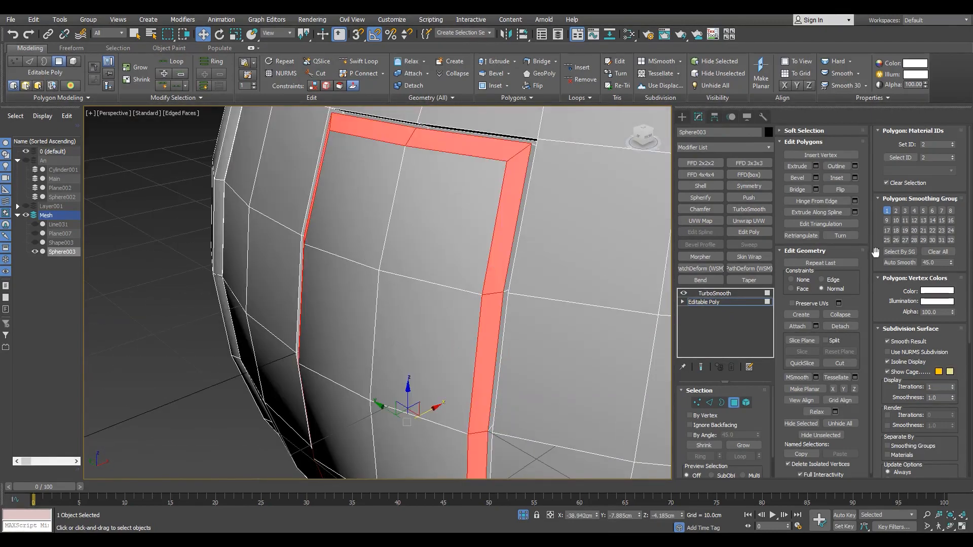
click(897, 240)
Select the thin side wall loop around the side panel, clear its smoothing groups and assign group 8
mouse_move(355, 284)
alt+middle_down()
mouse_move(392, 280)
mouse_move(344, 299)
alt+middle_up()
scroll(551, 198, up, 3)
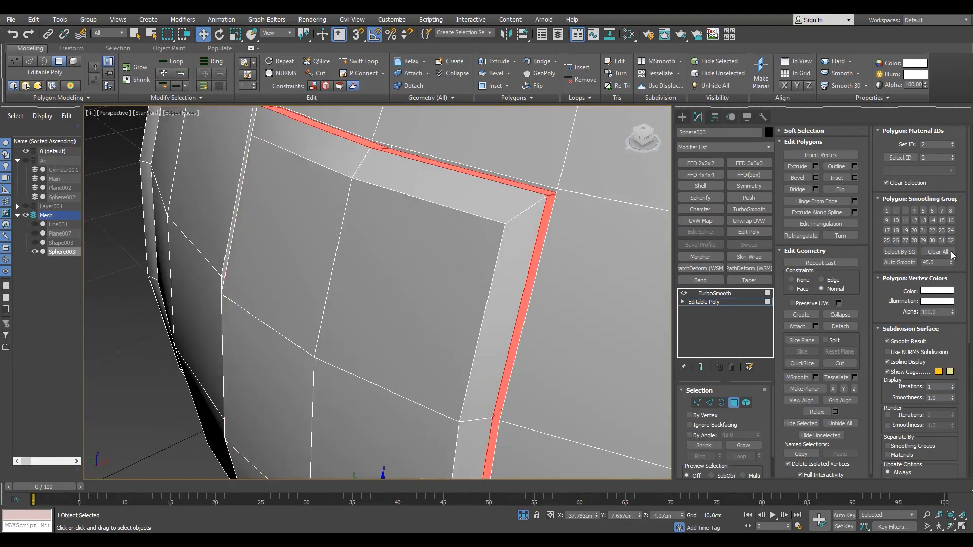
click(952, 241)
alt+middle_drag(386, 266, 454, 244)
scroll(501, 173, up, 2)
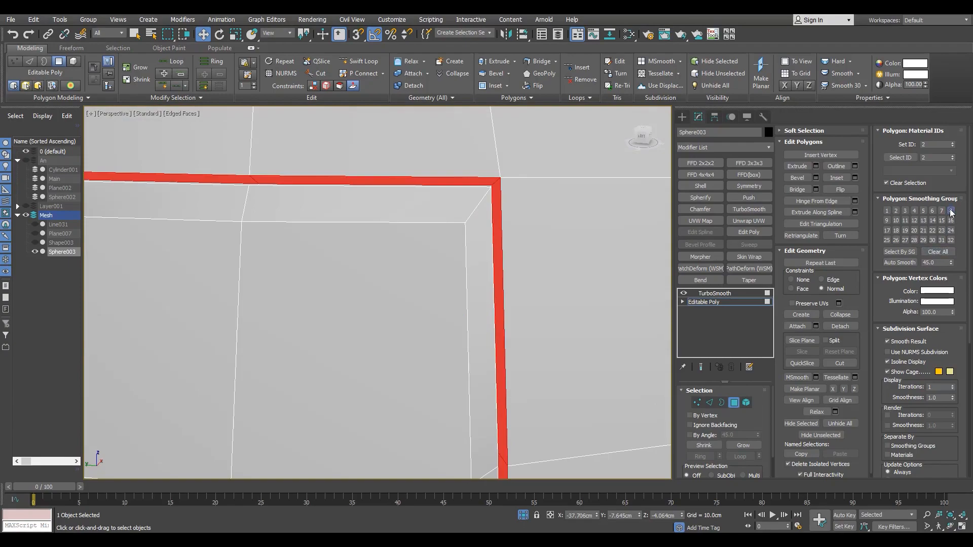
click(951, 212)
Examine the side panel's rounded corners and the dome with TurboSmooth shown, comparing edged and plain shading
scroll(368, 282, down, 5)
click(714, 293)
scroll(421, 192, up, 8)
key(F4)
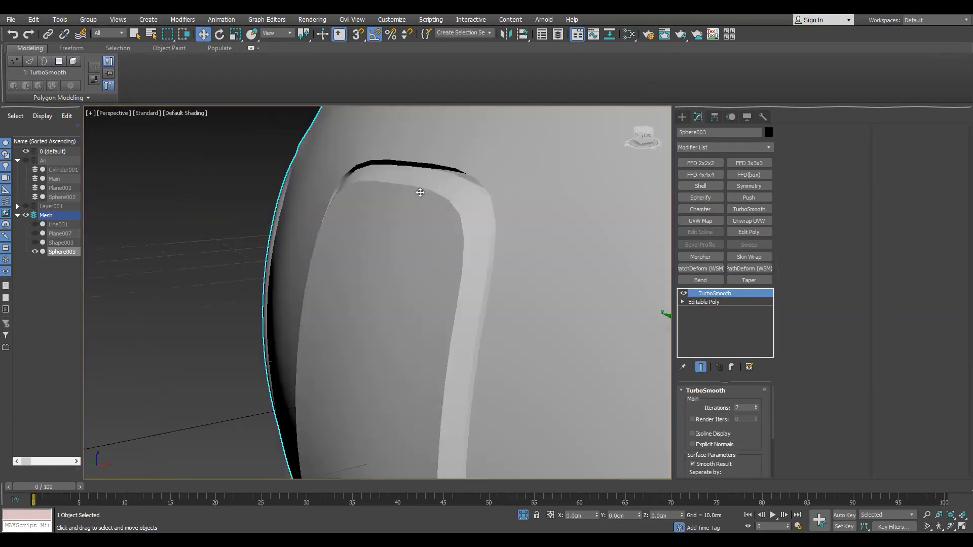
scroll(520, 268, down, 6)
key(F4)
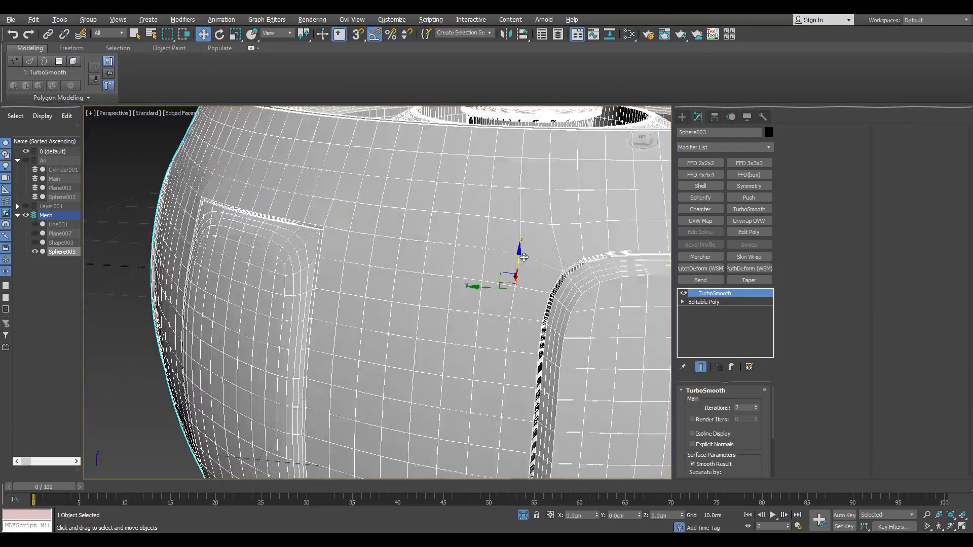
scroll(523, 265, down, 5)
key(F4)
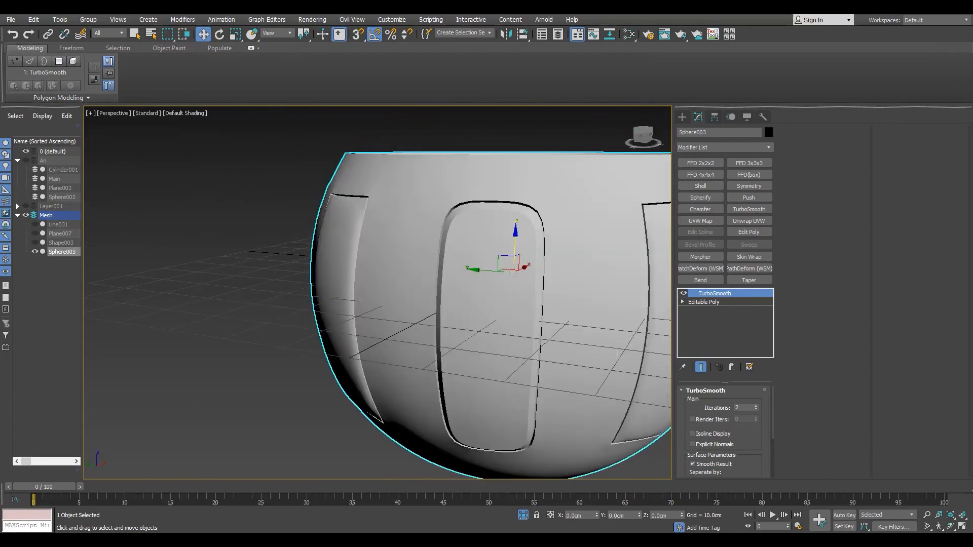
scroll(523, 265, down, 3)
alt+middle_drag(522, 265, 691, 337)
scroll(415, 249, up, 5)
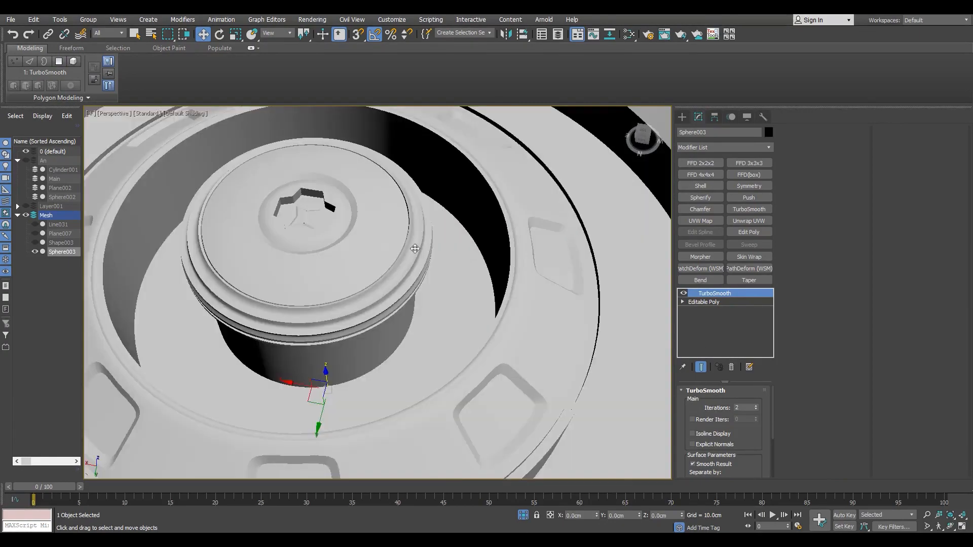
Clone the smoothed sphere in place and hide the original
scroll(415, 249, up, 2)
key(F4)
scroll(554, 305, down, 4)
alt+middle_drag(554, 304, 537, 264)
key(ctrl+v)
click(458, 310)
click(34, 252)
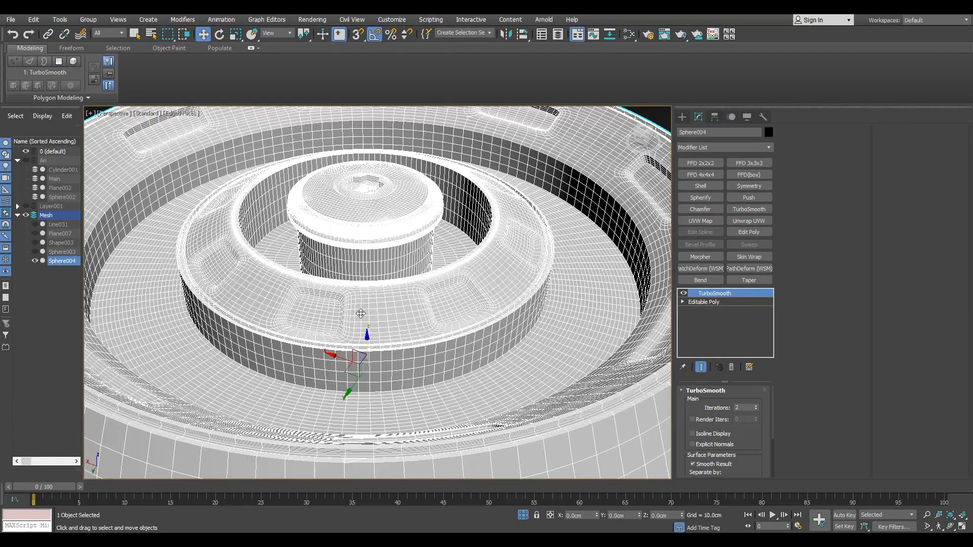
Convert the cloned sphere to an Editable Poly, collapsing its TurboSmooth
right_click(361, 314)
click(456, 425)
alt+middle_drag(396, 305, 412, 250)
scroll(326, 239, up, 5)
scroll(326, 239, down, 5)
alt+middle_drag(326, 239, 417, 270)
scroll(417, 270, up, 6)
Remove the crowded edge loops around the floor of the star recess
key(2)
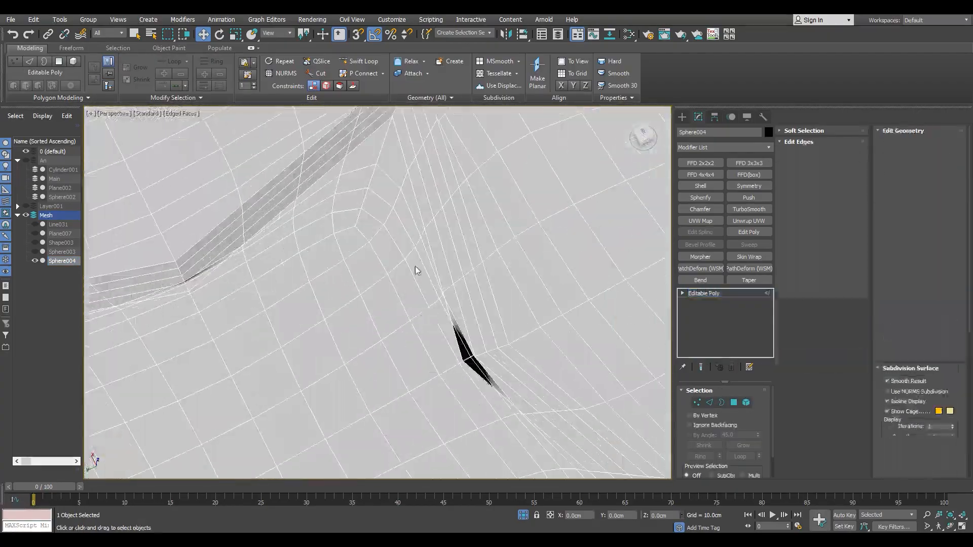
double_click(408, 235)
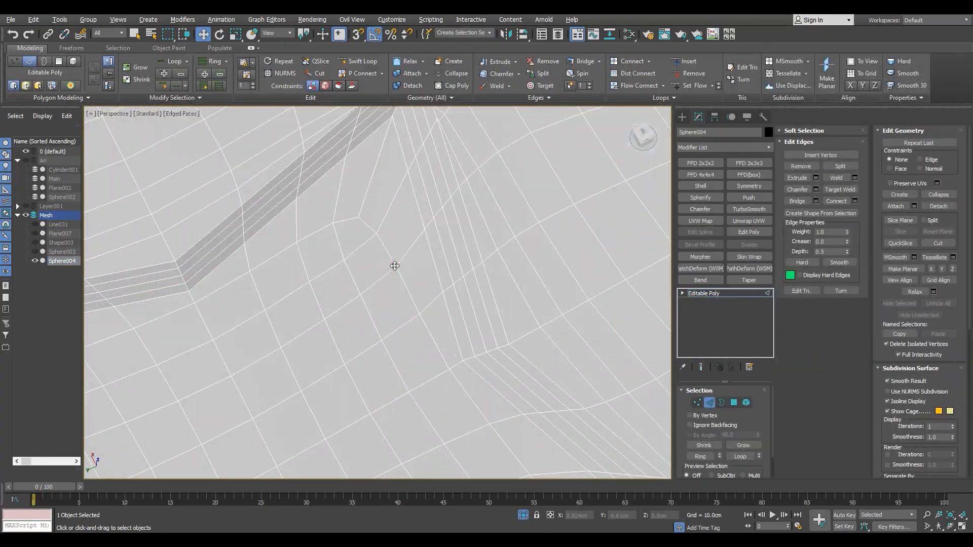
scroll(394, 266, down, 5)
alt+middle_drag(395, 266, 408, 308)
scroll(487, 374, up, 5)
Inspect the vertices and the polygon at a tip of the star recess
key(1)
click(413, 369)
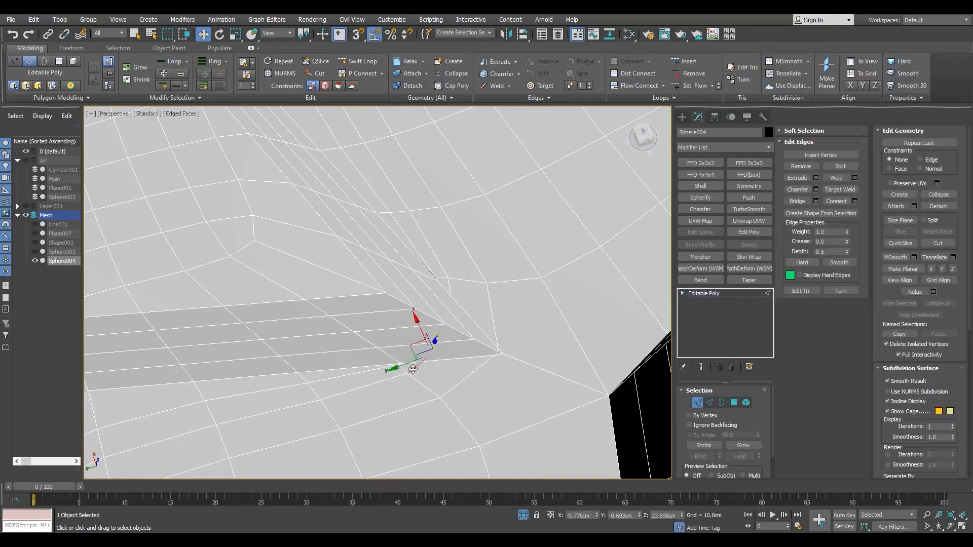
key(F3)
key(F3)
key(4)
click(461, 394)
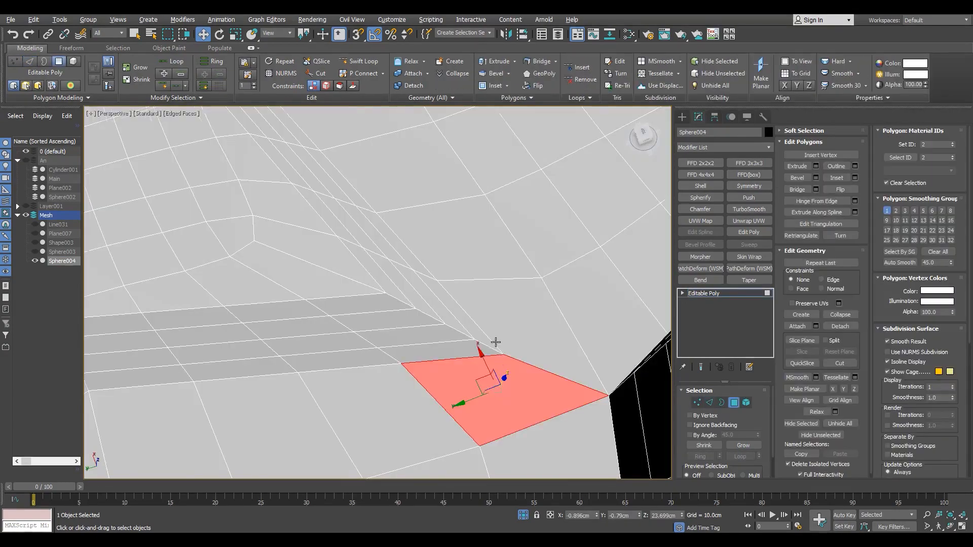
alt+middle_drag(495, 341, 429, 343)
scroll(476, 342, down, 5)
scroll(451, 244, up, 5)
click(704, 294)
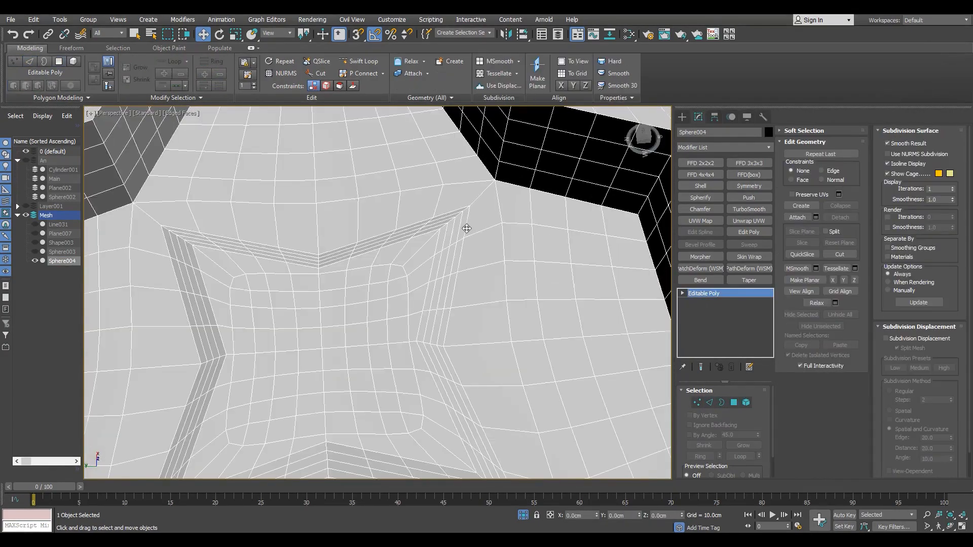
Select the edge loops along the star recess and the surrounding opening and open the Chamfer settings
key(2)
double_click(464, 226)
alt+middle_drag(464, 226, 444, 229)
scroll(474, 234, up, 5)
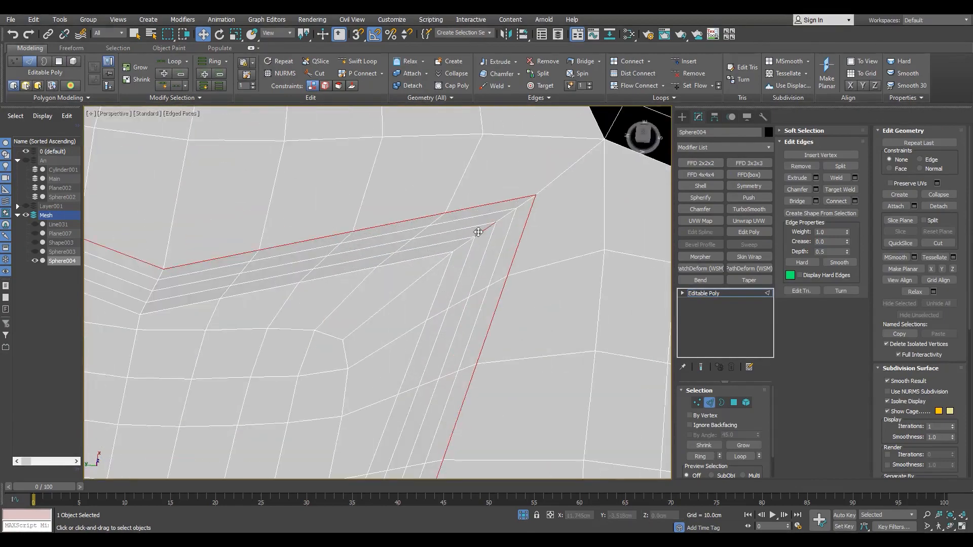
scroll(478, 232, down, 5)
ctrl+double_click(466, 242)
scroll(465, 242, down, 5)
alt+middle_drag(381, 314, 365, 264)
scroll(358, 303, down, 4)
scroll(355, 299, up, 8)
scroll(452, 288, up, 3)
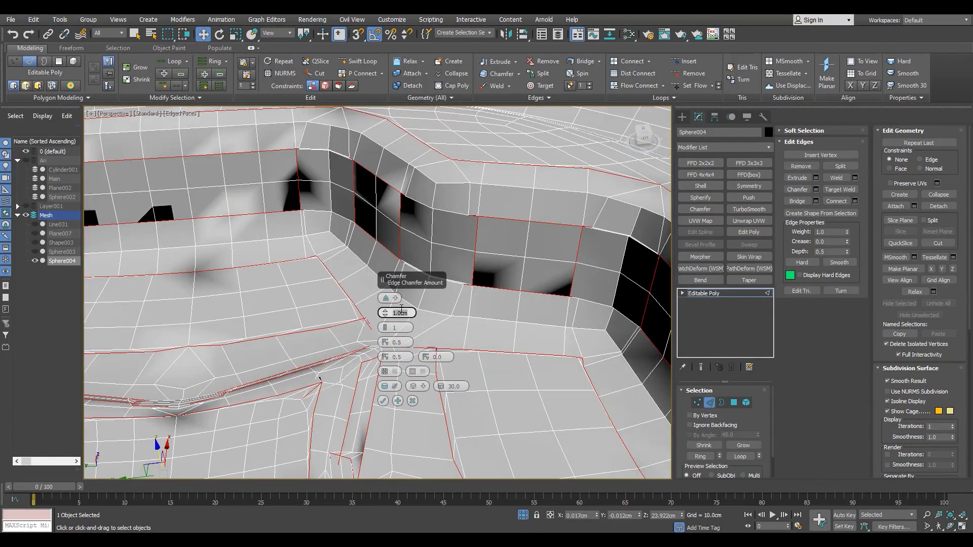
Chamfer the selected recess and opening edges by 0.01 cm
text(0.01)
key(Return)
alt+middle_drag(452, 220, 437, 278)
scroll(437, 278, up, 3)
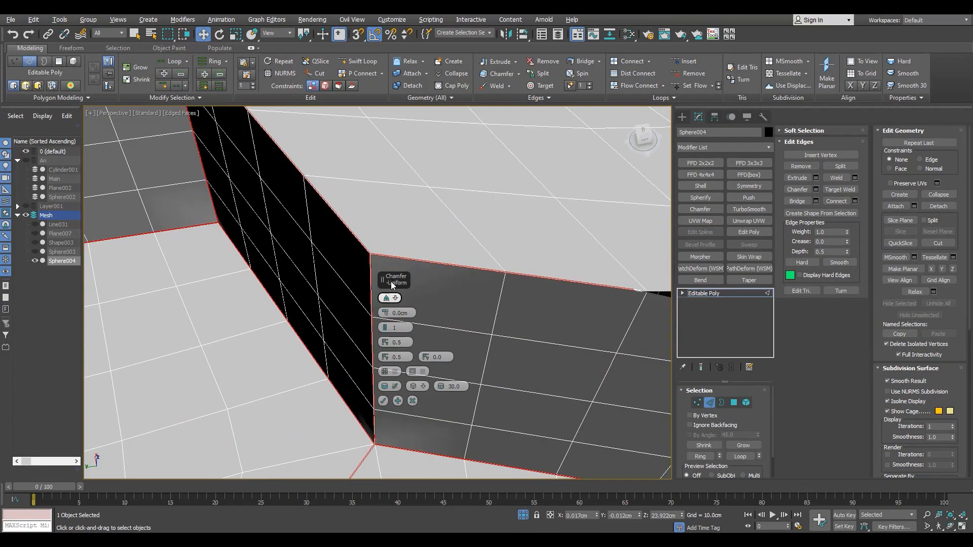
drag(386, 312, 390, 310)
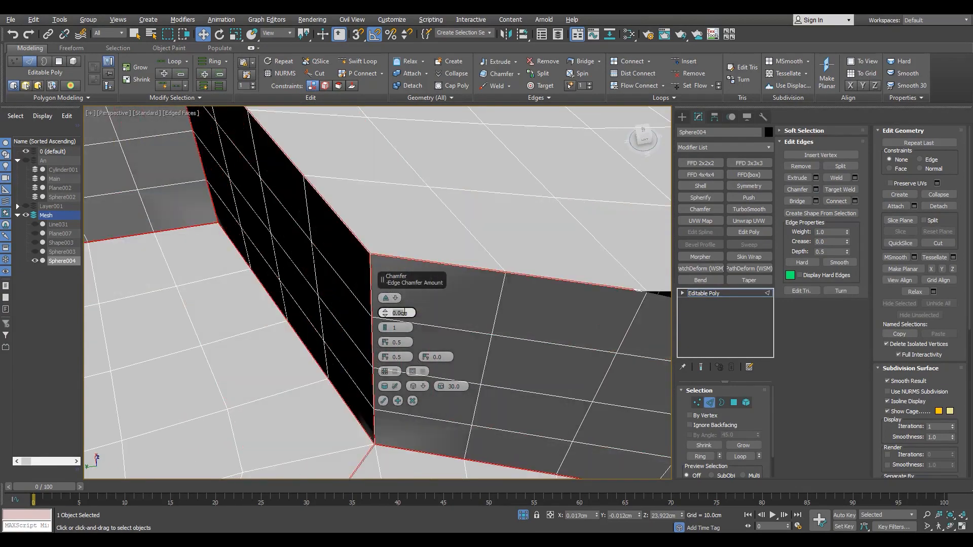
text(0.01)
text(01)
key(Return)
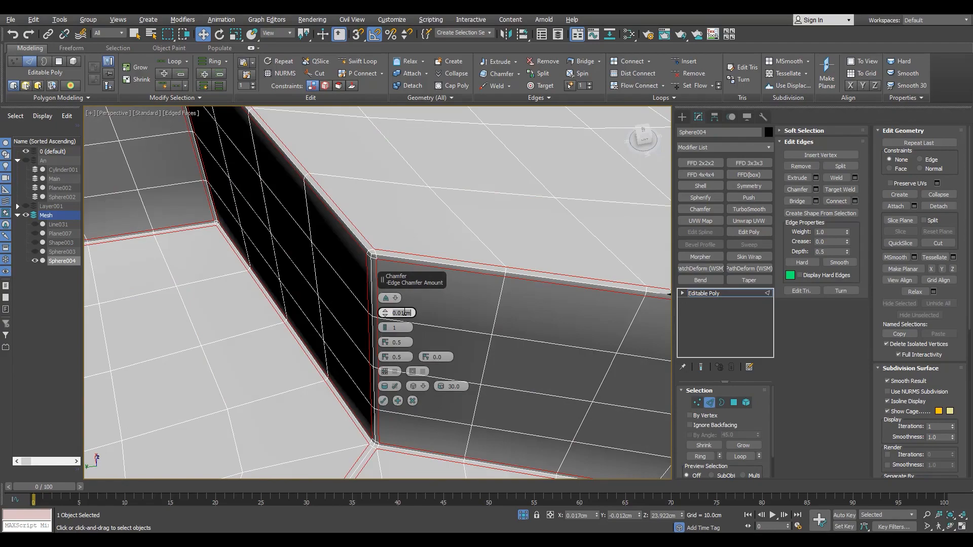
click(383, 402)
Preview the chamfered star recess with TurboSmooth and undo the modifier
scroll(355, 350, down, 10)
alt+middle_drag(355, 351, 381, 347)
scroll(382, 347, up, 4)
scroll(377, 354, down, 3)
scroll(377, 354, up, 5)
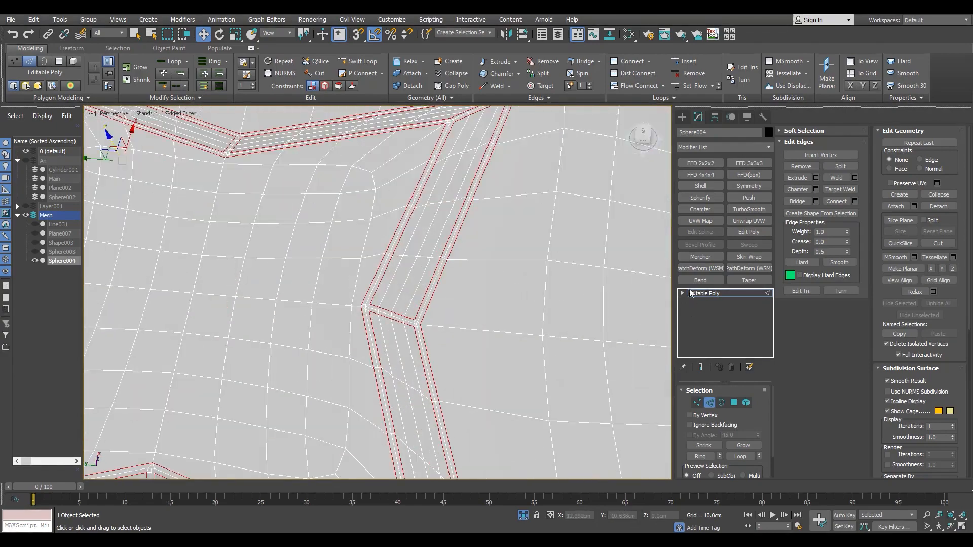
click(749, 209)
scroll(387, 332, down, 8)
scroll(380, 337, up, 8)
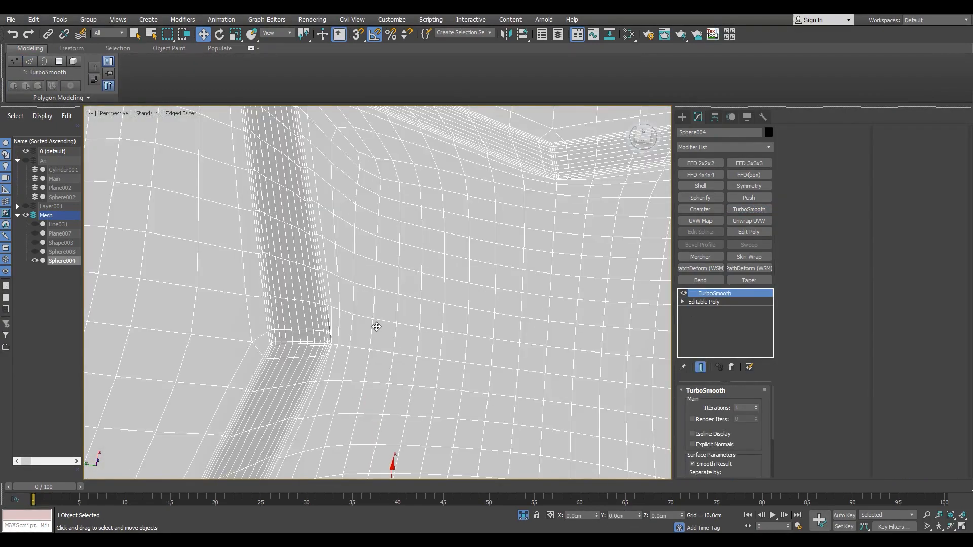
key(ctrl+z)
Switch the viewport to an orthographic view framed closely on the star recess
key(z)
key(alt+w)
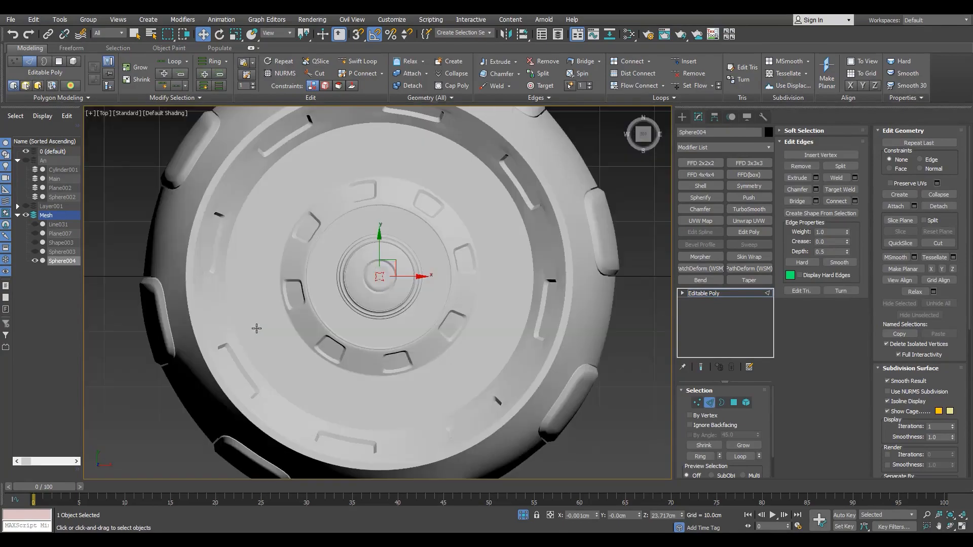
key(u)
key(alt+w)
scroll(495, 421, down, 7)
alt+middle_drag(495, 421, 410, 331)
scroll(409, 331, up, 15)
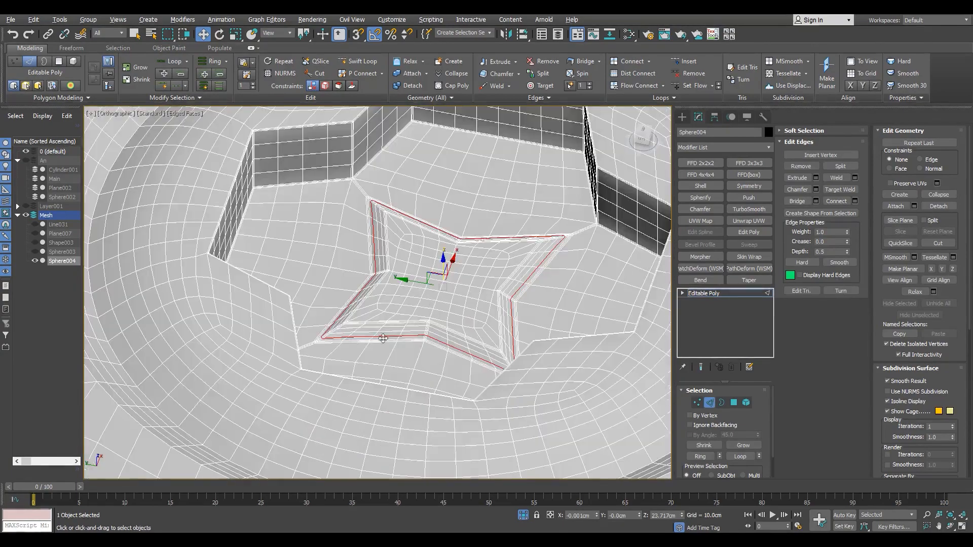
scroll(380, 339, up, 5)
Cut an edge from the star recess's notch corner to the neighbouring floor vertex and clean up the adjoining edge
key(1)
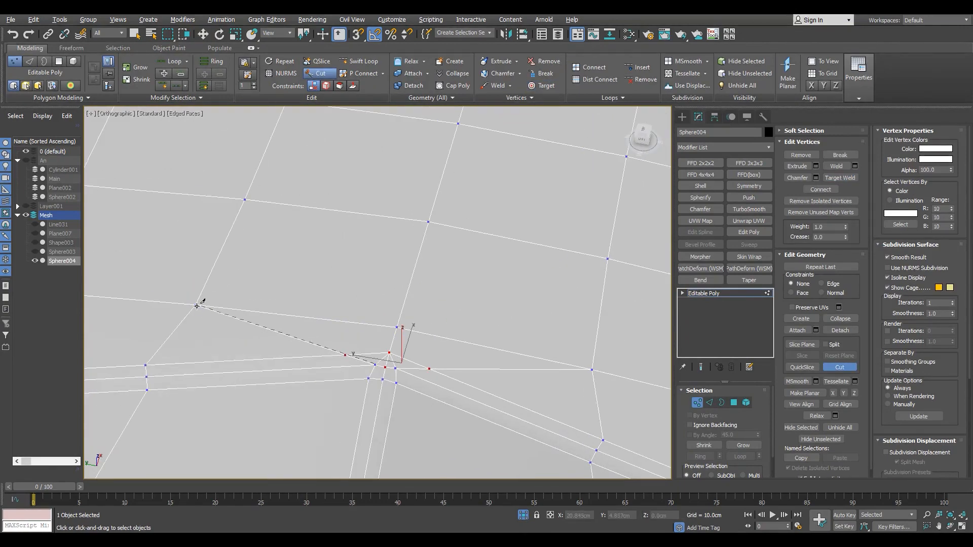
key(w)
click(197, 306)
scroll(307, 324, up, 2)
key(2)
click(417, 374)
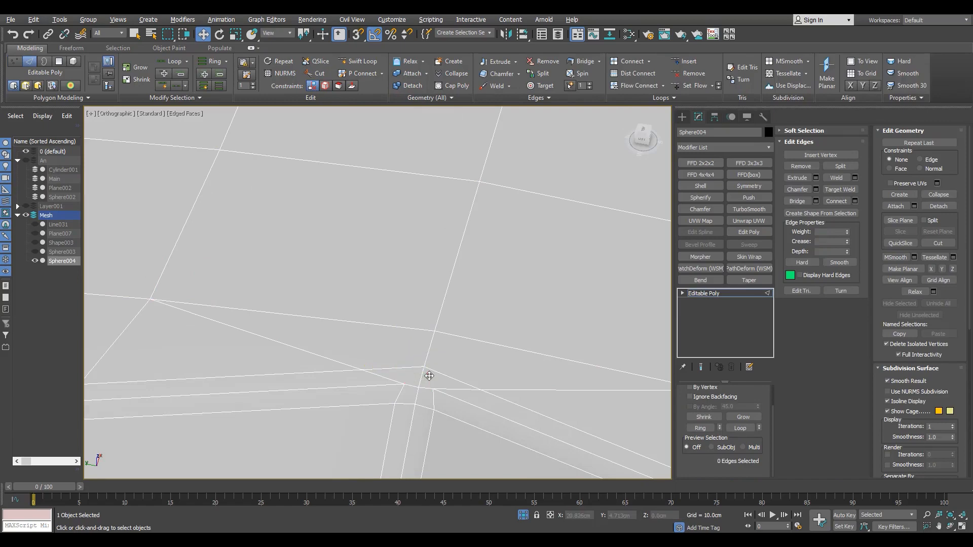
Preview the recut star recess with TurboSmooth, checking its notches and tips in edged and plain shading
click(706, 296)
click(749, 209)
key(F4)
scroll(435, 352, down, 15)
alt+middle_drag(435, 352, 423, 332)
scroll(387, 415, up, 8)
key(F4)
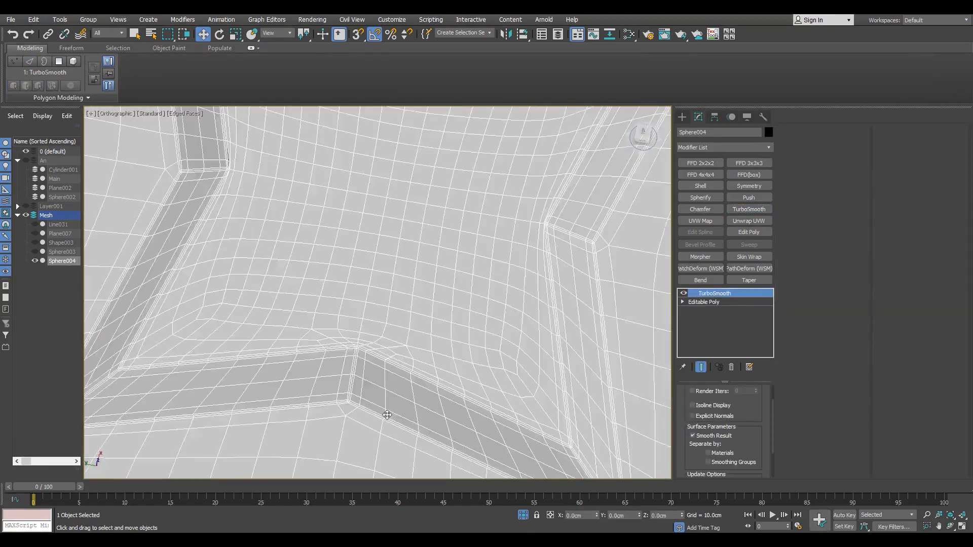
key(F4)
scroll(387, 415, down, 3)
alt+middle_drag(355, 304, 306, 211)
scroll(350, 269, down, 6)
scroll(340, 258, up, 10)
key(F4)
key(F4)
scroll(248, 273, down, 3)
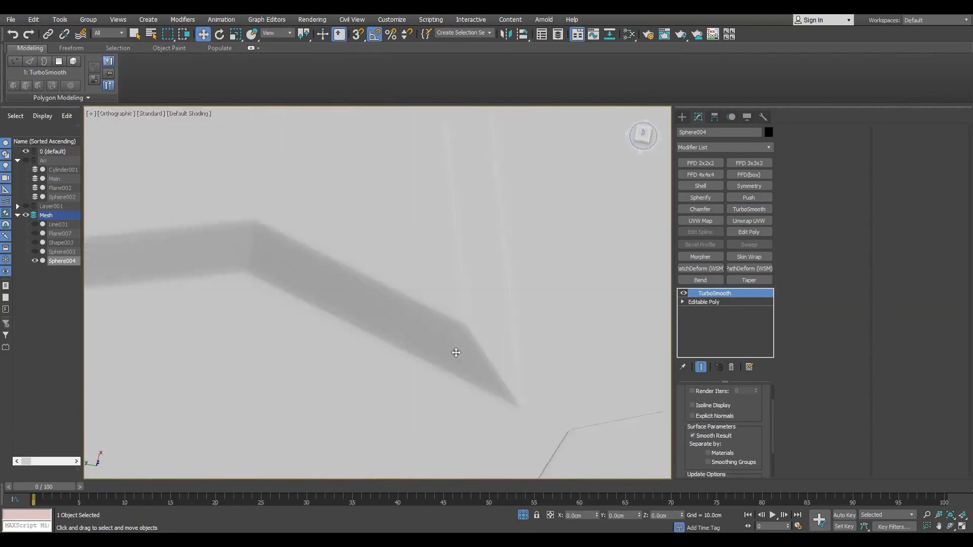
Undo the TurboSmooth applied to the recut sphere mesh
scroll(456, 353, down, 8)
alt+middle_drag(456, 353, 398, 431)
scroll(427, 320, up, 8)
key(F4)
key(ctrl+z)
alt+middle_drag(375, 314, 440, 330)
scroll(439, 330, down, 2)
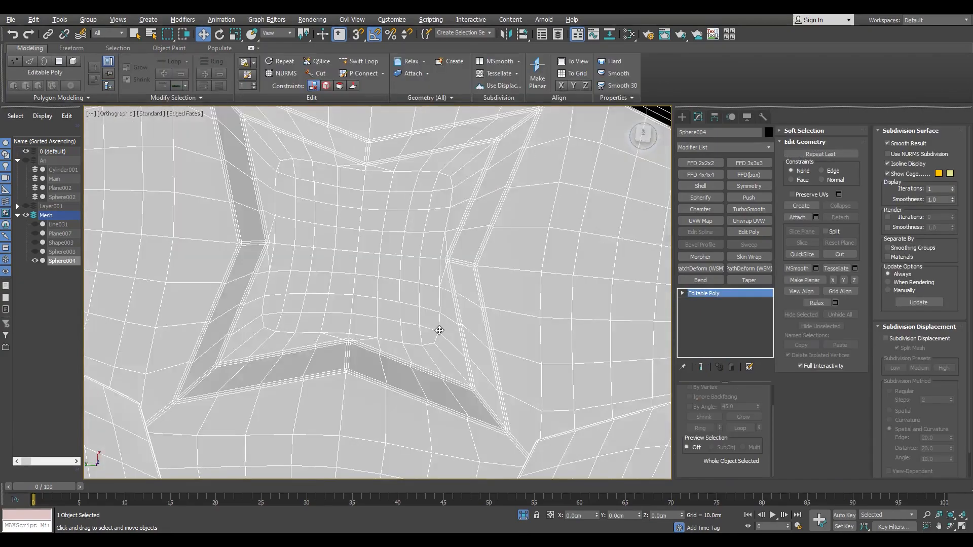
Apply TurboSmooth to the cloned sphere and check the star recess in plain shading
scroll(440, 331, down, 3)
key(F4)
scroll(355, 325, up, 2)
click(749, 209)
scroll(323, 342, up, 4)
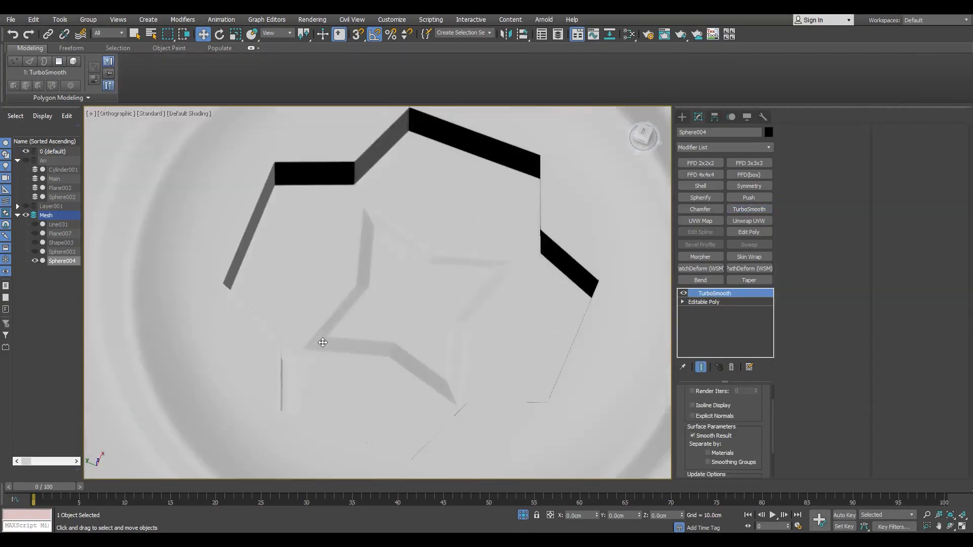
Undo the TurboSmooth and chamfer the circular rim edge loops around the dome's star recess by 0.02 cm
key(F4)
key(ctrl+z)
alt+middle_drag(323, 343, 635, 260)
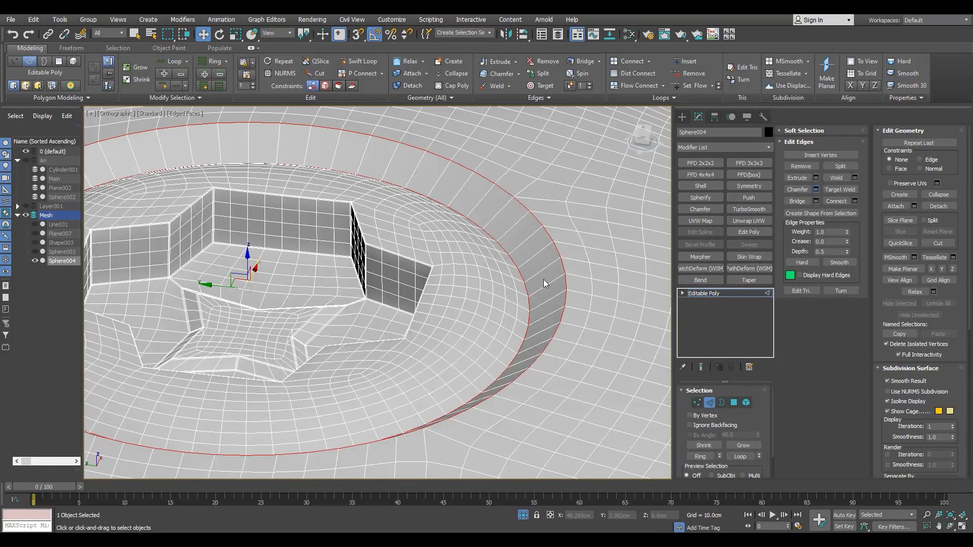
scroll(544, 279, up, 3)
key(ctrl+shift+c)
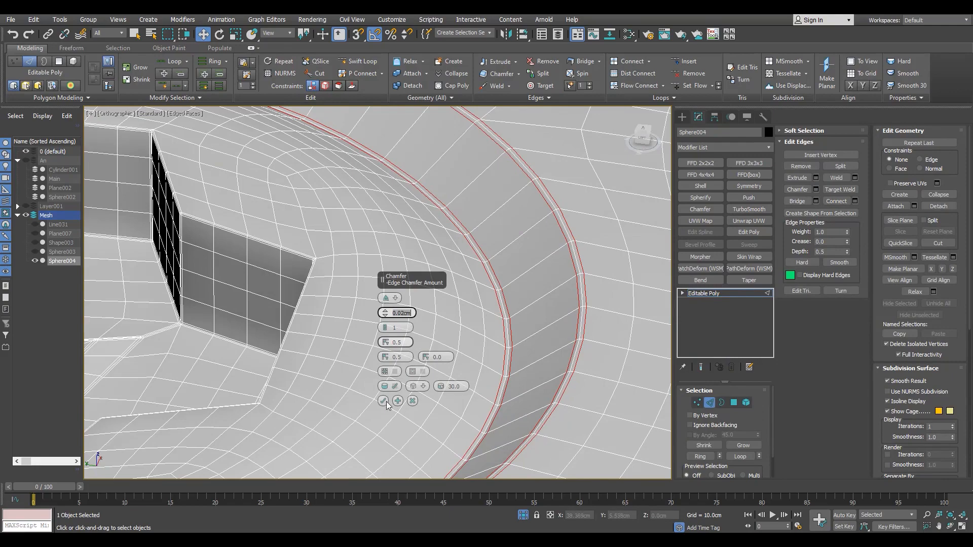
click(384, 402)
Preview the chamfered circular rim with TurboSmooth in plain shading, and undo the modifier
key(2)
click(749, 209)
key(F4)
scroll(526, 267, down, 5)
scroll(604, 325, up, 5)
key(F4)
key(ctrl+z)
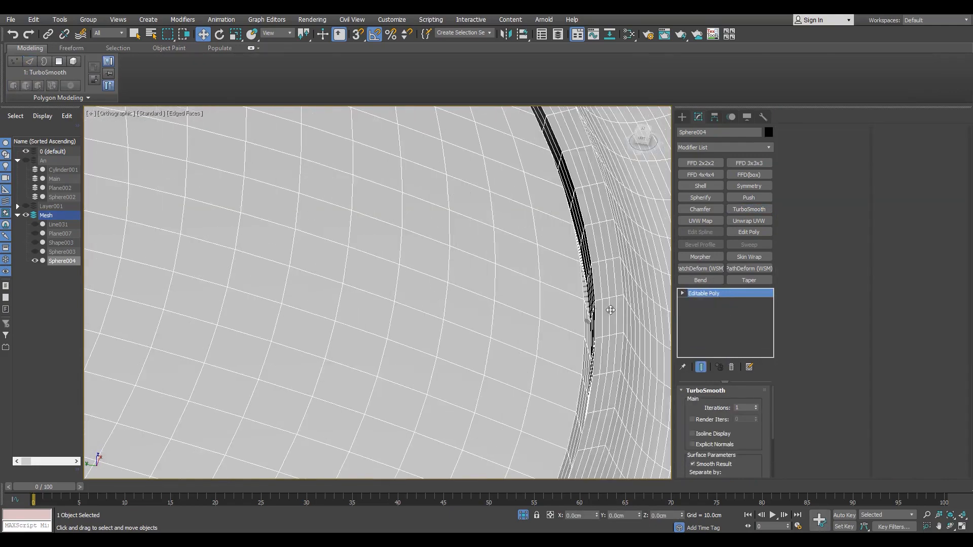
Select the edge loops bounding the narrow groove around the dome's top and chamfer them by 0.02 cm
key(2)
alt+middle_drag(612, 263, 556, 317)
scroll(640, 253, down, 5)
scroll(535, 273, up, 5)
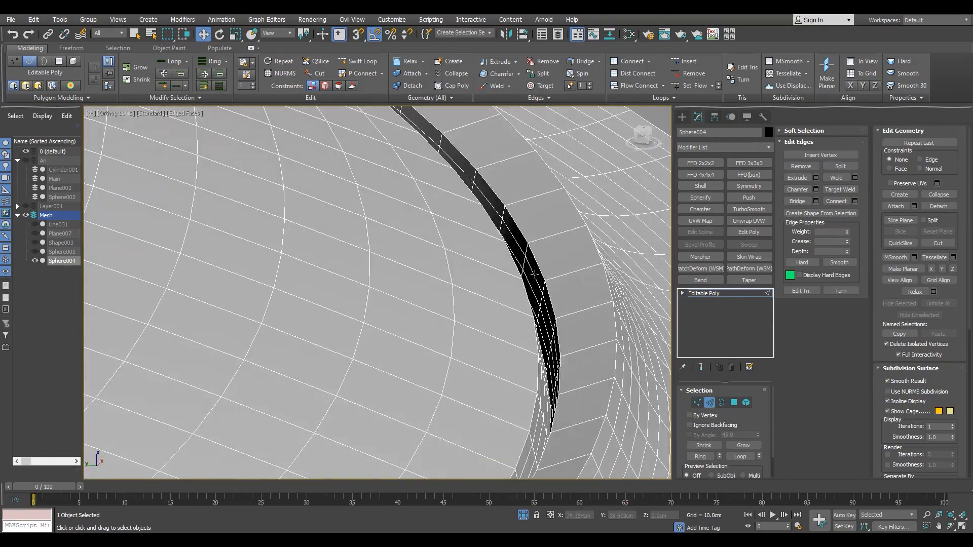
alt+middle_drag(534, 274, 541, 322)
click(541, 322)
scroll(515, 343, down, 5)
key(F3)
scroll(533, 361, up, 5)
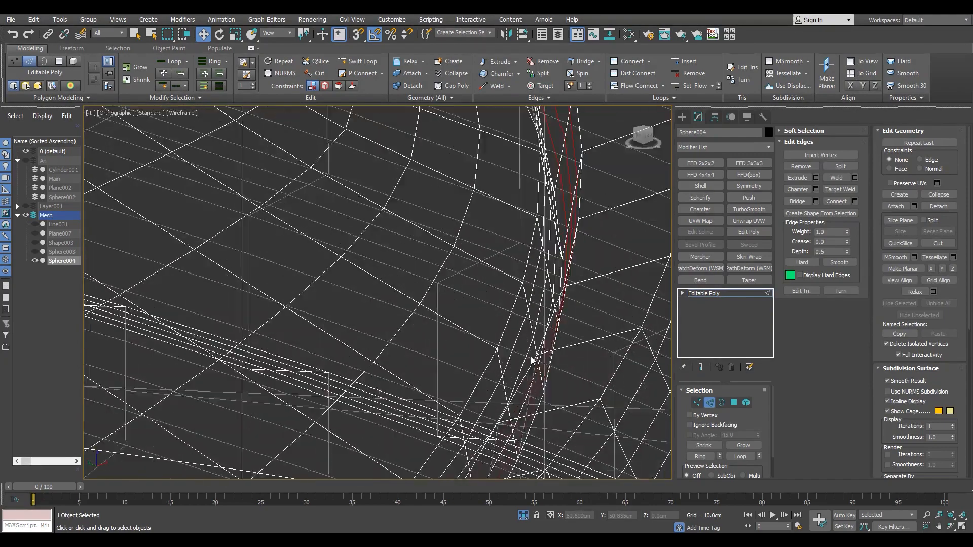
key(F3)
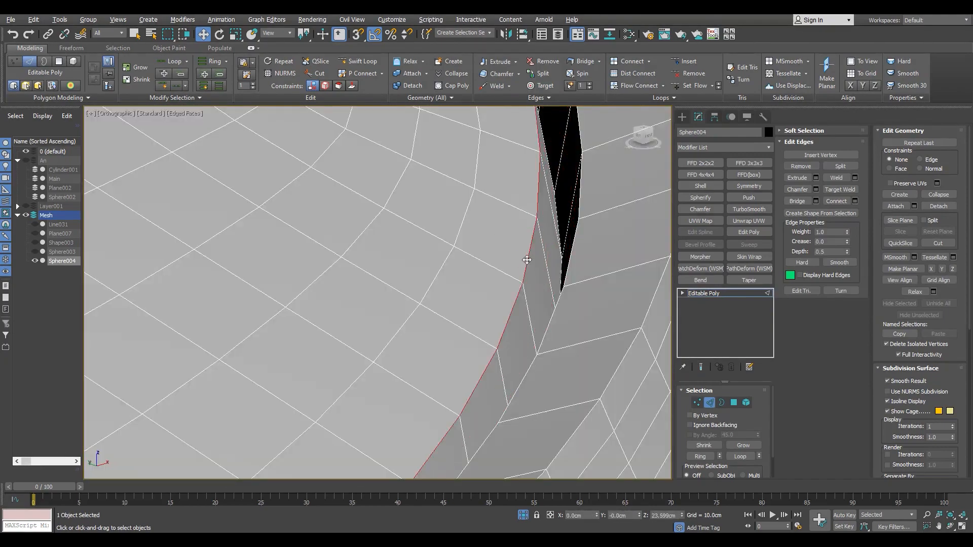
scroll(528, 259, down, 5)
scroll(534, 284, up, 3)
alt+middle_drag(534, 284, 591, 256)
key(F3)
scroll(603, 251, up, 3)
key(F3)
click(816, 190)
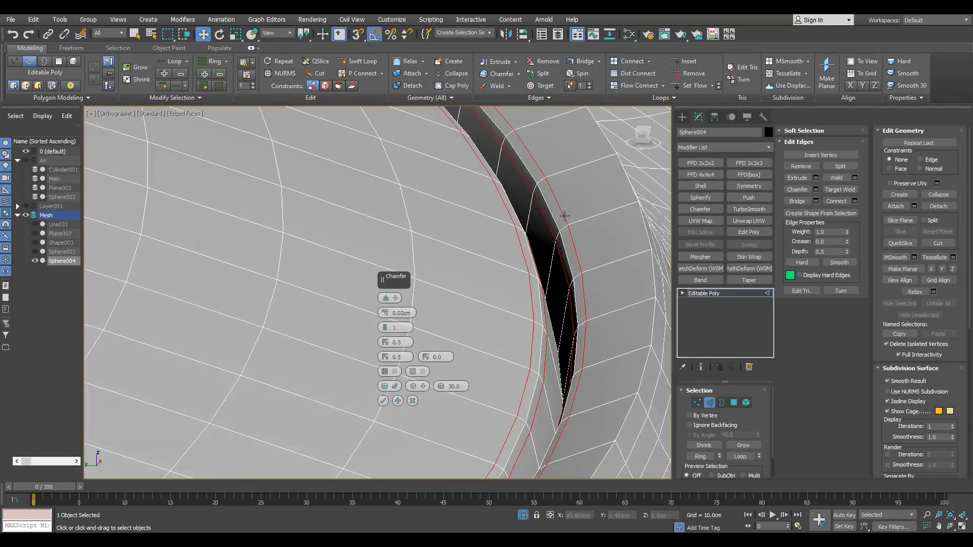
click(386, 400)
Select the edge loop along the outer edge of the raised lip beside the dome's chamfered groove
scroll(513, 280, down, 3)
mouse_move(513, 280)
alt+middle_down()
mouse_move(491, 270)
mouse_move(513, 283)
alt+middle_up()
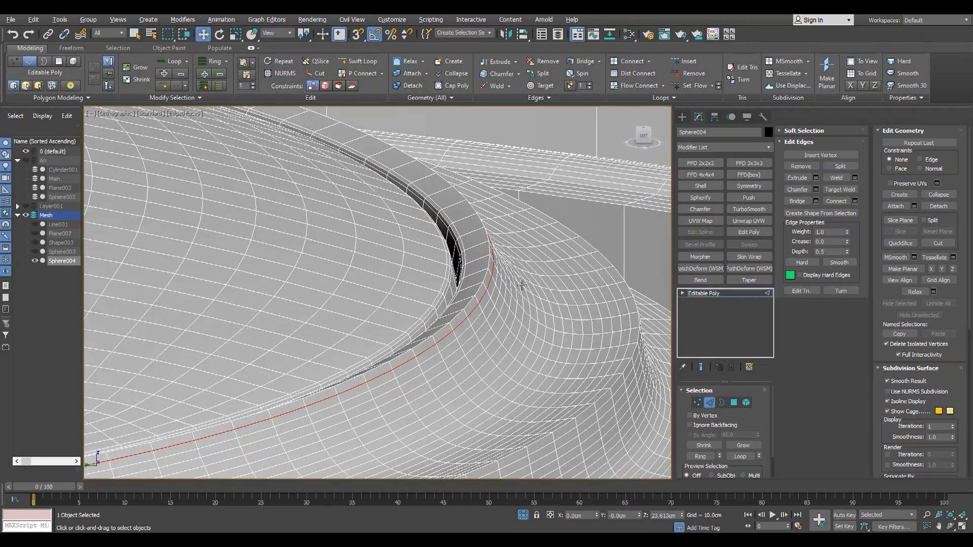
scroll(499, 307, up, 2)
alt+middle_drag(582, 383, 520, 357)
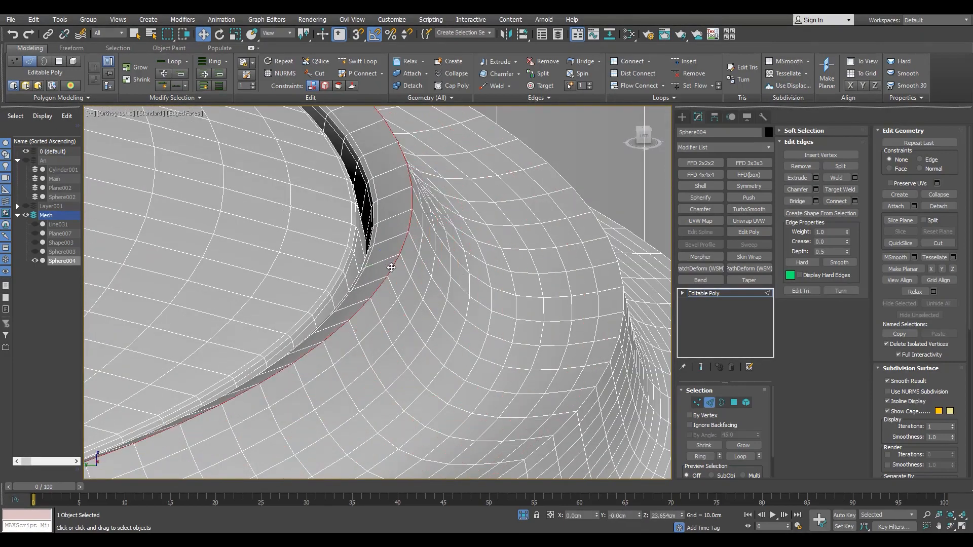
alt+middle_drag(391, 267, 416, 261)
alt+middle_drag(332, 299, 384, 299)
scroll(384, 299, up, 1)
Preview the dome's stepped side with TurboSmooth in plain and edged shading, and undo the modifier
click(706, 293)
key(F4)
click(752, 211)
scroll(424, 350, down, 5)
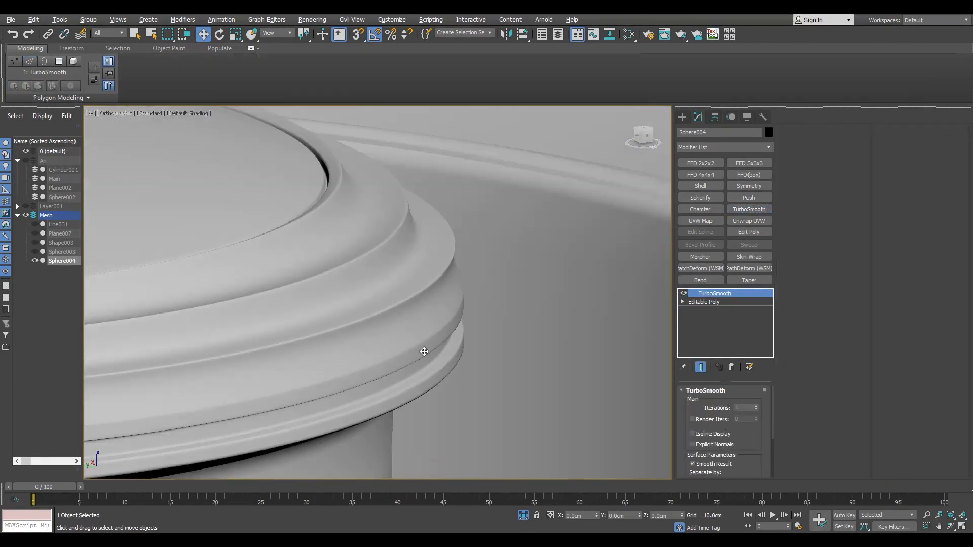
scroll(426, 352, up, 2)
key(F4)
scroll(428, 354, up, 3)
key(ctrl+z)
Select the surplus intermediate edge loops on the ledge and side faces below the dome and remove them
scroll(485, 383, up, 2)
key(2)
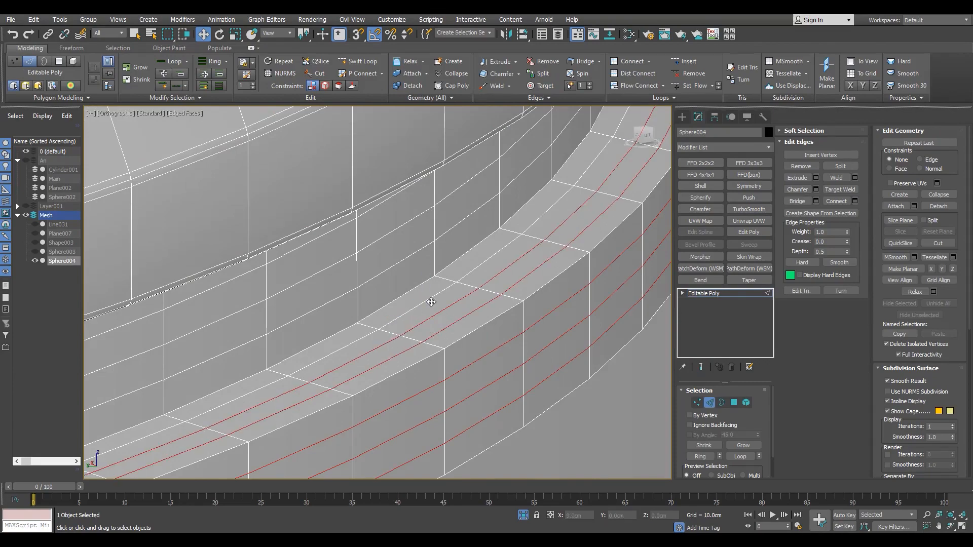
scroll(452, 305, up, 2)
key(F3)
key(F3)
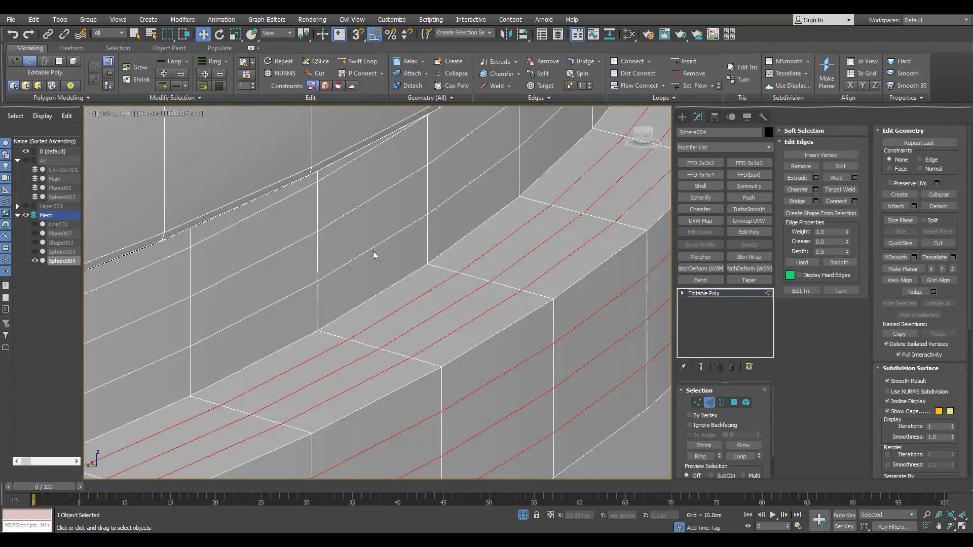
scroll(377, 325, up, 2)
scroll(439, 357, down, 5)
key(F3)
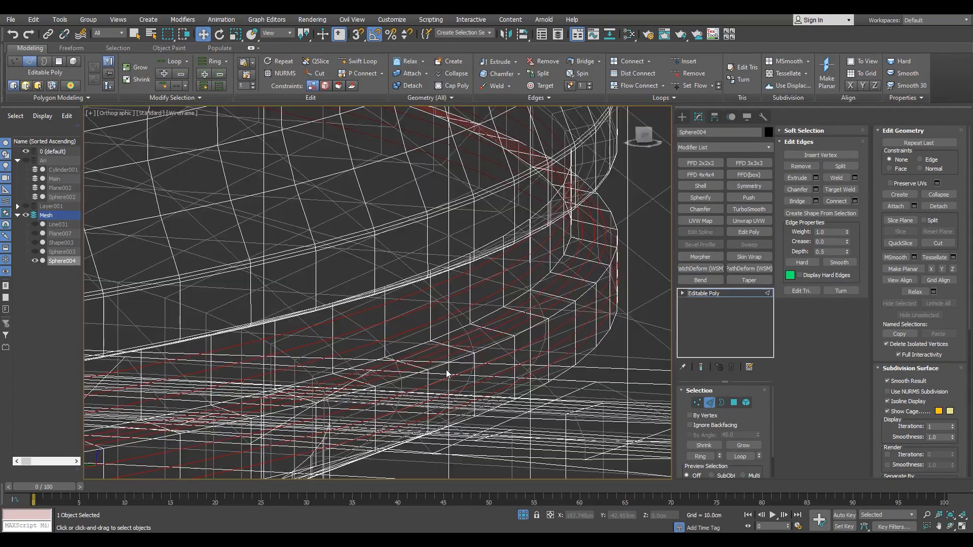
key(F3)
Chamfer the corner edge loops of the stepped ledges around the dome's lower side
scroll(446, 374, up, 3)
key(F3)
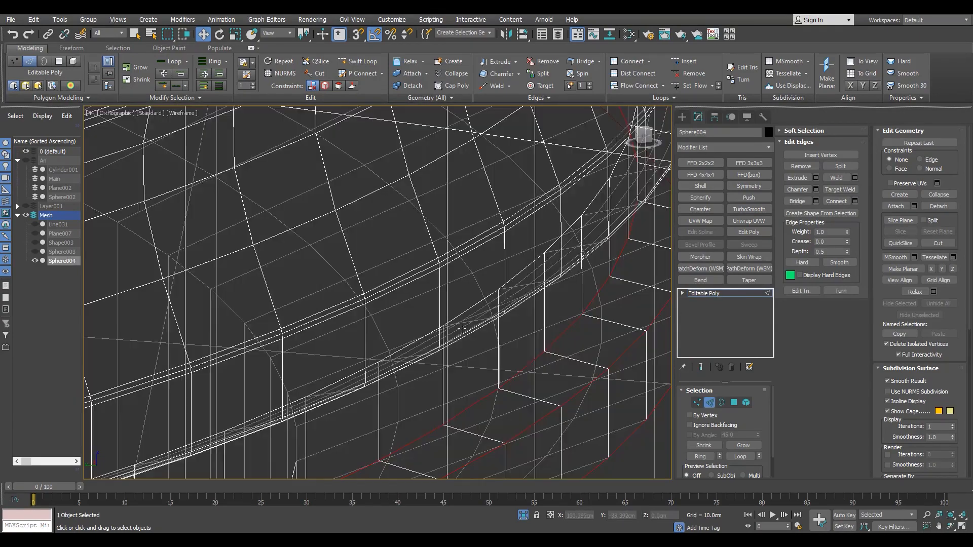
scroll(511, 277, up, 3)
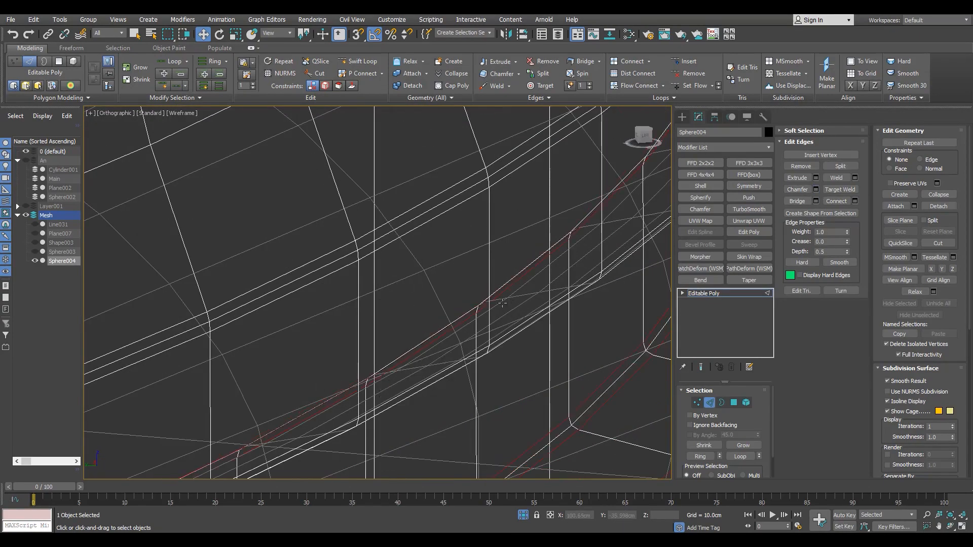
scroll(528, 314, down, 3)
alt+middle_drag(530, 311, 528, 306)
scroll(556, 238, up, 2)
key(F3)
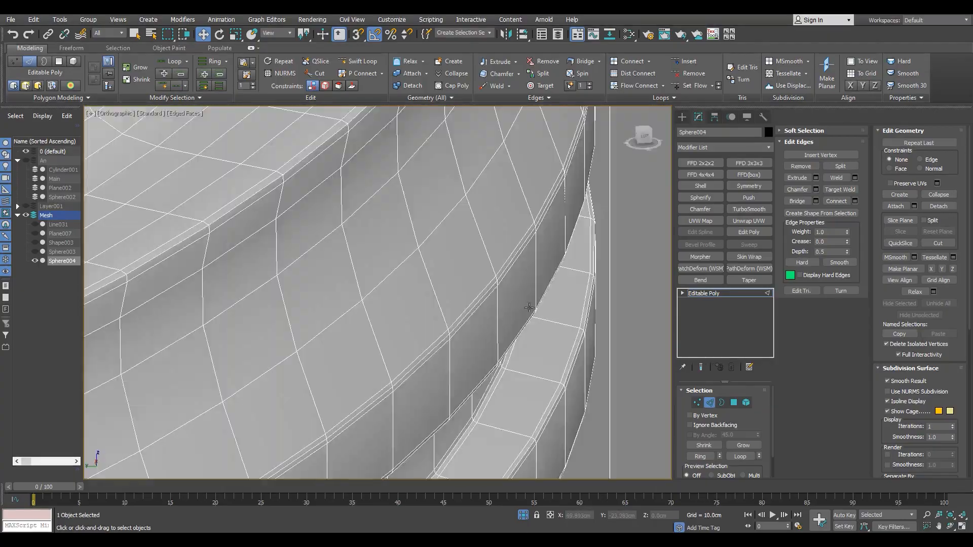
key(F3)
key(F3)
Remove the surplus horizontal edge loops from the cylindrical wall beneath the dome
scroll(552, 233, down, 3)
scroll(543, 228, down, 2)
key(F3)
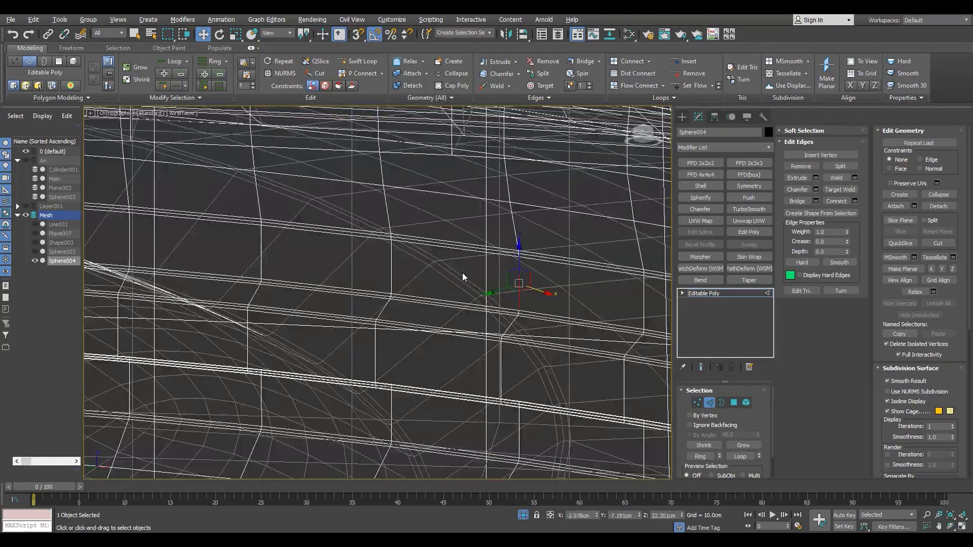
key(F3)
scroll(393, 278, up, 3)
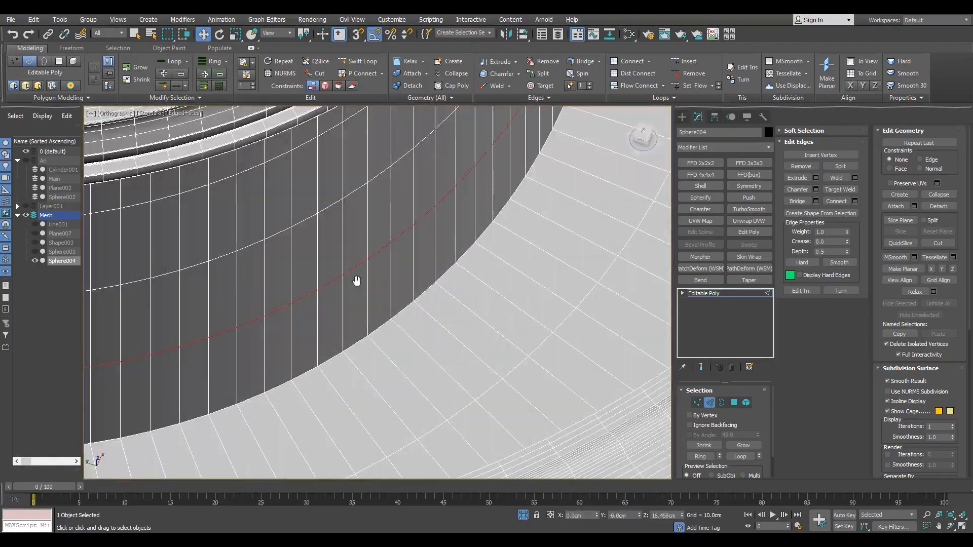
middle_drag(357, 280, 375, 291)
middle_drag(357, 239, 418, 282)
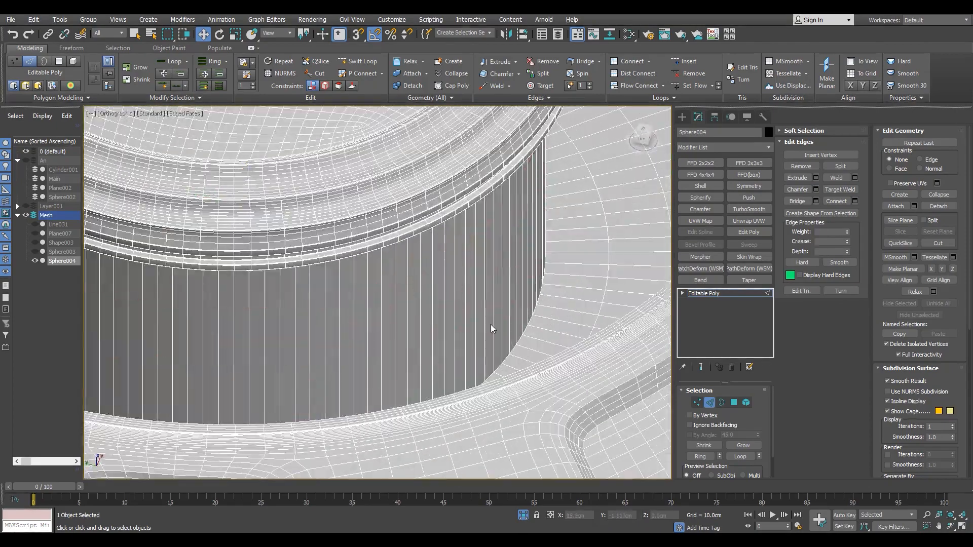
Chamfer the edge loop where the cylindrical wall meets the surrounding floor by 0.01 cm
scroll(507, 340, down, 5)
scroll(509, 378, up, 6)
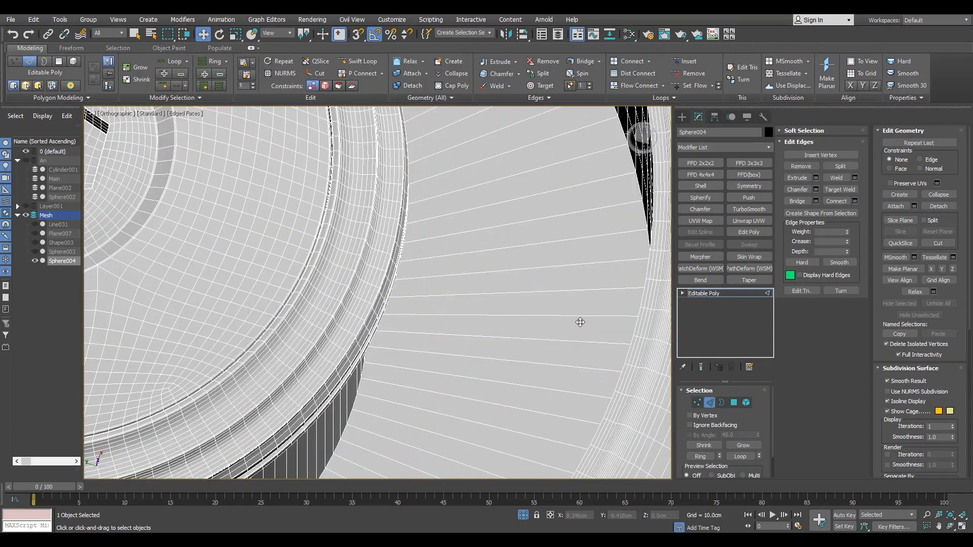
middle_drag(319, 476, 335, 441)
scroll(354, 440, up, 5)
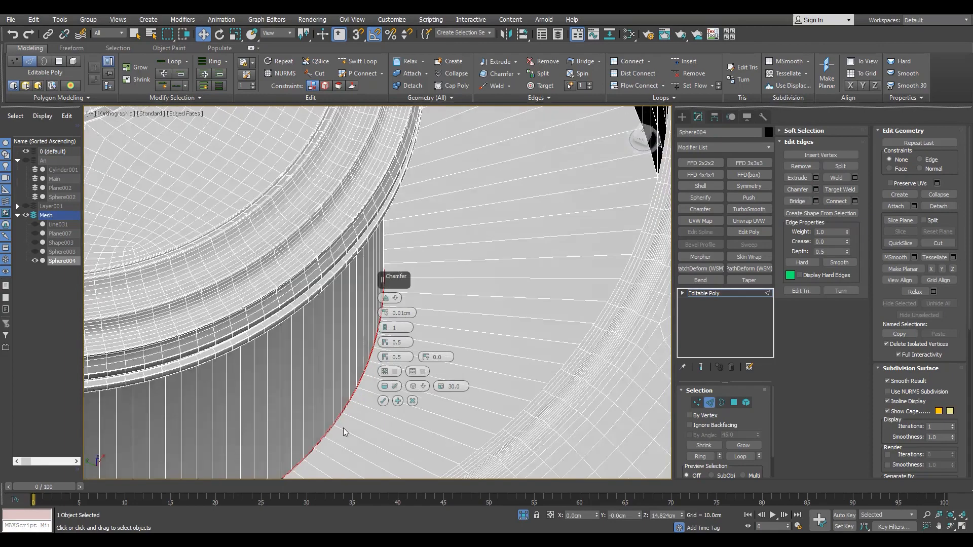
click(383, 401)
scroll(378, 397, down, 3)
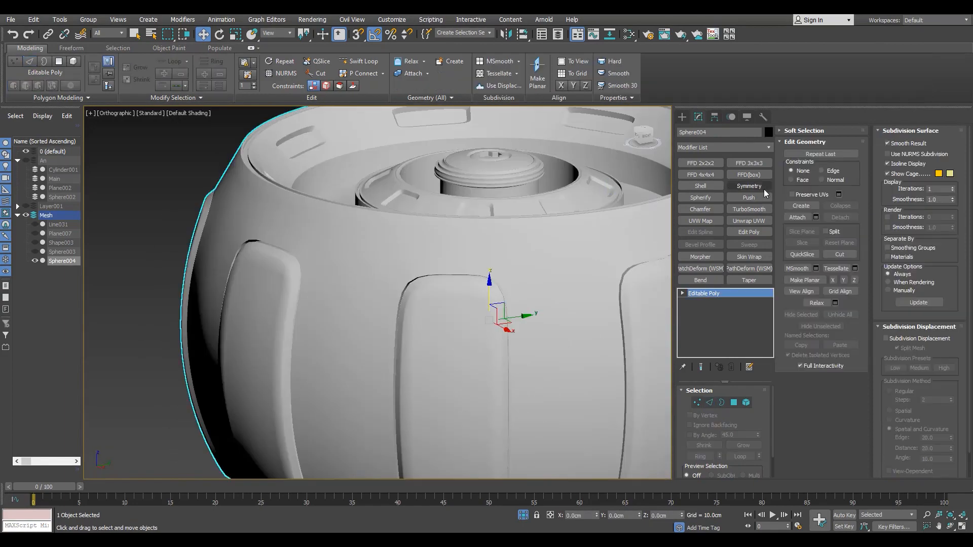
Preview the whole sphere with TurboSmooth at 1 iteration and inspect its rounded side panels
click(749, 209)
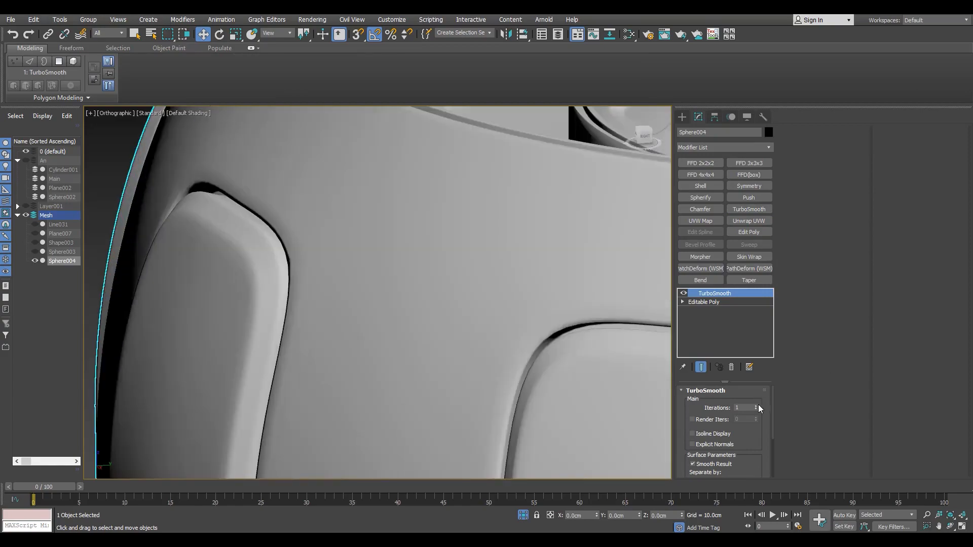
click(755, 405)
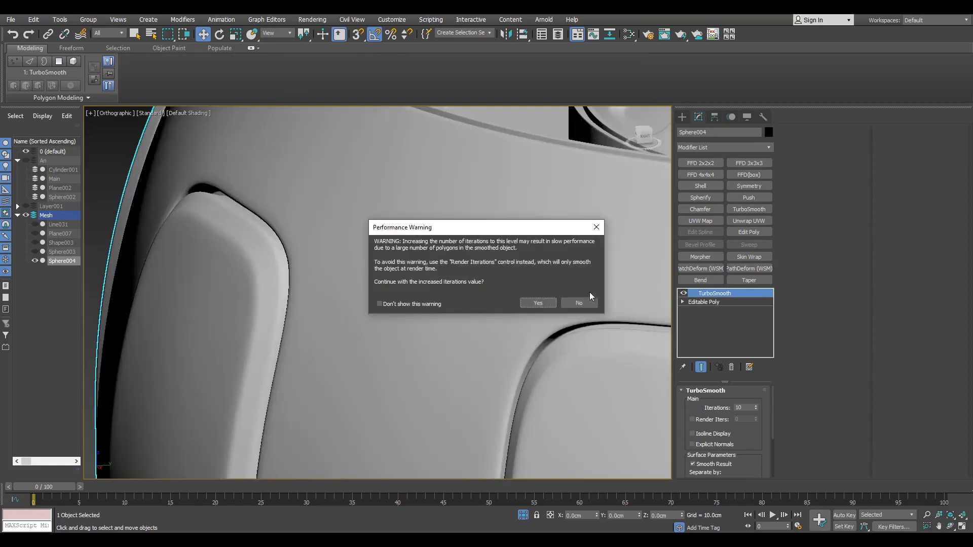
click(583, 301)
click(756, 409)
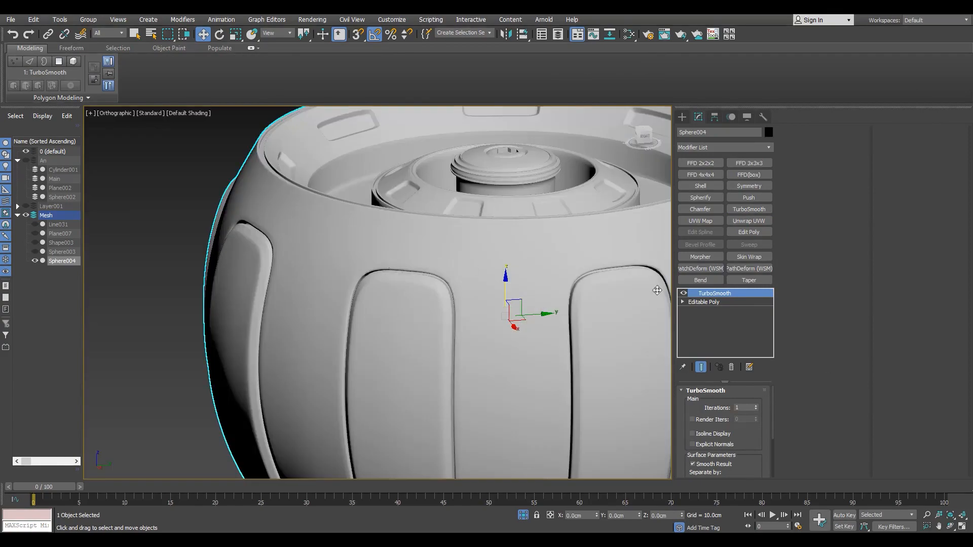
key(F4)
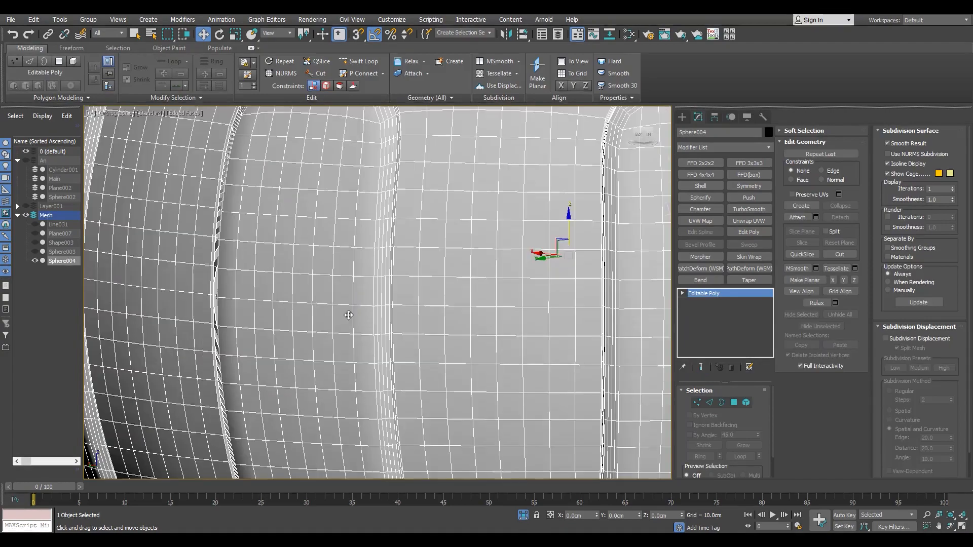
Select spaced horizontal edge loops around the sphere's panelled side and extrude them into narrow grooves
double_click(359, 306)
scroll(359, 306, down, 3)
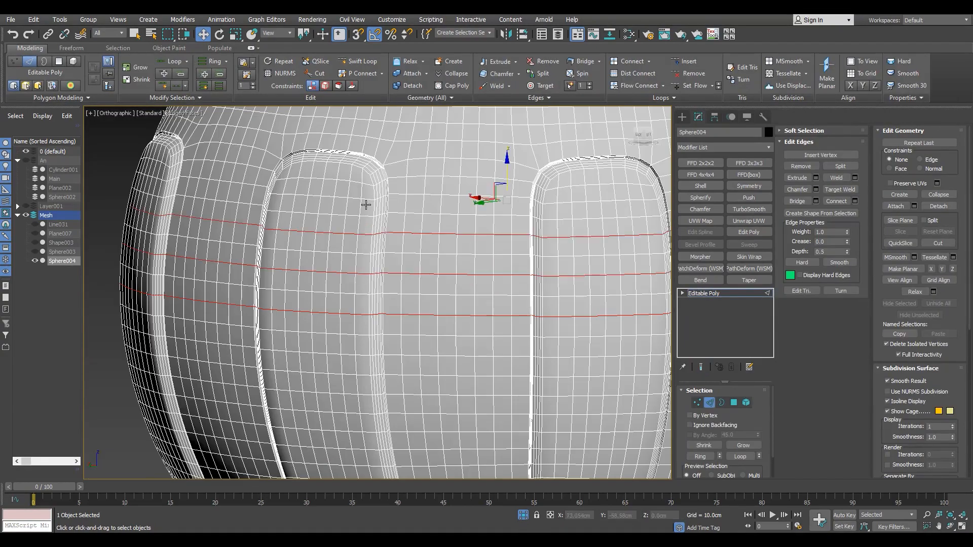
middle_drag(356, 361, 353, 321)
scroll(366, 394, down, 3)
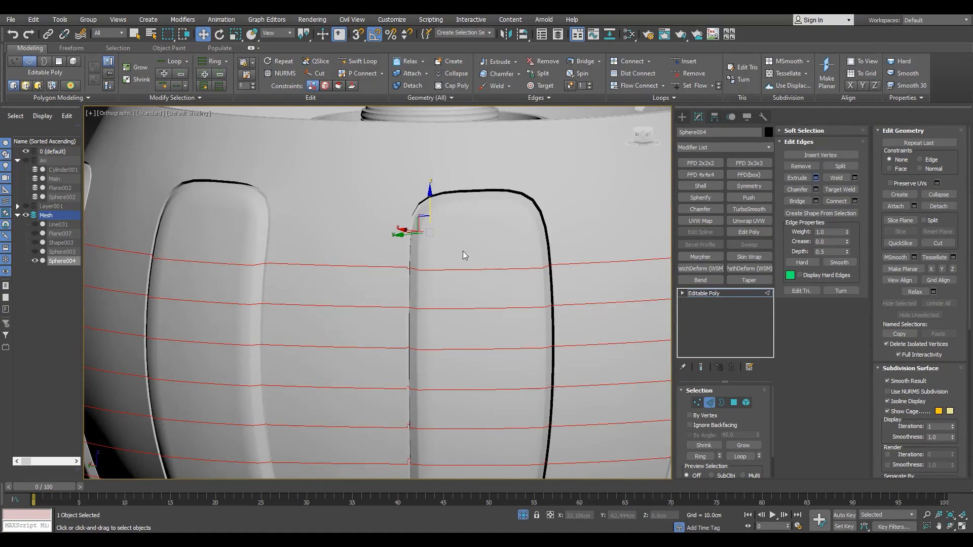
key(F4)
right_click(386, 313)
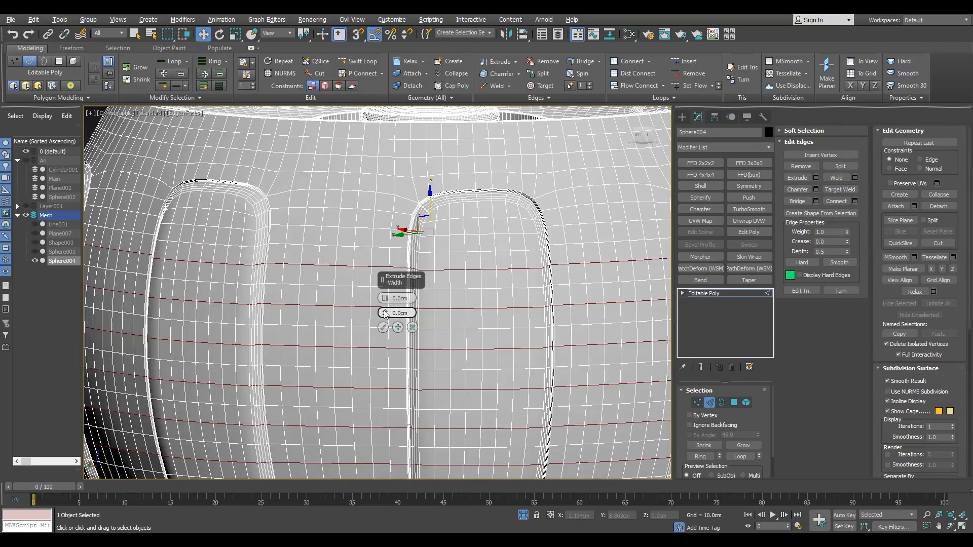
scroll(240, 267, up, 5)
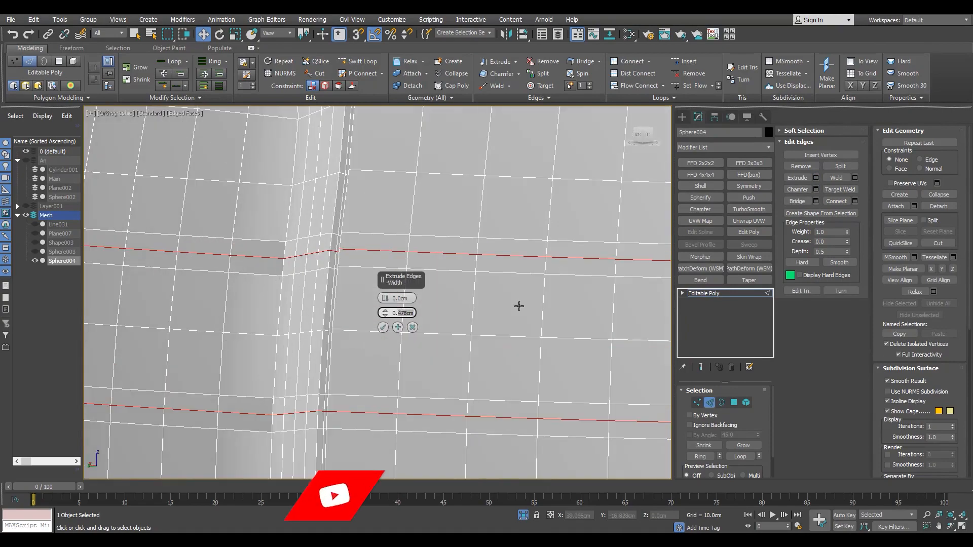
click(383, 328)
Convert the selection to the border edges of the horizontal panel grooves and chamfer them
scroll(404, 287, down, 5)
scroll(454, 310, up, 6)
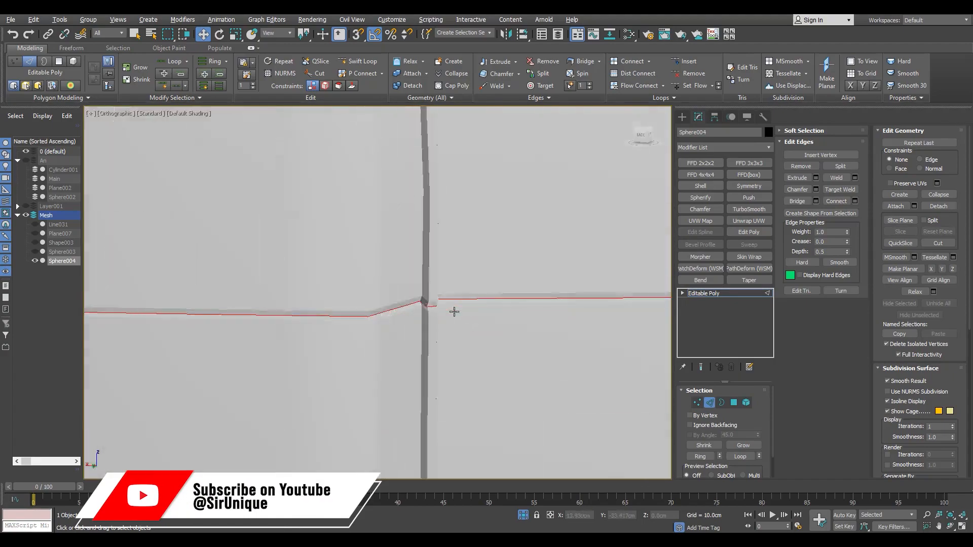
scroll(454, 311, down, 5)
alt+middle_drag(454, 311, 382, 266)
scroll(442, 311, up, 5)
scroll(456, 314, down, 3)
ctrl+click(734, 402)
shift+click(710, 403)
scroll(401, 299, down, 6)
scroll(381, 267, up, 6)
scroll(381, 266, up, 3)
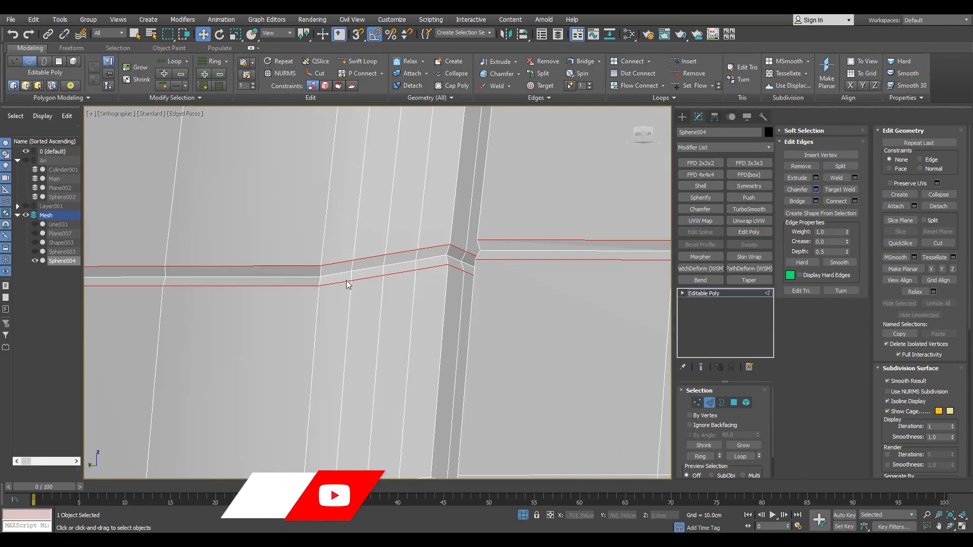
click(696, 293)
Apply TurboSmooth to the grooved sphere and inspect the side panels in plain shading with 2 iterations
scroll(405, 263, down, 8)
key(F4)
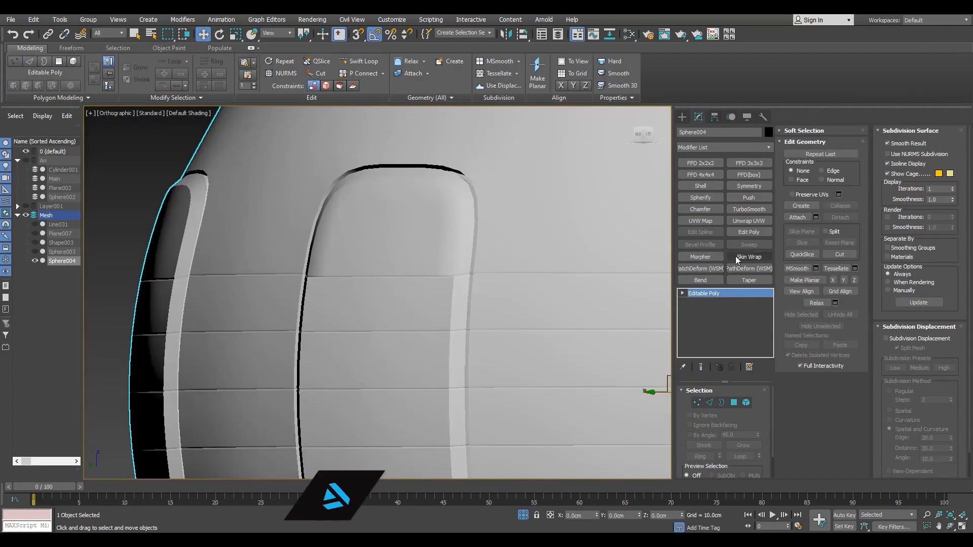
scroll(284, 249, down, 6)
scroll(317, 321, up, 4)
alt+middle_drag(335, 314, 633, 390)
click(749, 208)
scroll(339, 297, down, 5)
scroll(411, 342, up, 5)
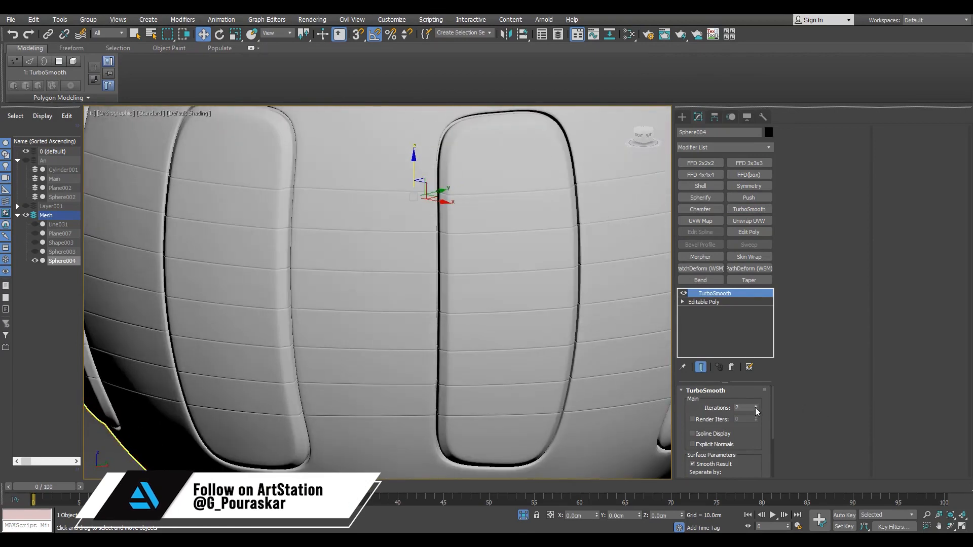
Inspect the whole sphere with TurboSmooth at 1 iteration in edged shading
click(749, 209)
scroll(490, 312, down, 6)
alt+middle_drag(490, 311, 345, 388)
scroll(447, 325, up, 5)
scroll(345, 388, down, 5)
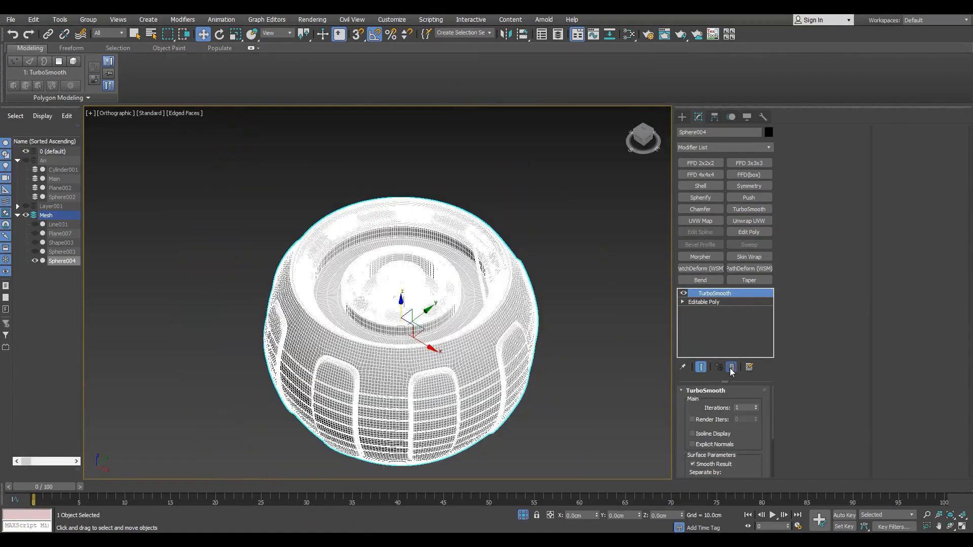